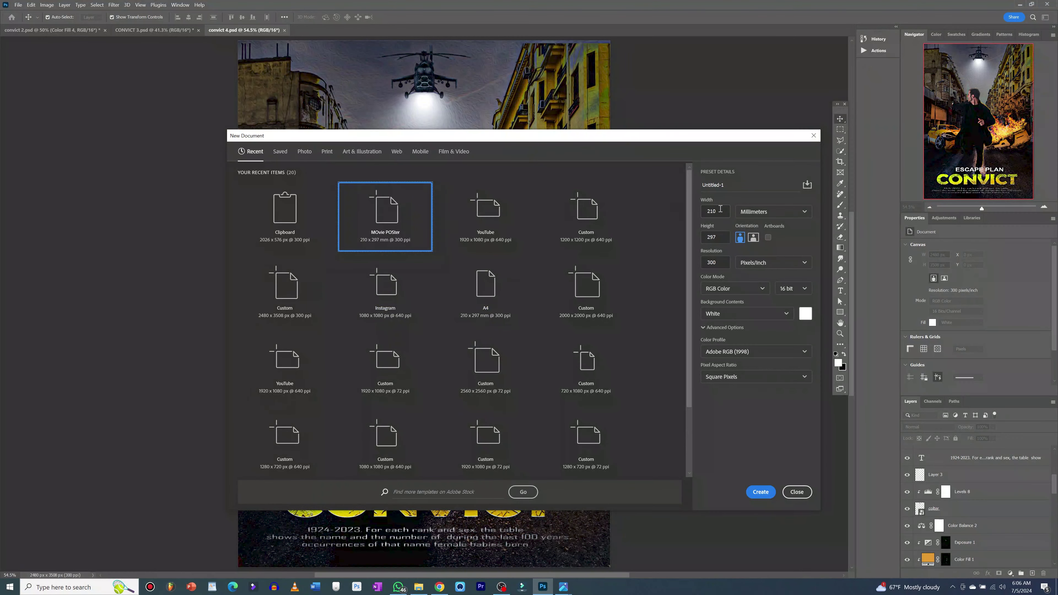
# Create a 210 × 297 mm Movie Poster document and scale the street photo to fill it as 'ground'
pyautogui.click(767, 494)
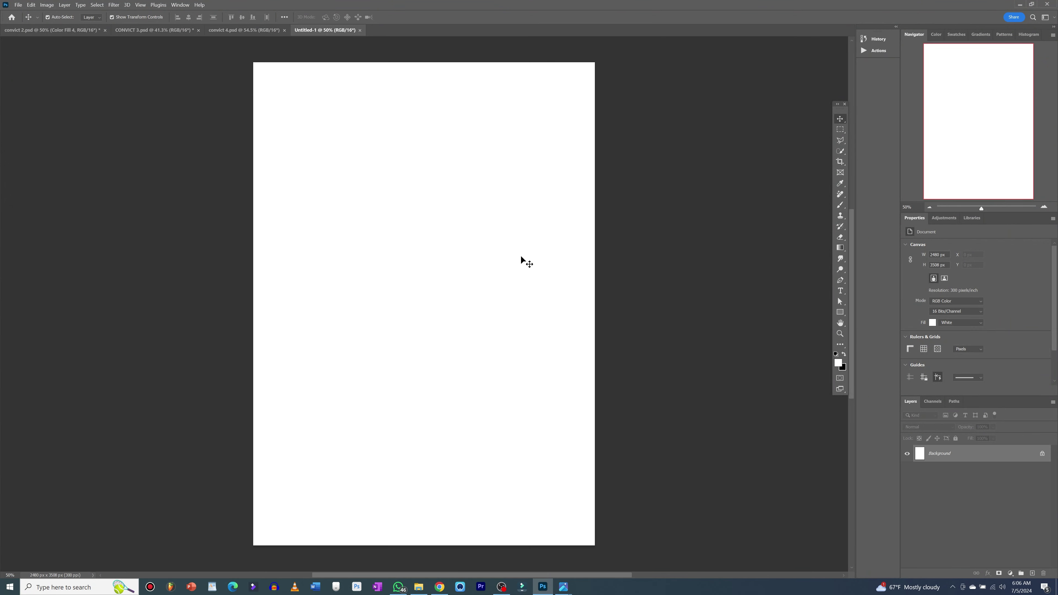
pyautogui.moveTo(437, 291); pyautogui.dragTo(440, 296)
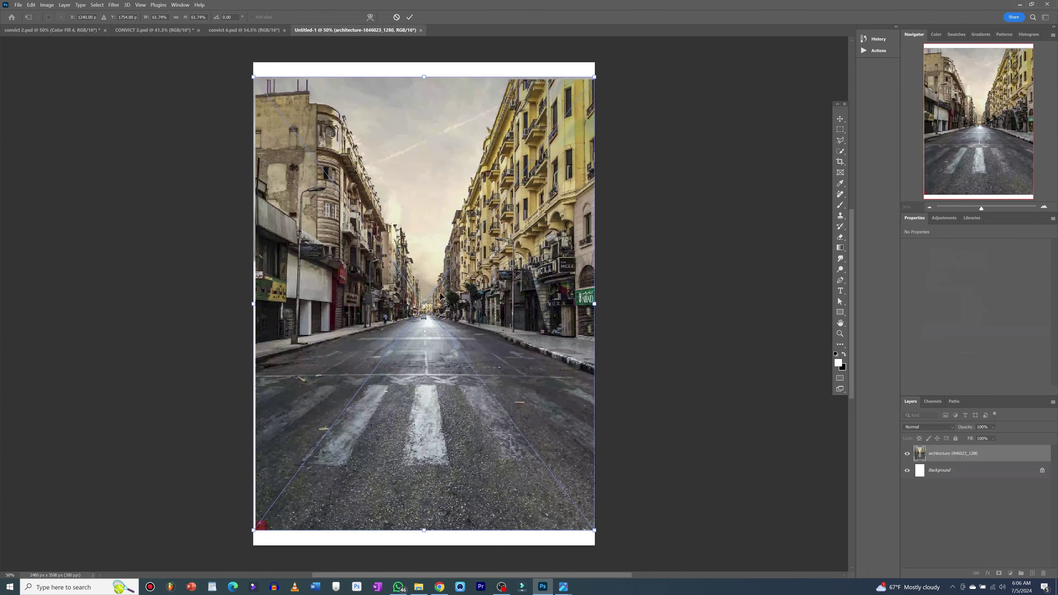
pyautogui.moveTo(424, 78); pyautogui.dragTo(424, 55)
pyautogui.moveTo(424, 534); pyautogui.dragTo(426, 551)
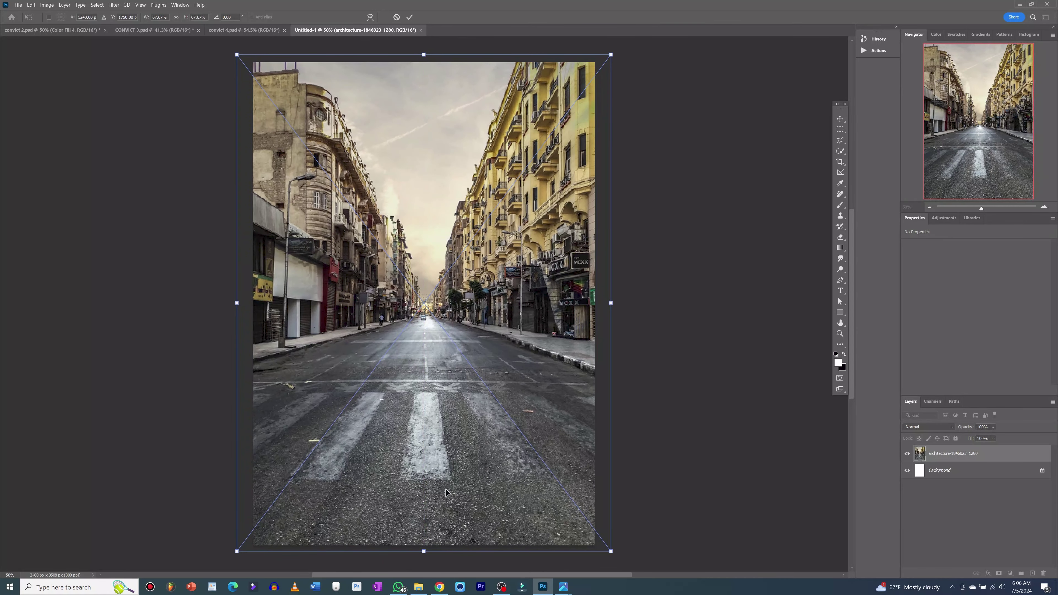
pyautogui.write('ground')
pyautogui.press('Return')
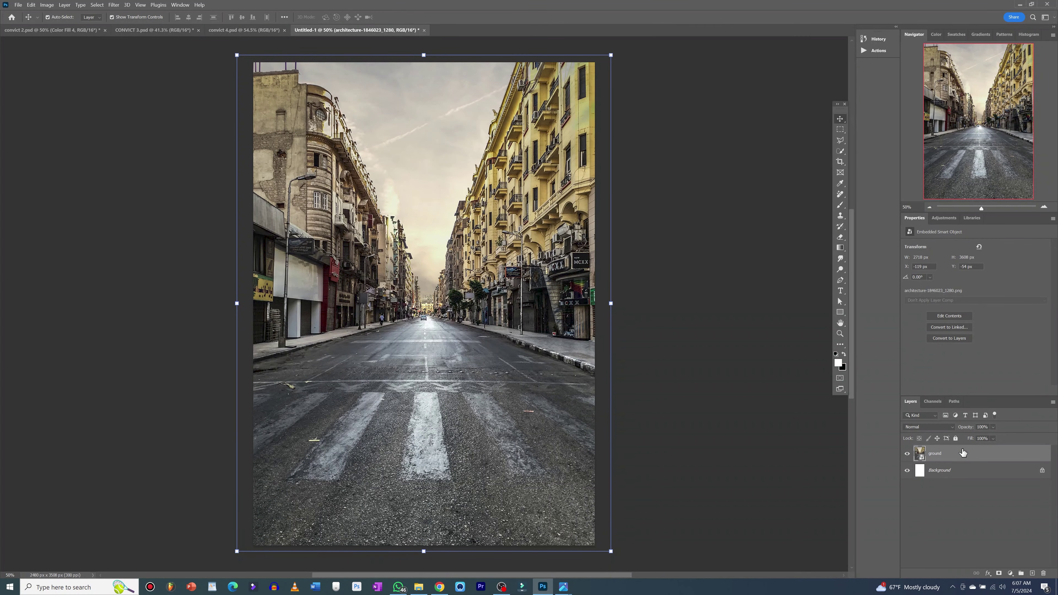
# Add Hue/Saturation (+30 saturation) and Levels darkening the street's shadows and output whites
pyautogui.click(954, 218)
pyautogui.click(934, 293)
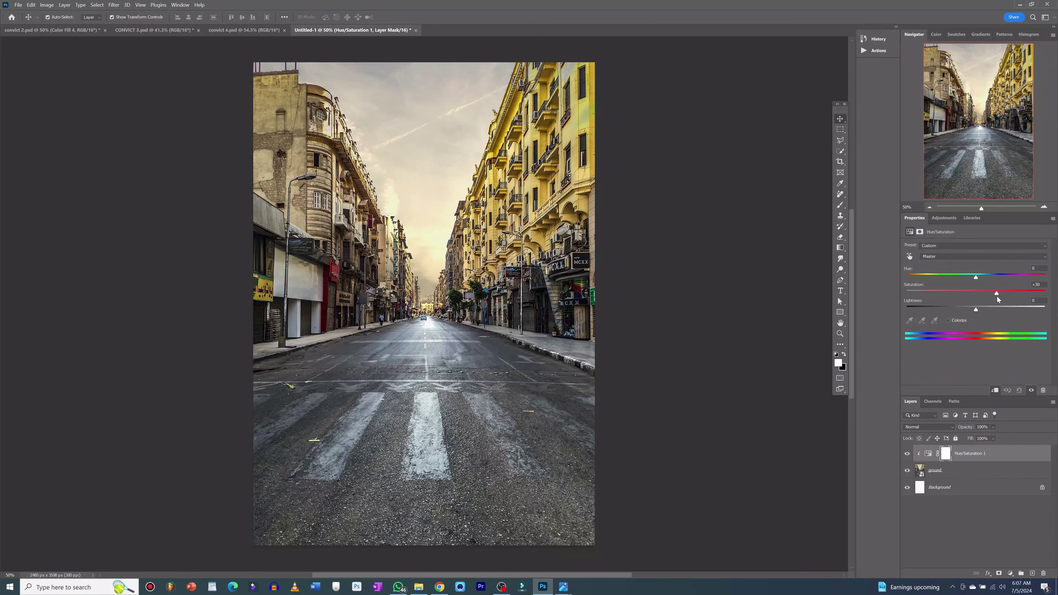
pyautogui.click(944, 218)
pyautogui.click(937, 331)
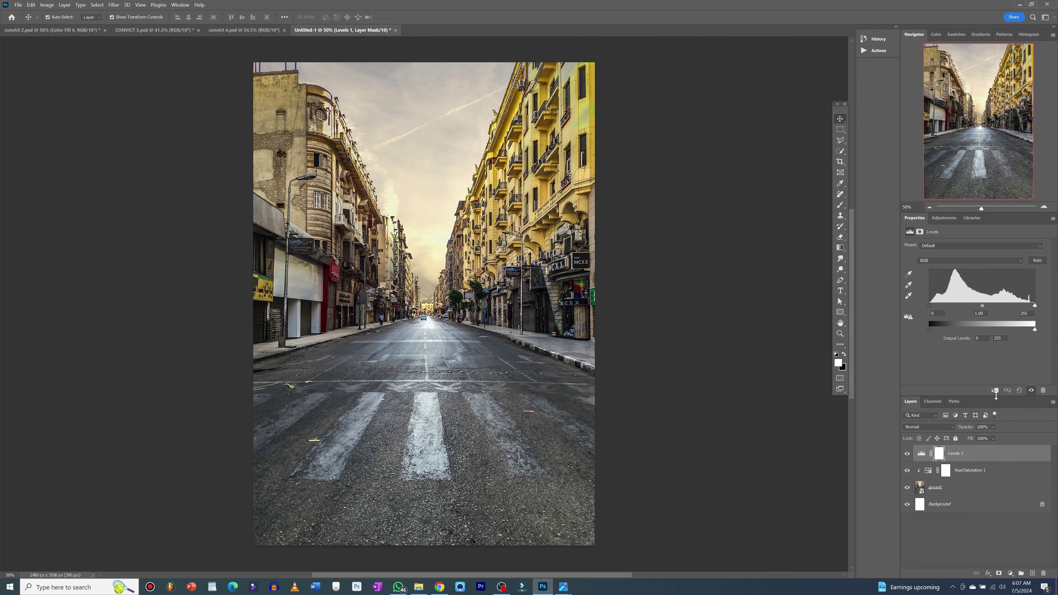
pyautogui.moveTo(932, 305); pyautogui.dragTo(936, 305)
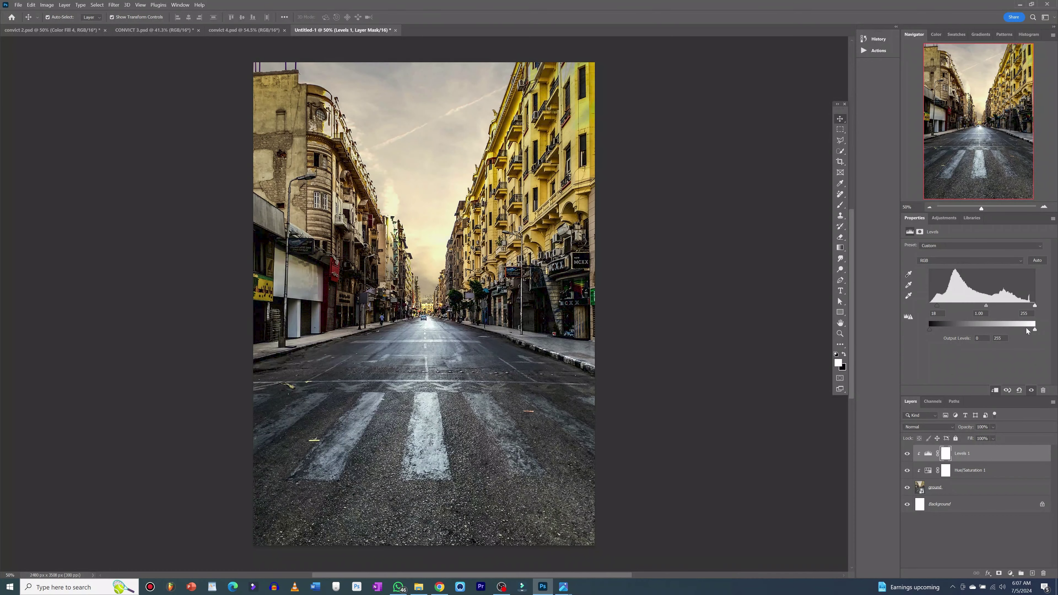
pyautogui.moveTo(1036, 330); pyautogui.dragTo(1011, 330)
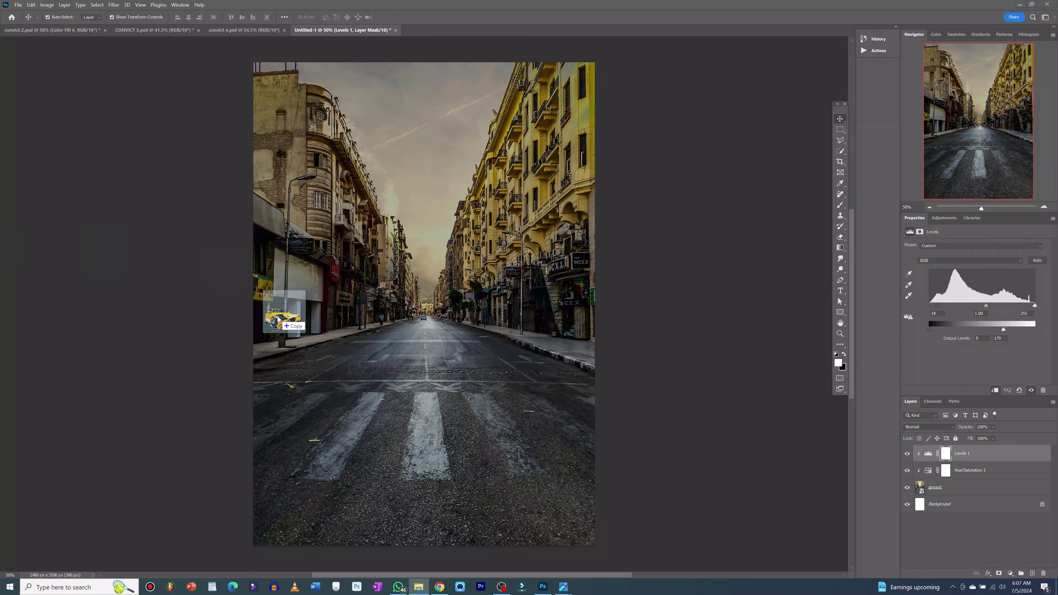
# Place the crashed yellow car image on the left side of the road
pyautogui.moveTo(0, 308); pyautogui.dragTo(309, 352)
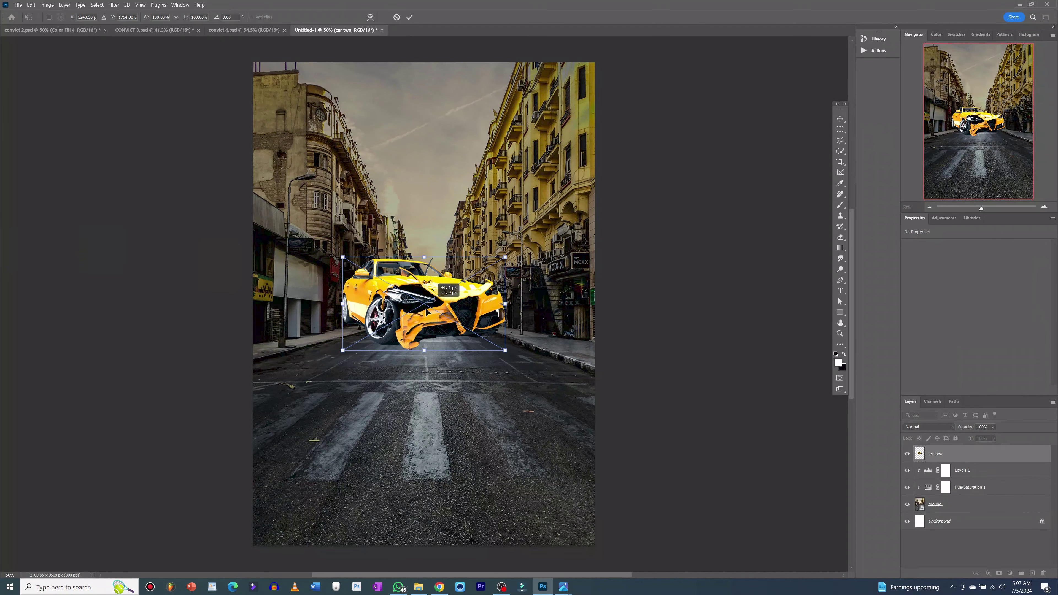
pyautogui.moveTo(428, 312); pyautogui.dragTo(370, 358)
pyautogui.press('Return')
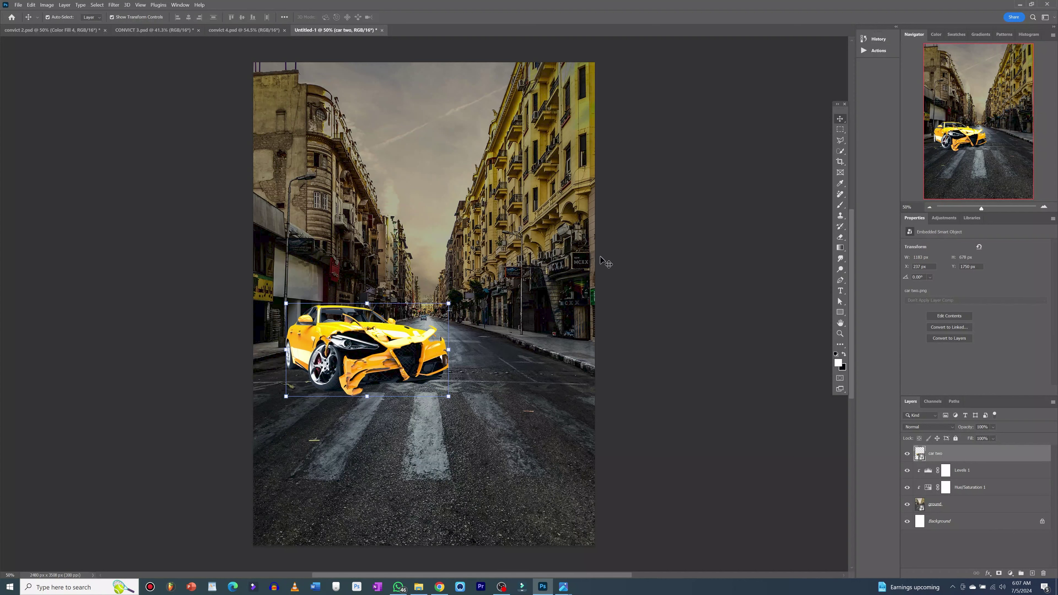
pyautogui.click(605, 262)
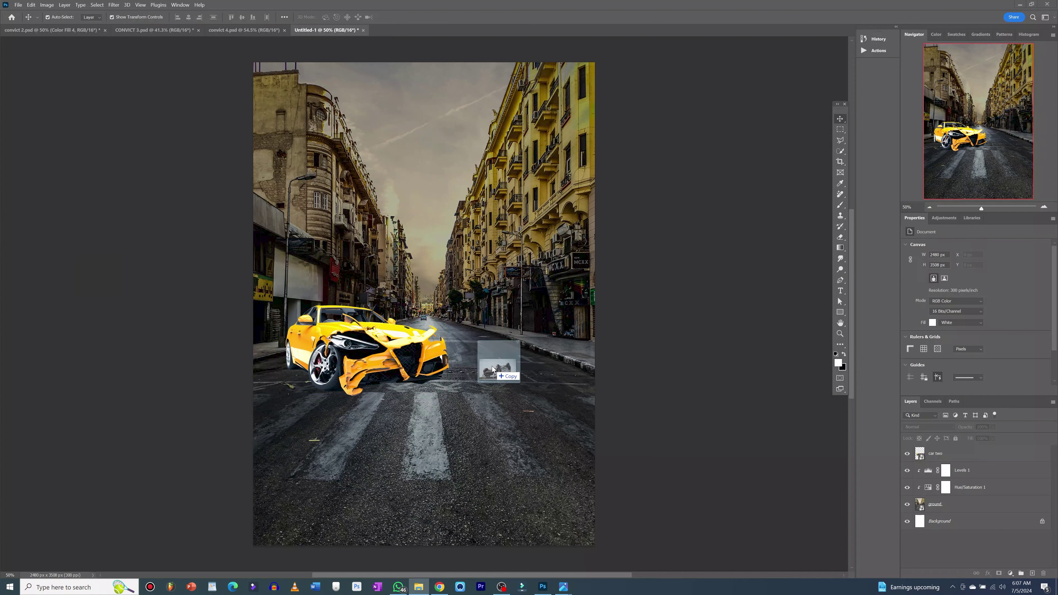
# Place the overturned white car and mask out its background with Select Subject
pyautogui.moveTo(383, 241); pyautogui.dragTo(493, 362)
pyautogui.click(409, 18)
pyautogui.press('w')
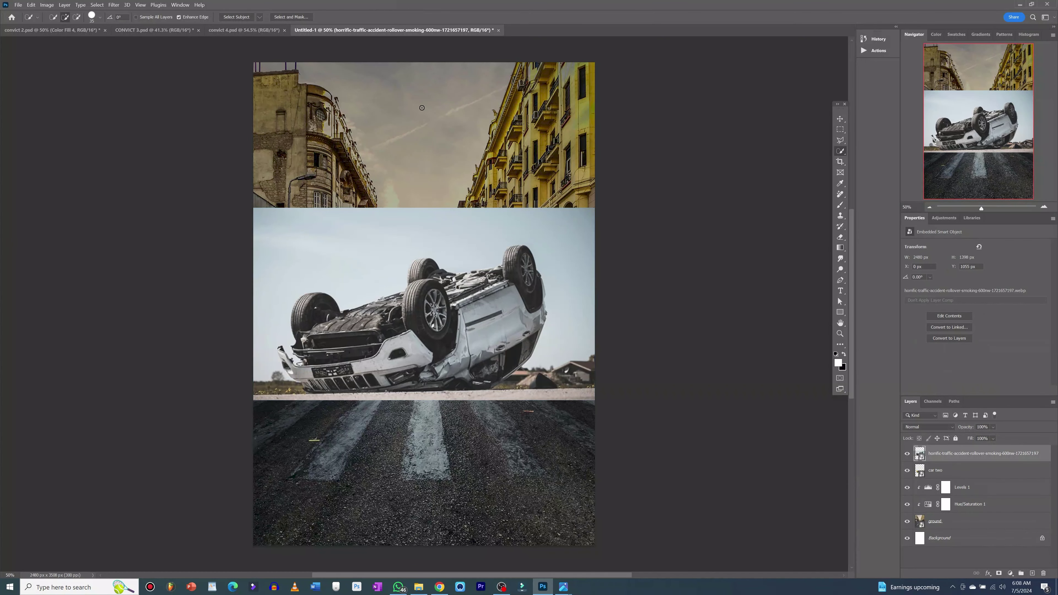
pyautogui.click(234, 18)
pyautogui.click(1000, 573)
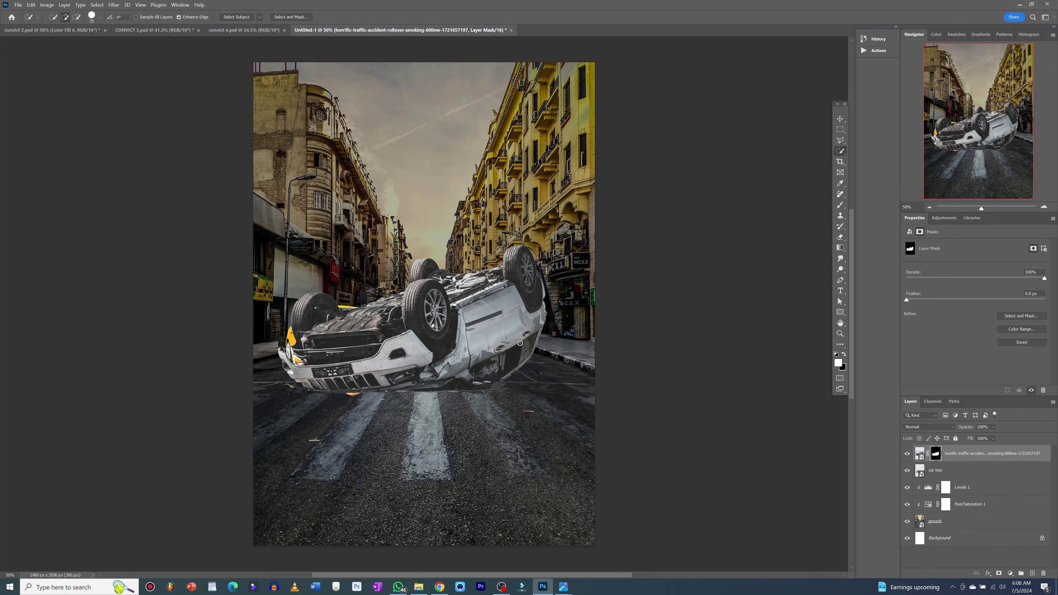
# Scale the overturned car to about 64% and position both cars on the road
pyautogui.press('v')
pyautogui.moveTo(597, 401); pyautogui.dragTo(470, 329)
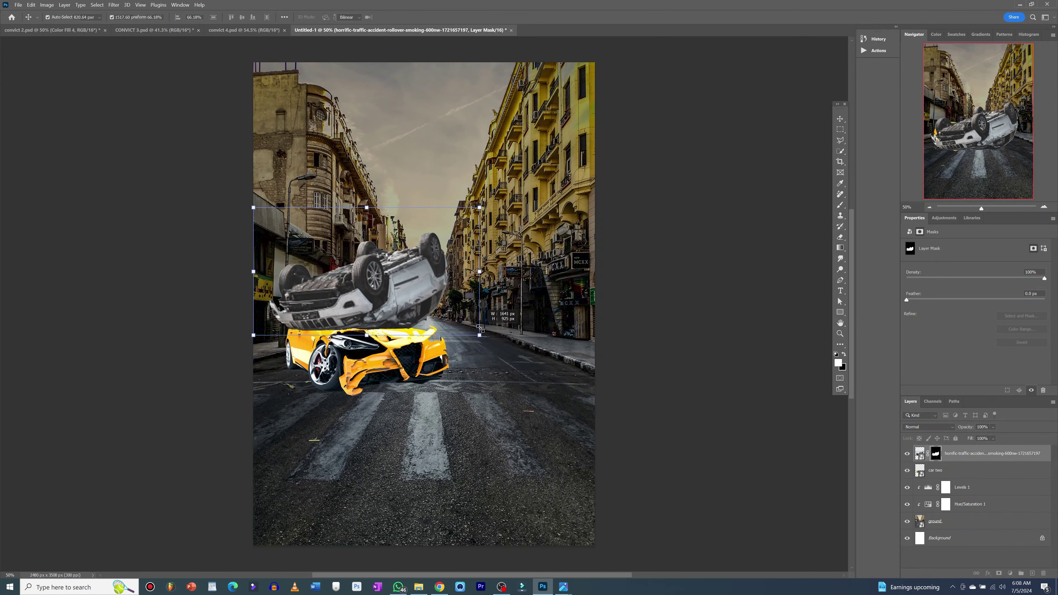
pyautogui.moveTo(367, 279); pyautogui.dragTo(520, 346)
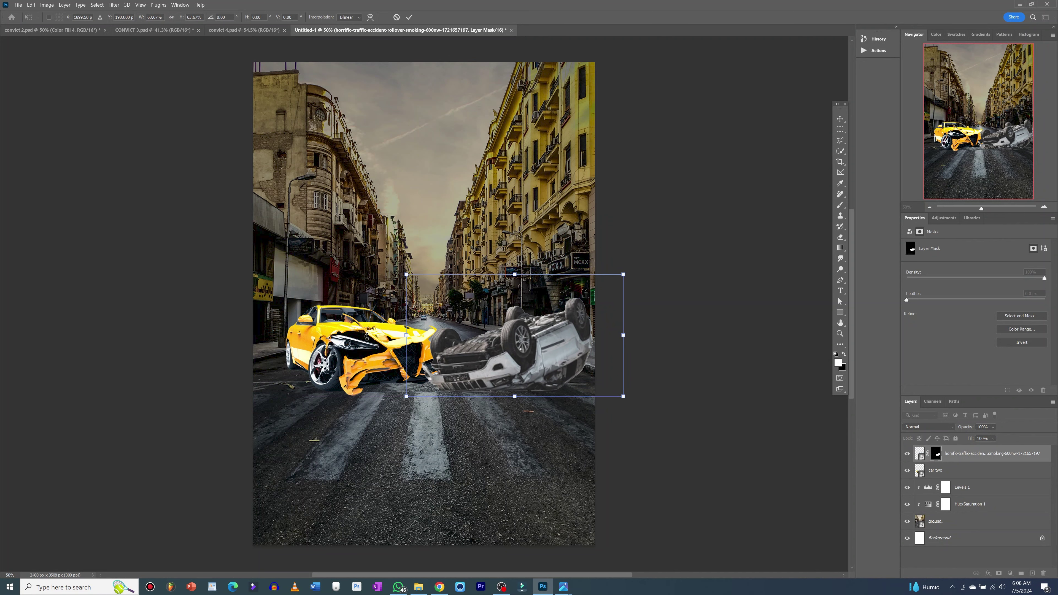
pyautogui.press('Return')
pyautogui.moveTo(369, 350); pyautogui.dragTo(332, 361)
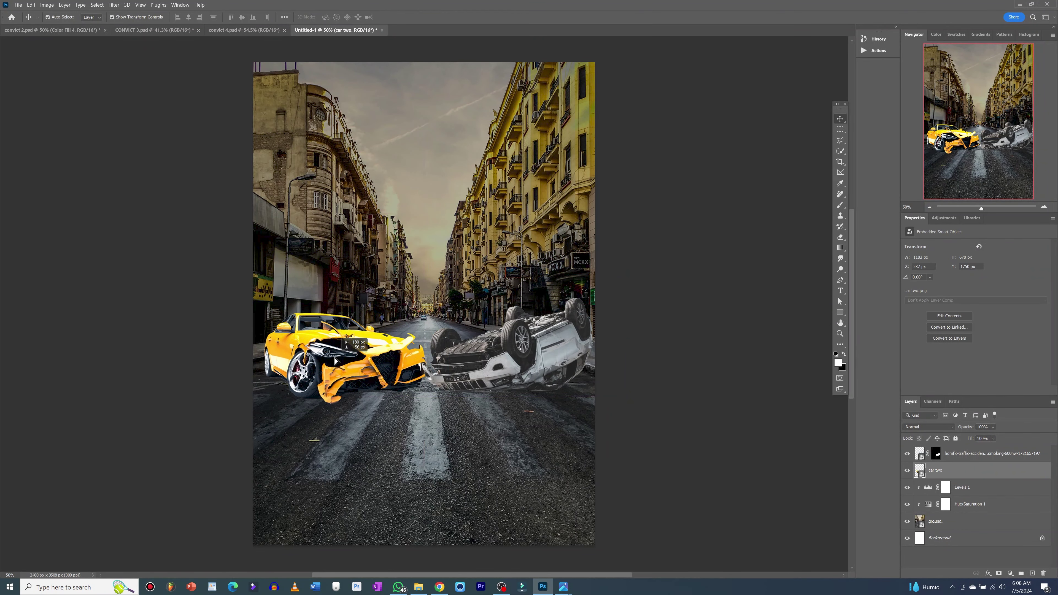
pyautogui.click(513, 362)
pyautogui.moveTo(622, 396); pyautogui.dragTo(618, 393)
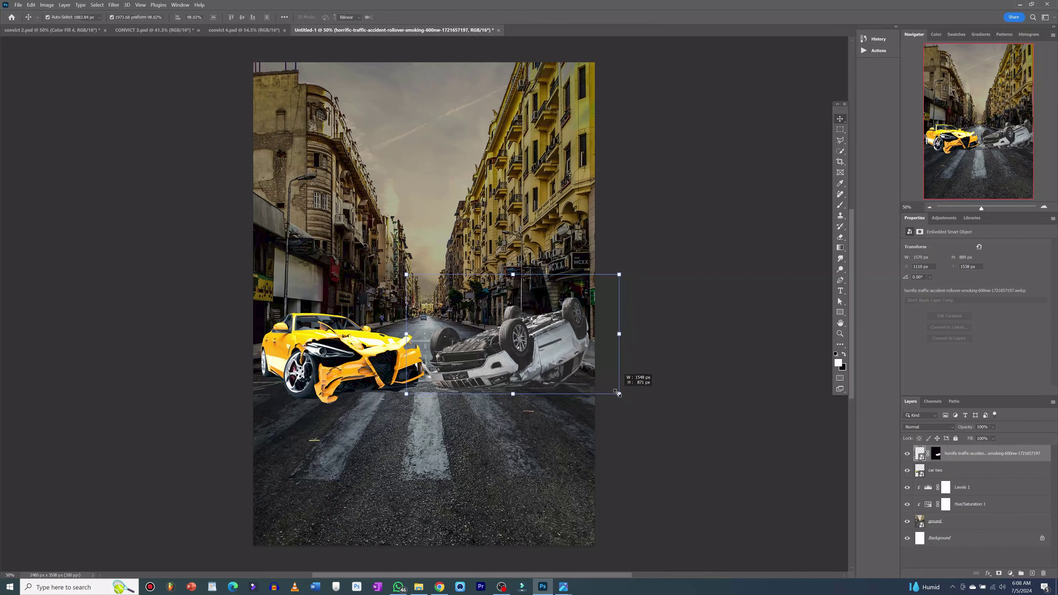
pyautogui.moveTo(522, 364); pyautogui.dragTo(531, 369)
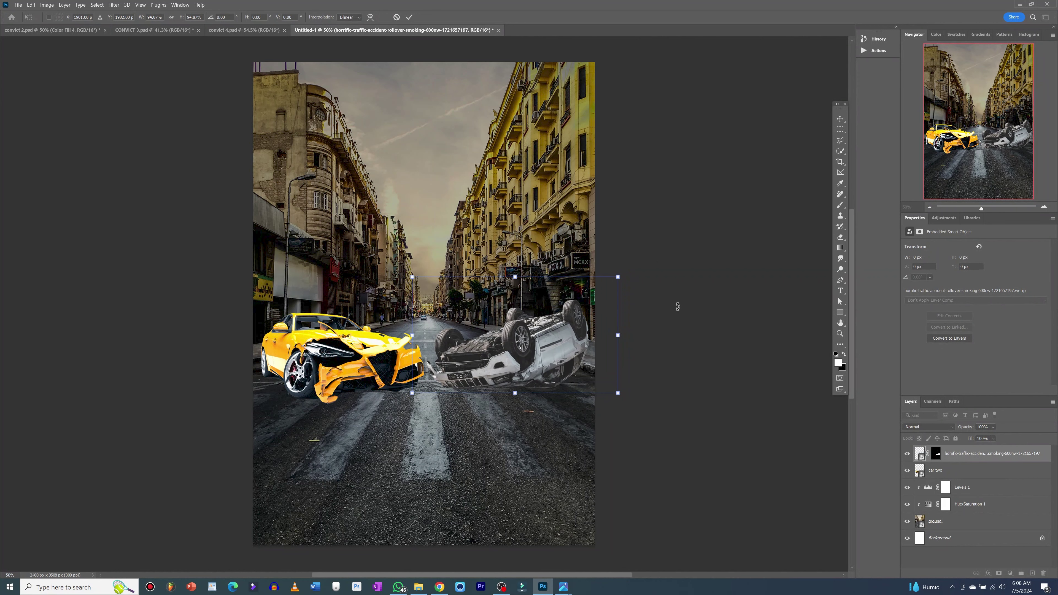
pyautogui.press('Return')
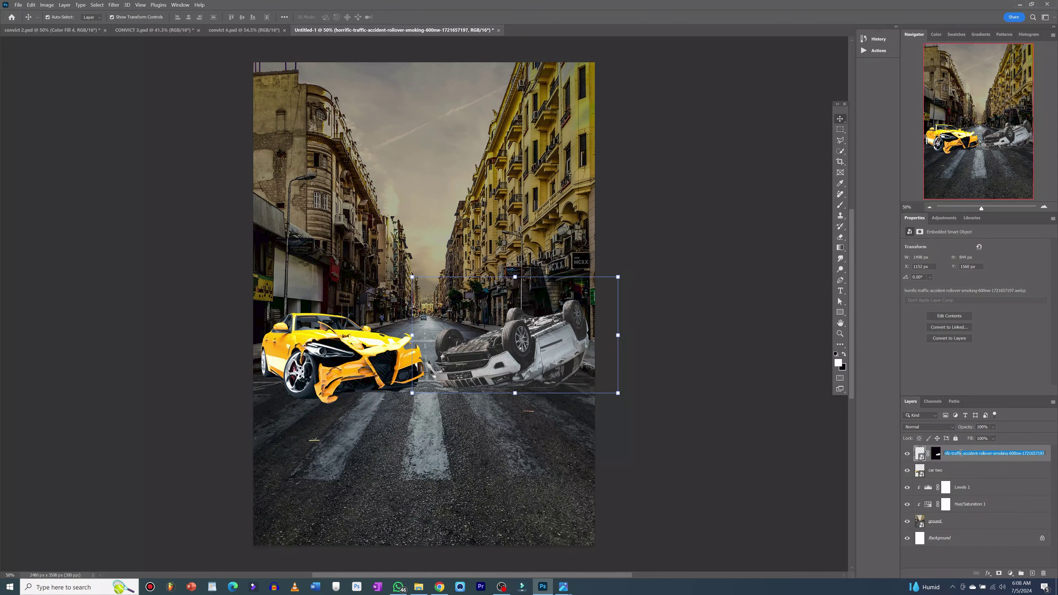
# Name the overturned car layer 'car two' and group both car layers as Group 1
pyautogui.write('car two')
pyautogui.press('Return')
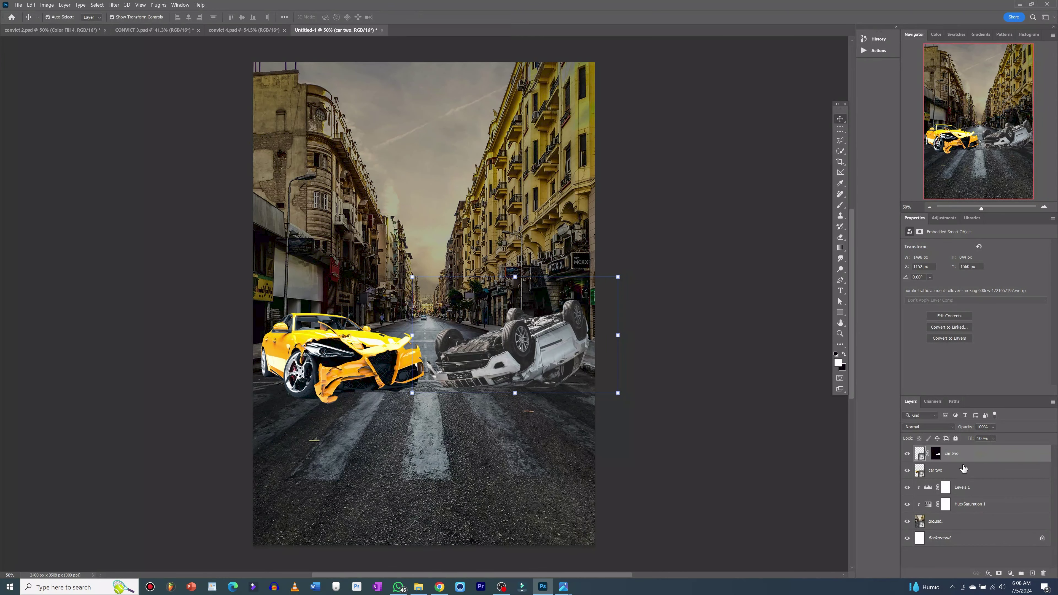
pyautogui.click(964, 469)
pyautogui.hotkey('ctrl', 'g')
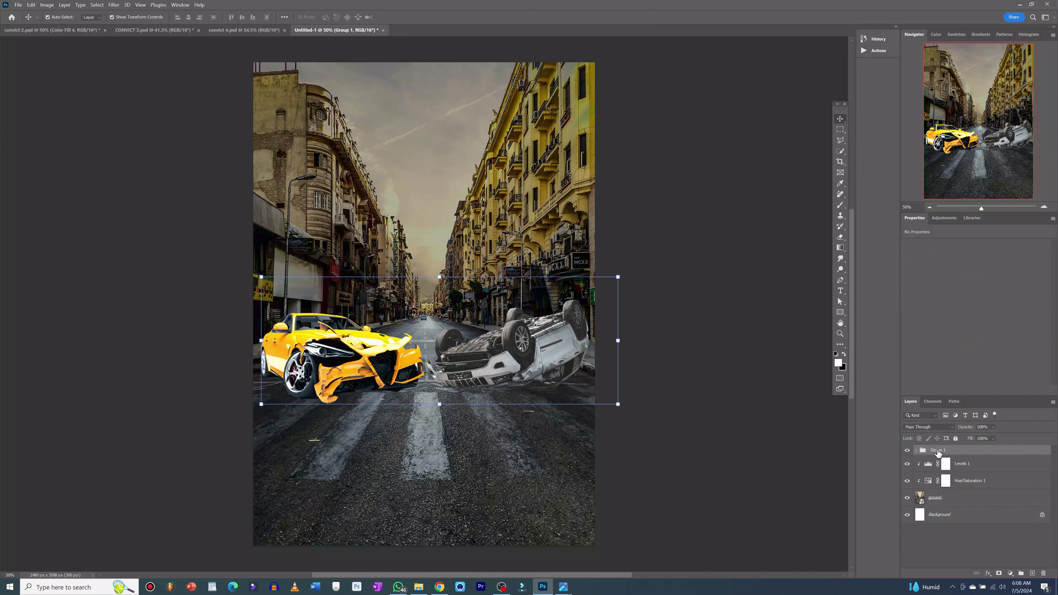
pyautogui.write('car')
# Add a clipped Levels to the overturned car, dimming its highlights and deepening shadows
pyautogui.click(916, 451)
pyautogui.click(978, 467)
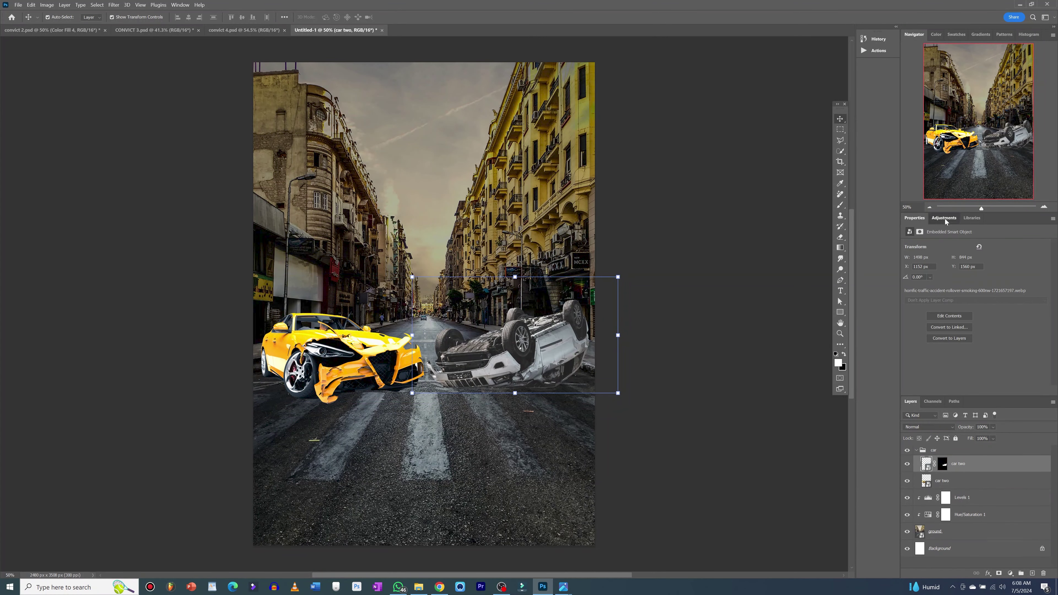
pyautogui.click(945, 218)
pyautogui.click(940, 355)
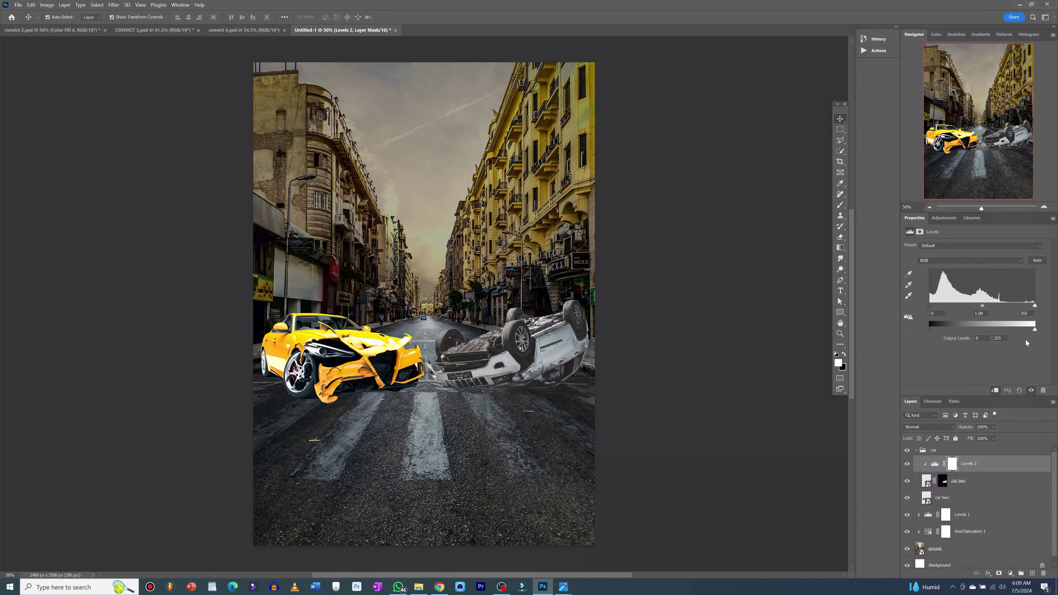
pyautogui.moveTo(1025, 332); pyautogui.dragTo(1019, 334)
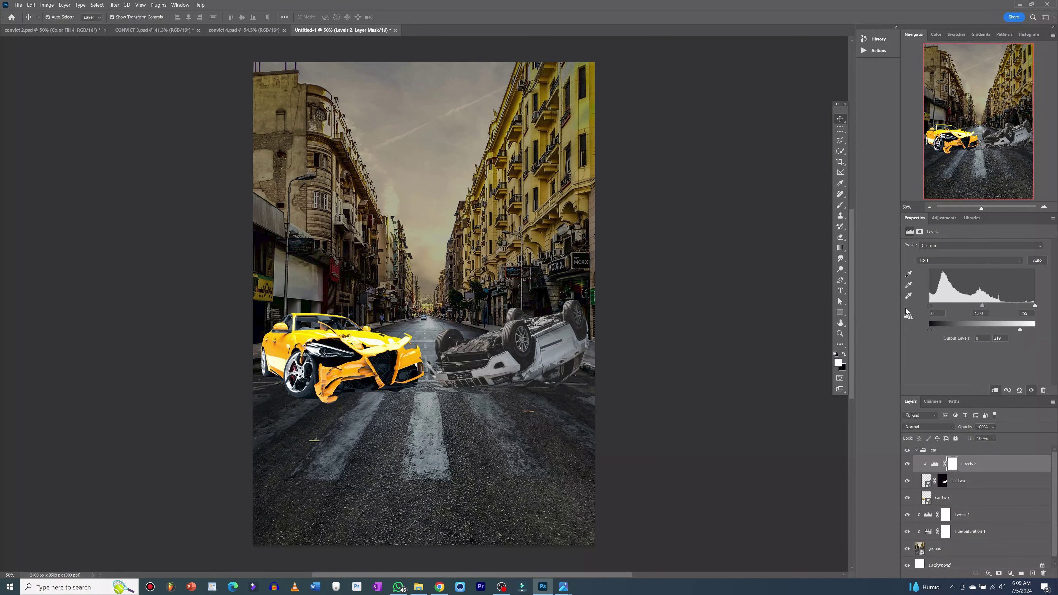
pyautogui.moveTo(930, 307); pyautogui.dragTo(939, 308)
# Add a clipped Levels lowering the output whites on the yellow car
pyautogui.click(960, 500)
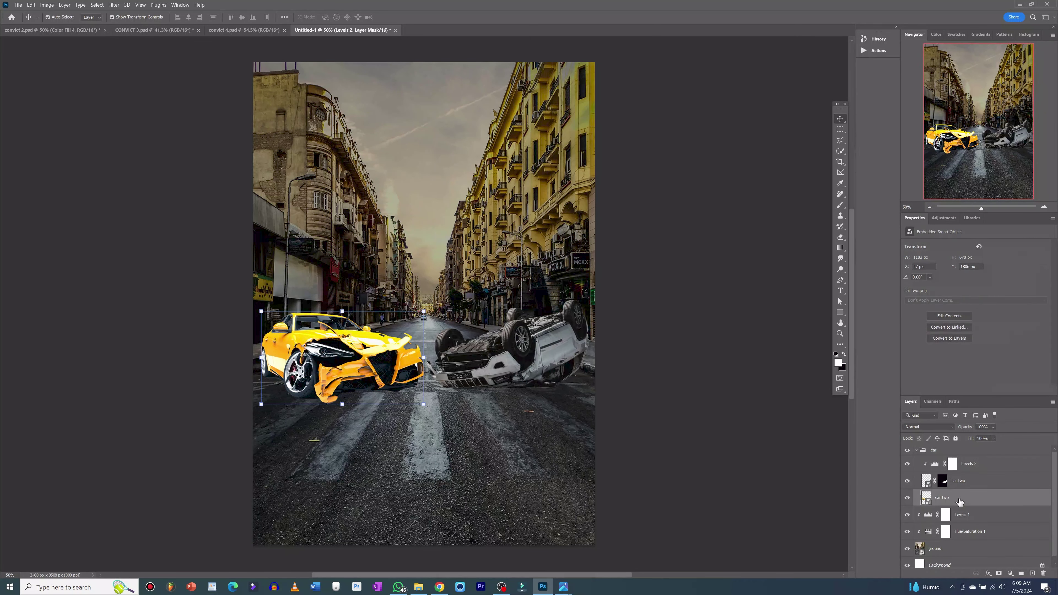
pyautogui.click(951, 224)
pyautogui.click(935, 331)
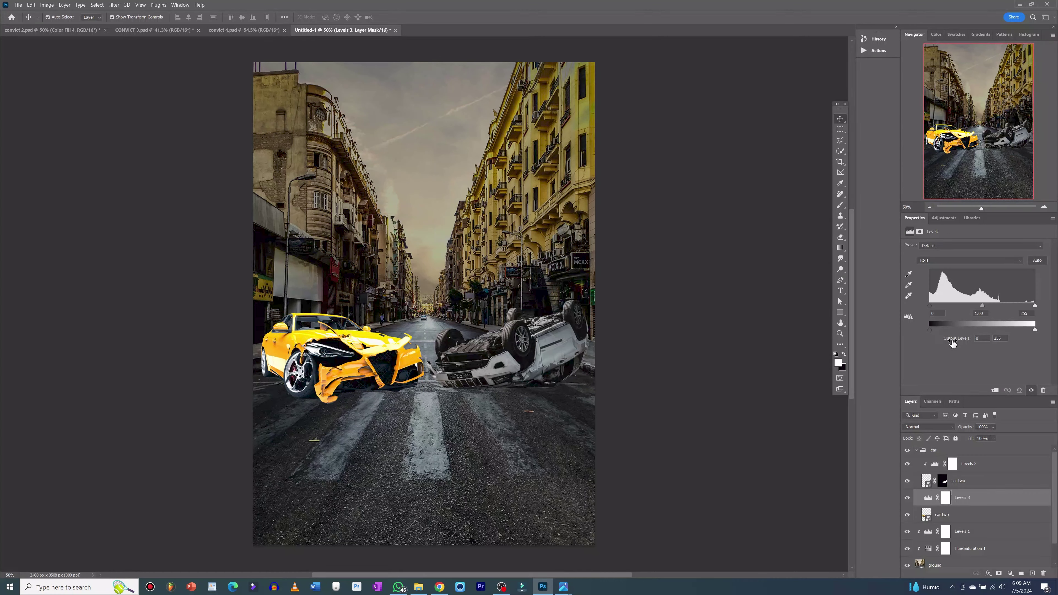
pyautogui.moveTo(1036, 332); pyautogui.dragTo(987, 335)
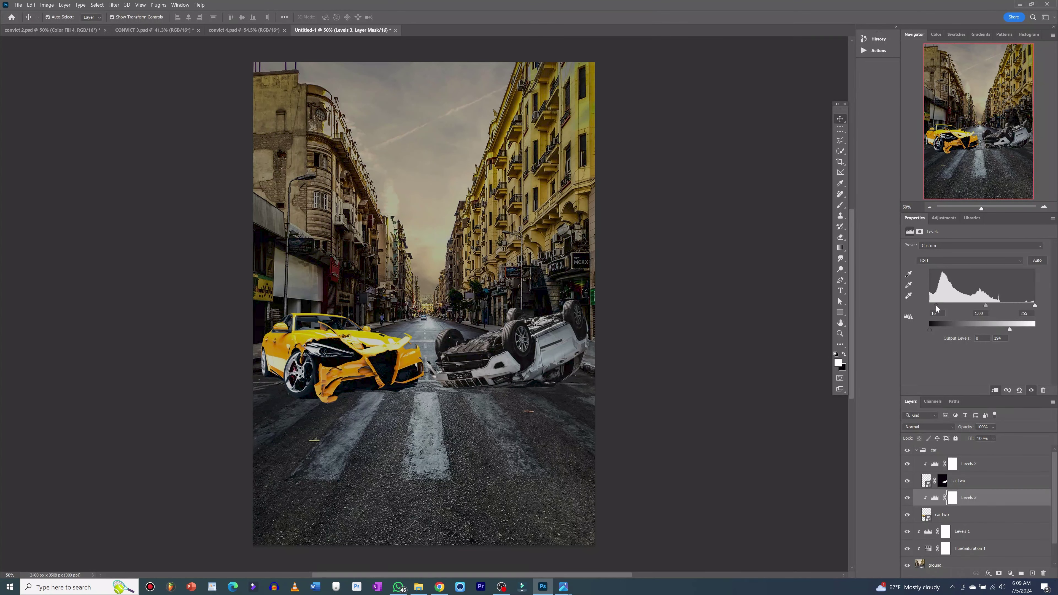
# Add a strong Levels 4 darkening to the yellow car and invert its mask to black
pyautogui.click(944, 218)
pyautogui.click(938, 327)
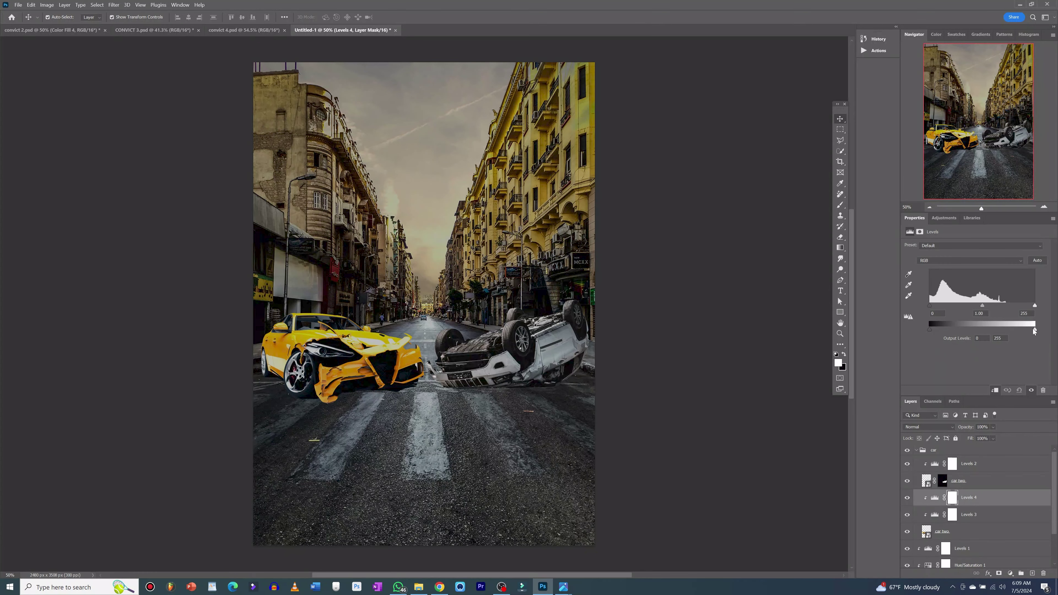
pyautogui.moveTo(1035, 332); pyautogui.dragTo(998, 329)
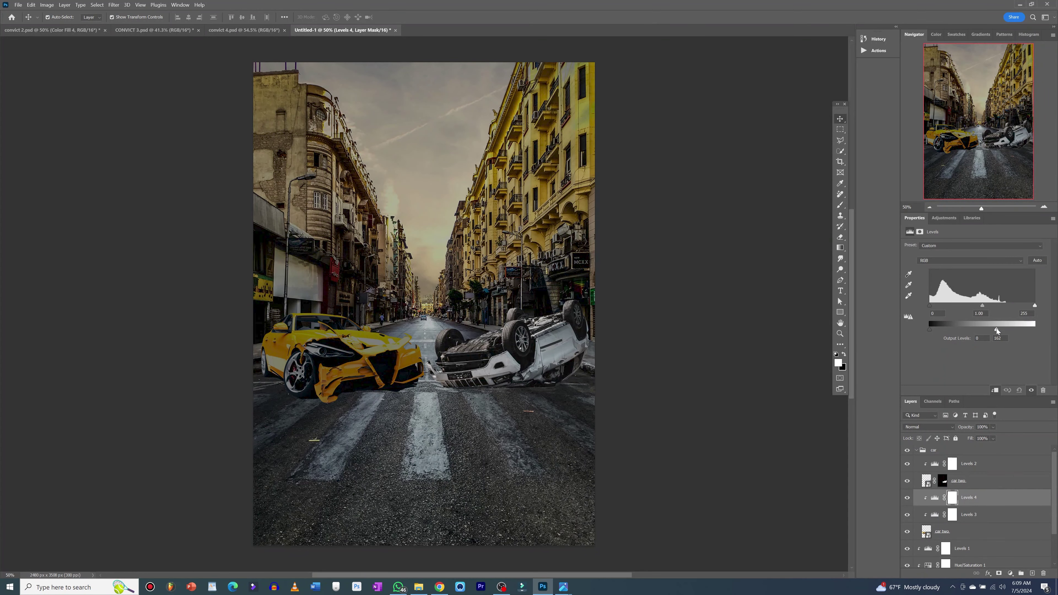
pyautogui.click(953, 498)
pyautogui.hotkey('ctrl', 'i')
# Paint the yellow car's front into the Levels 4 mask with a 305 px, 100% opacity brush
pyautogui.hotkey('ctrl', '+')
pyautogui.hotkey('ctrl', '+')
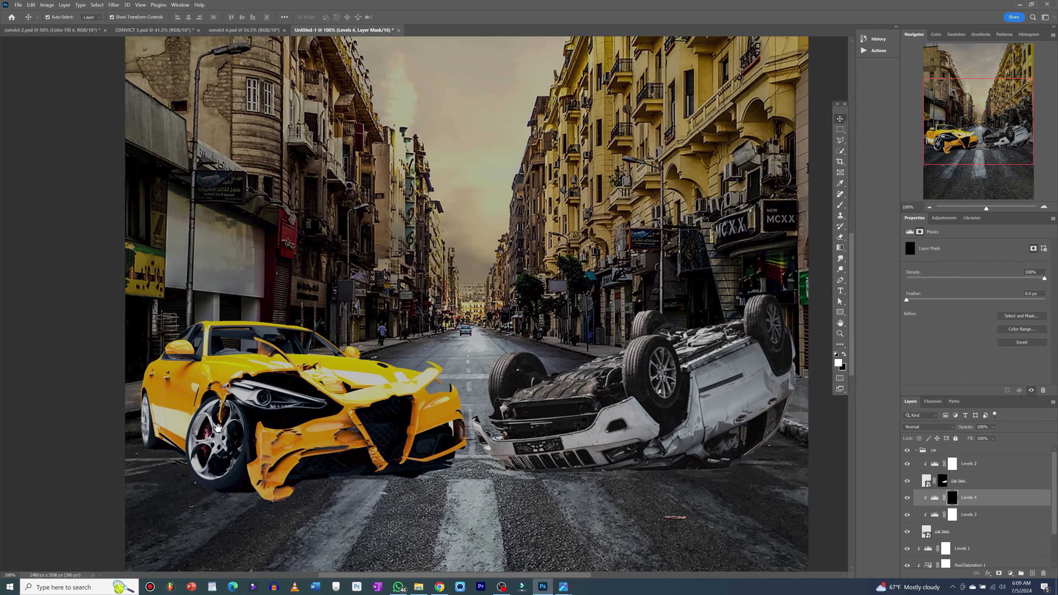
pyautogui.moveTo(167, 432); pyautogui.dragTo(233, 430)
pyautogui.press('b')
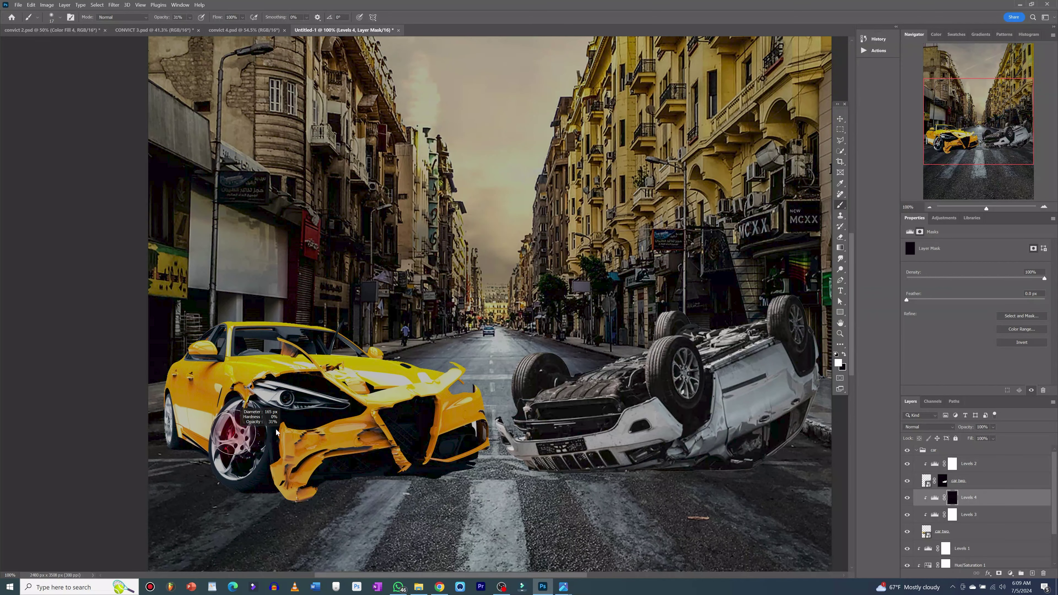
pyautogui.press(']')
pyautogui.press(']')
pyautogui.press(']')
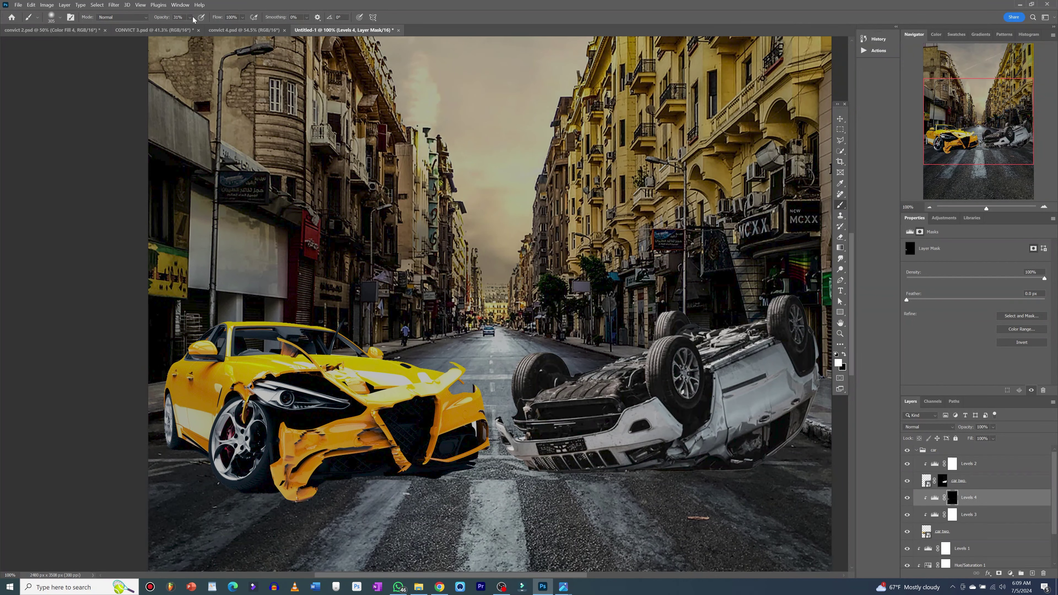
pyautogui.moveTo(198, 28); pyautogui.dragTo(224, 27)
pyautogui.click(208, 395)
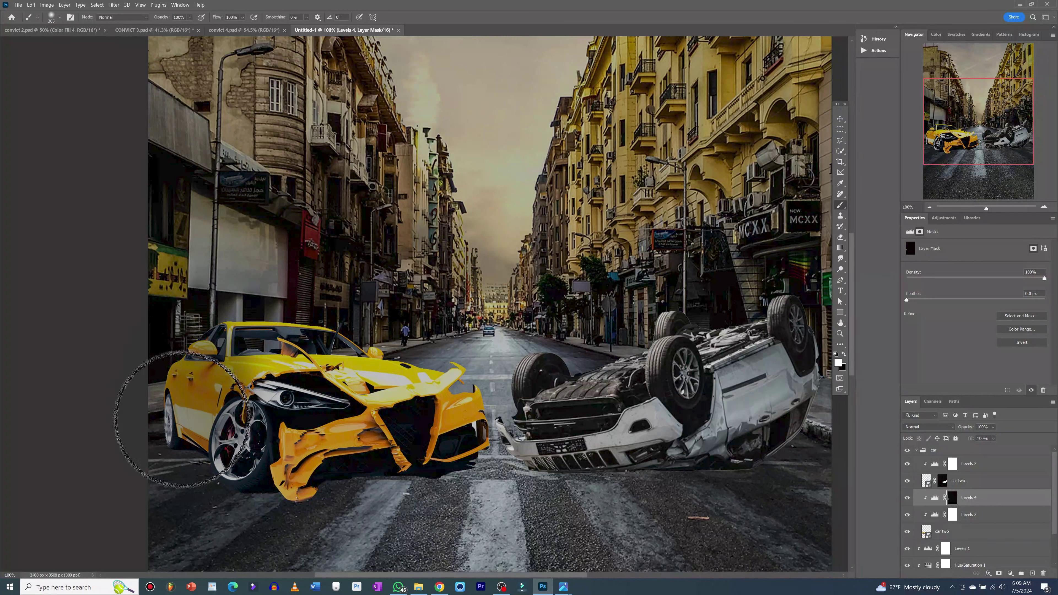
pyautogui.moveTo(272, 454); pyautogui.dragTo(289, 476)
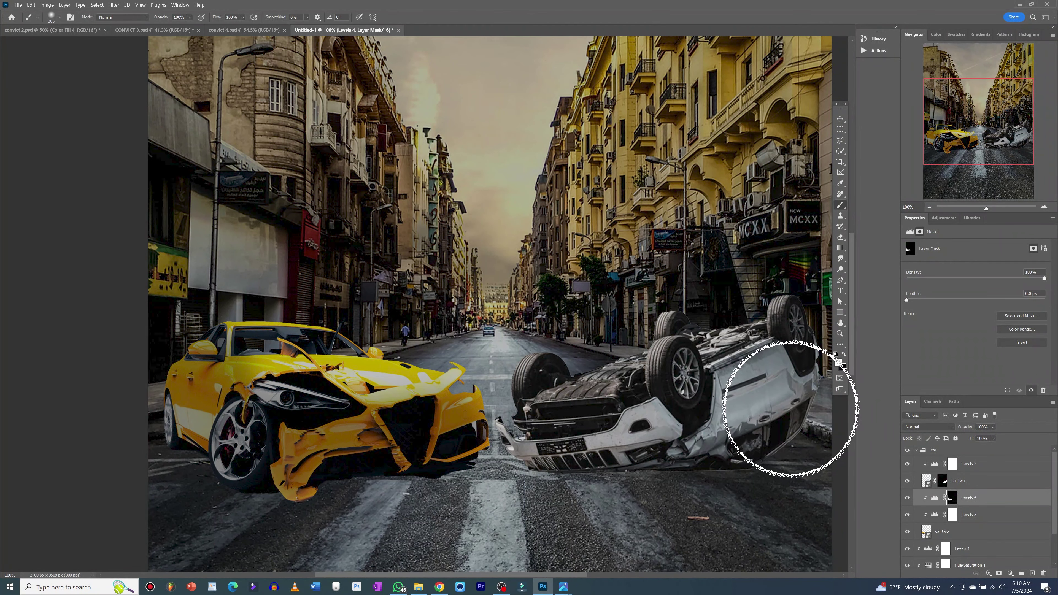
# Rename the overturned car's layer to 'car one'
pyautogui.press('v')
pyautogui.click(763, 399)
pyautogui.click(977, 486)
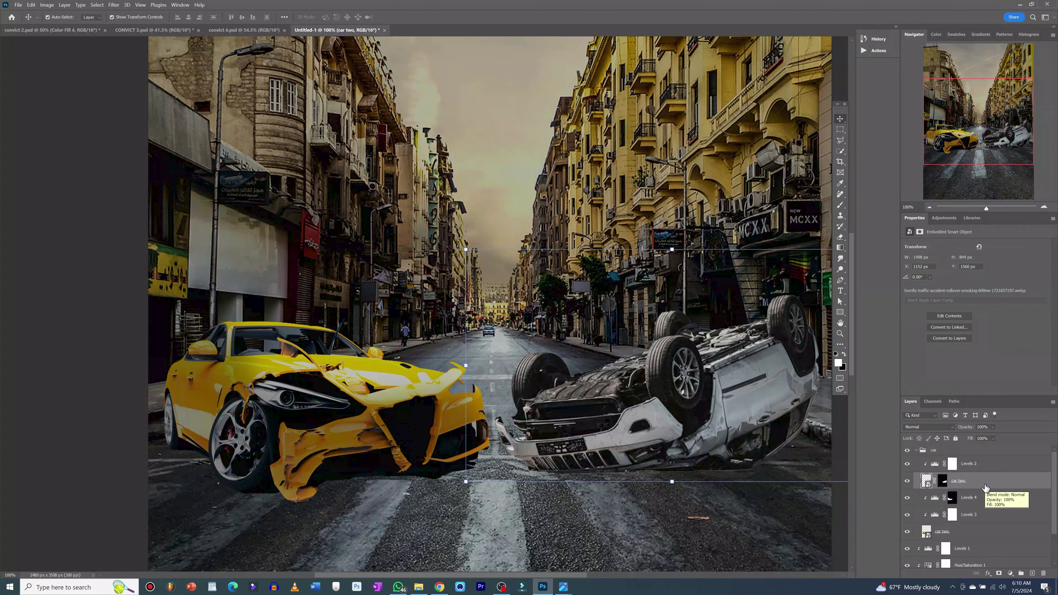
pyautogui.doubleClick(965, 481)
pyautogui.write('car one')
pyautogui.press('Return')
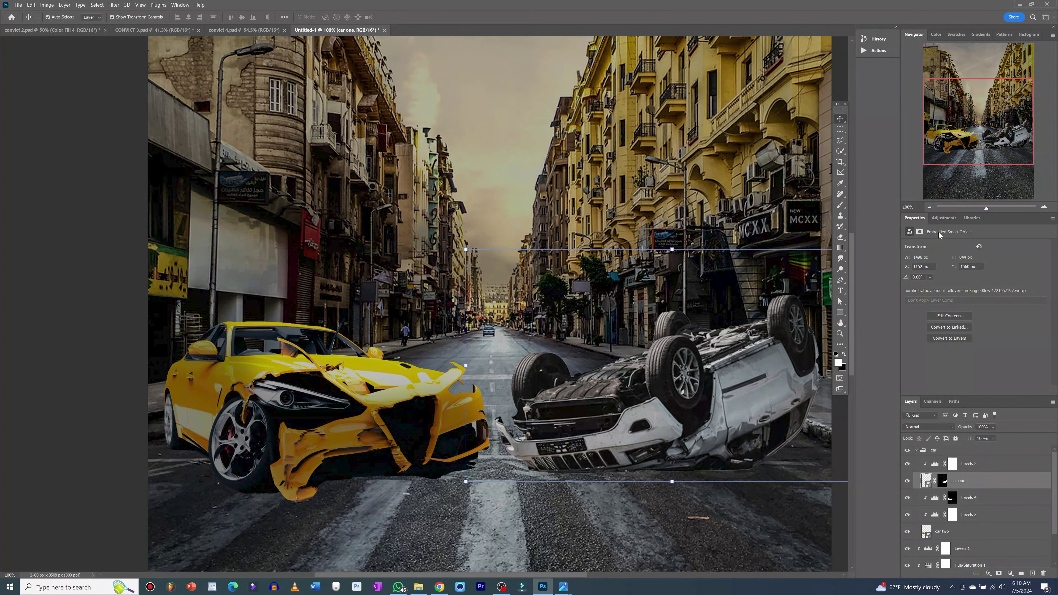
# Add a clipped Levels with output white 199 to car one and invert its mask
pyautogui.click(944, 218)
pyautogui.click(924, 331)
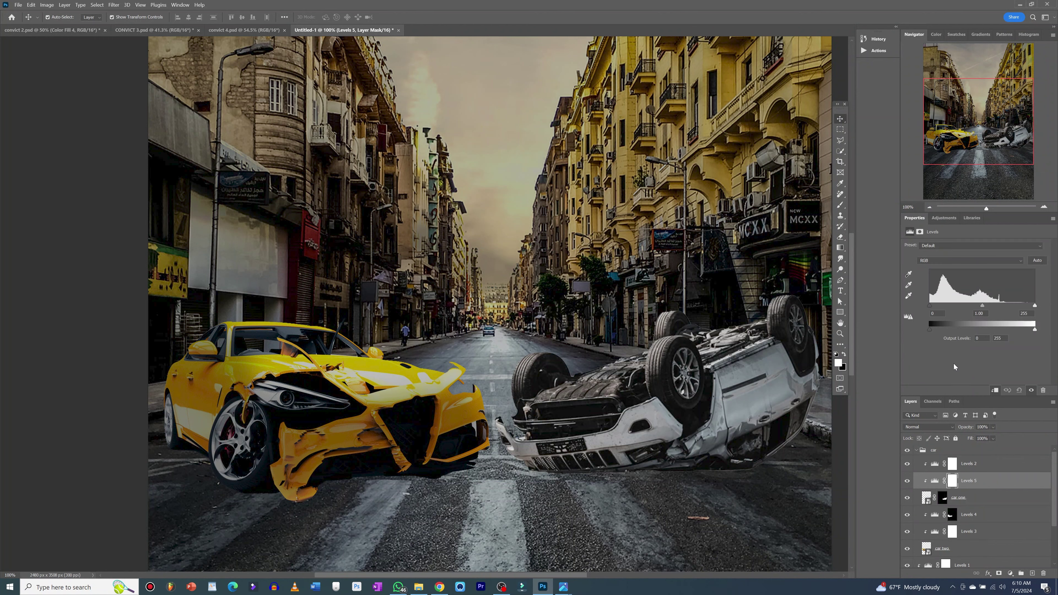
pyautogui.moveTo(1036, 330); pyautogui.dragTo(1011, 330)
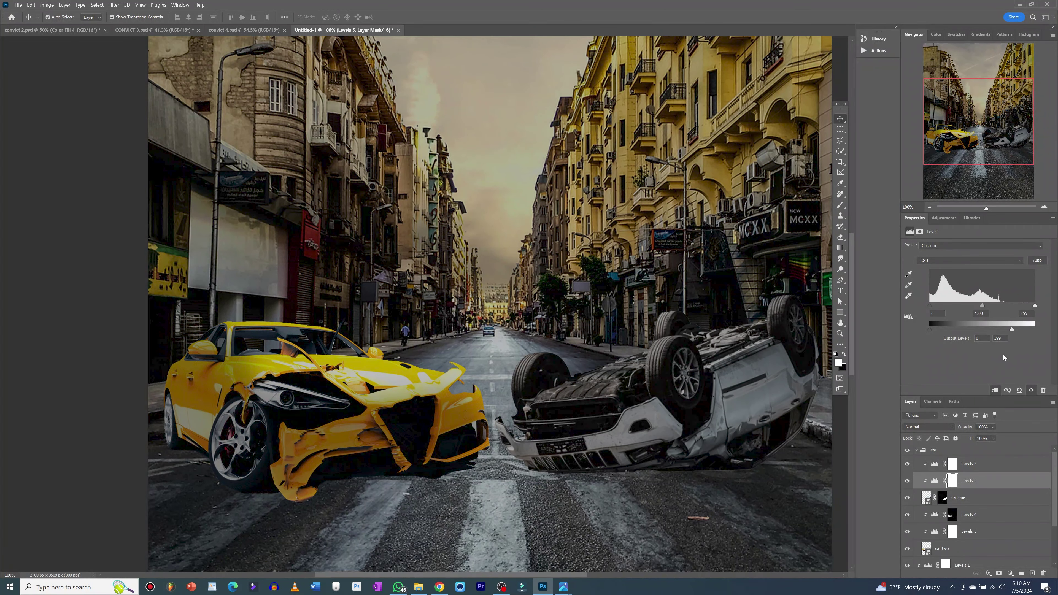
pyautogui.click(953, 482)
pyautogui.hotkey('ctrl', 'i')
# Paint the overturned car's front and bumper into the Levels 5 mask
pyautogui.press('b')
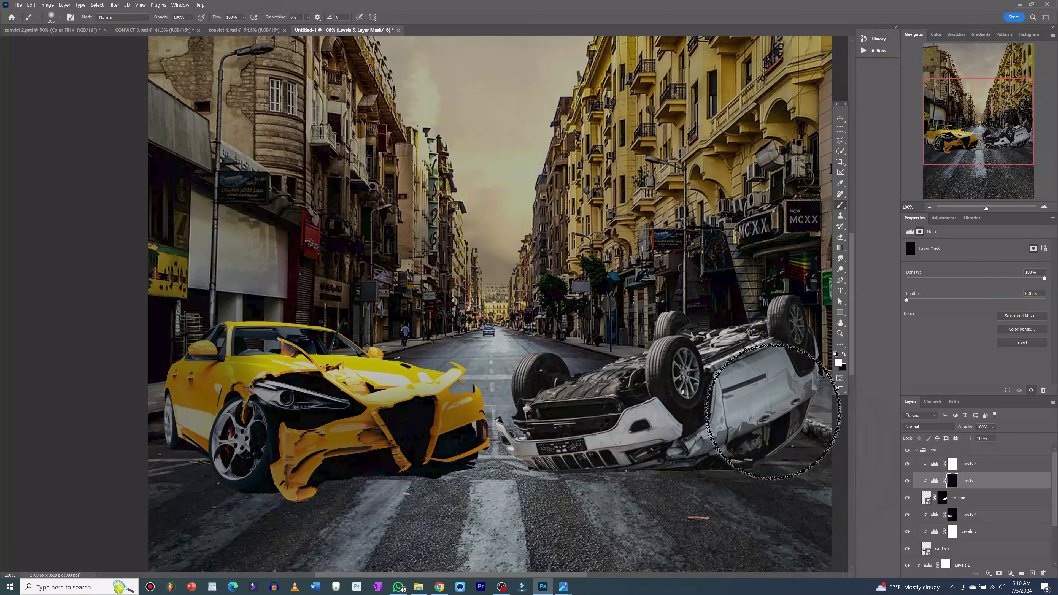
pyautogui.moveTo(770, 393); pyautogui.dragTo(780, 341)
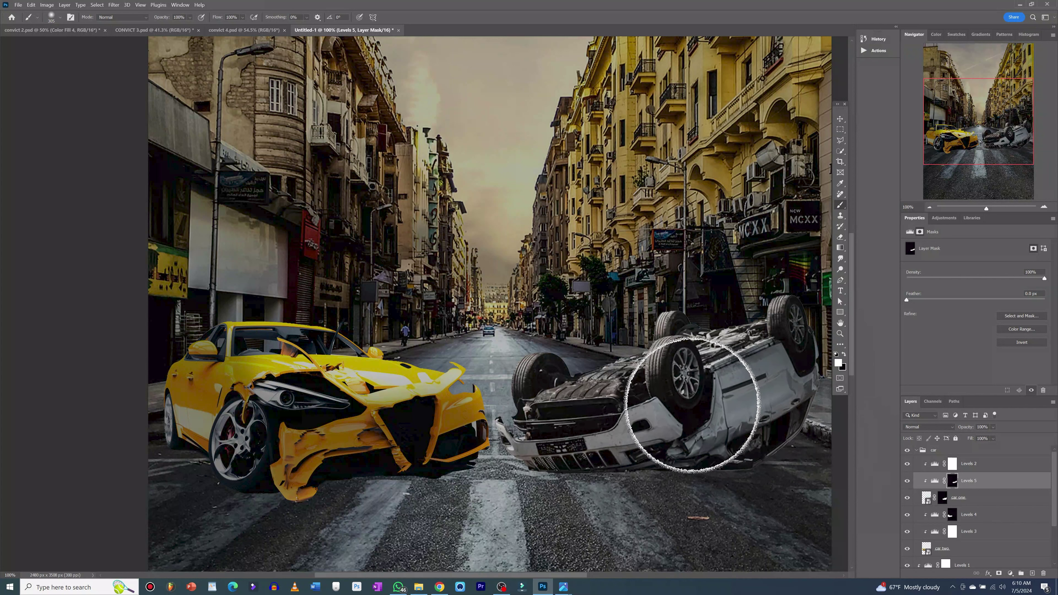
pyautogui.click(916, 450)
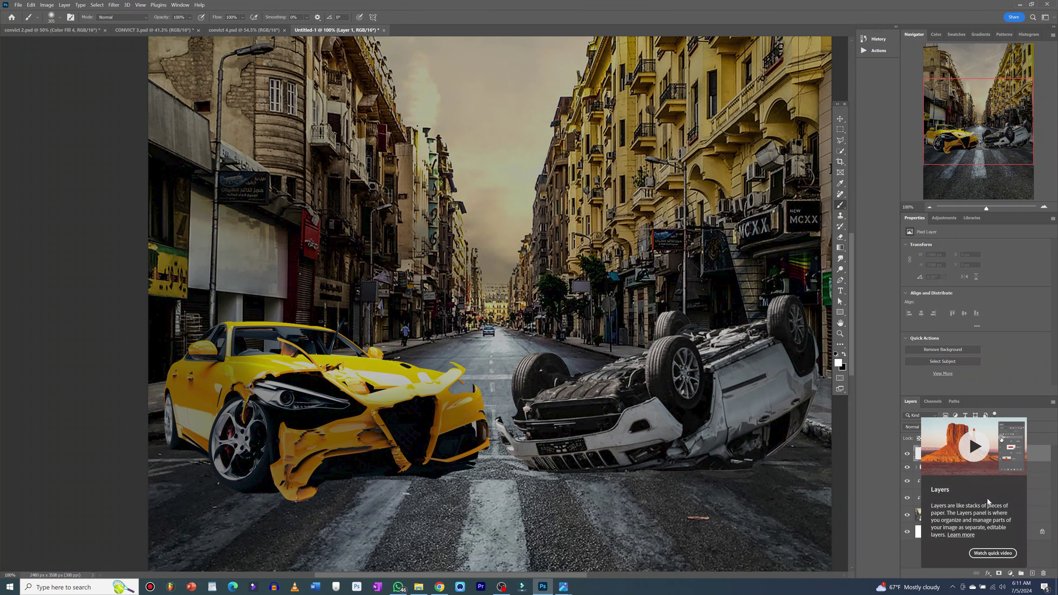
# Add a new Layer 1 with a mask and set black as the painting colour on its pixels
pyautogui.click(1032, 574)
pyautogui.click(999, 574)
pyautogui.click(920, 454)
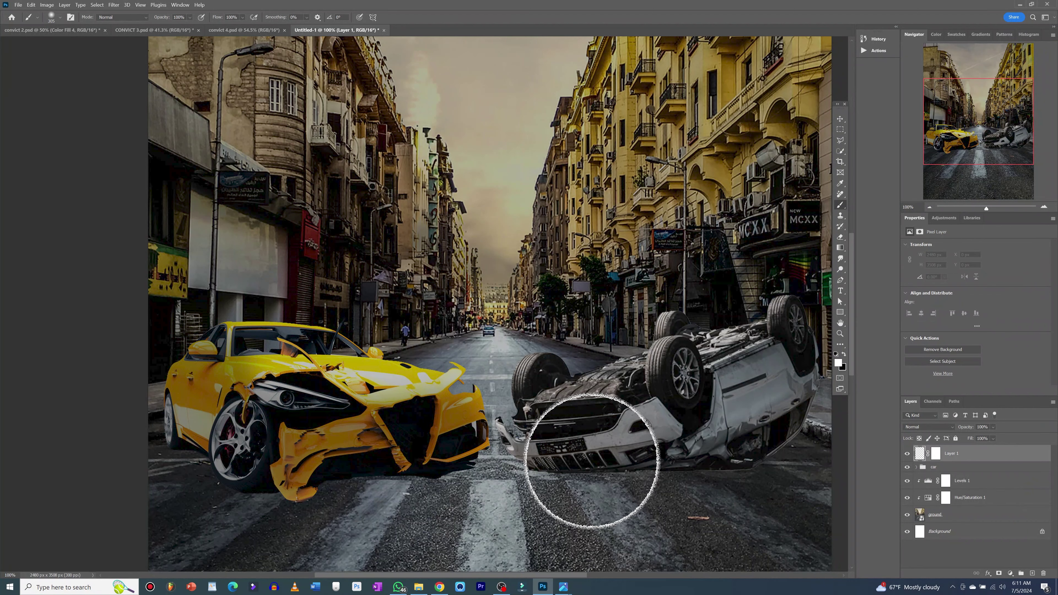
pyautogui.click(602, 496)
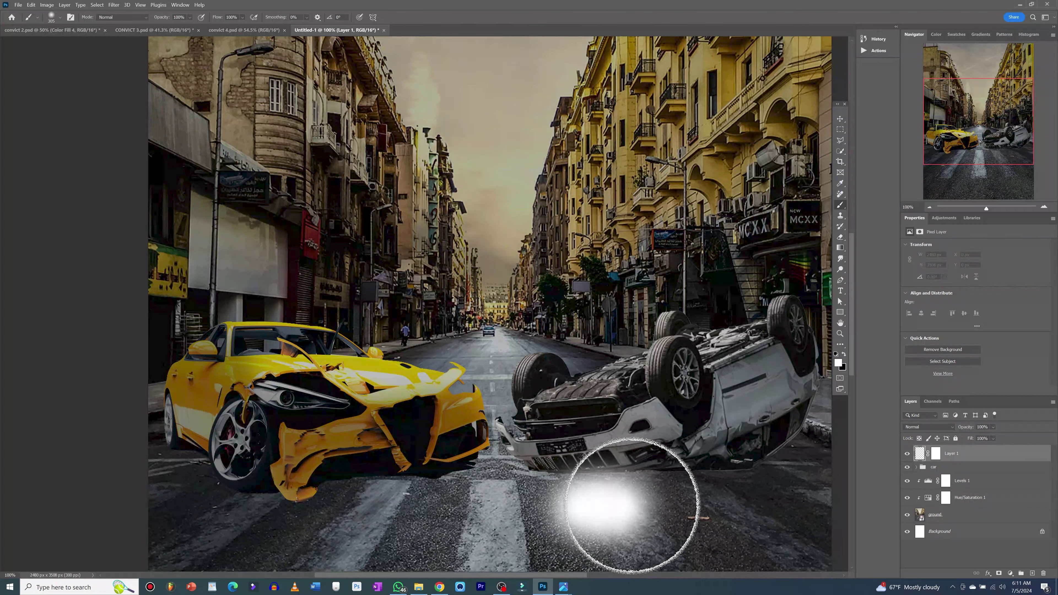
pyautogui.hotkey('ctrl', 'z')
pyautogui.click(835, 354)
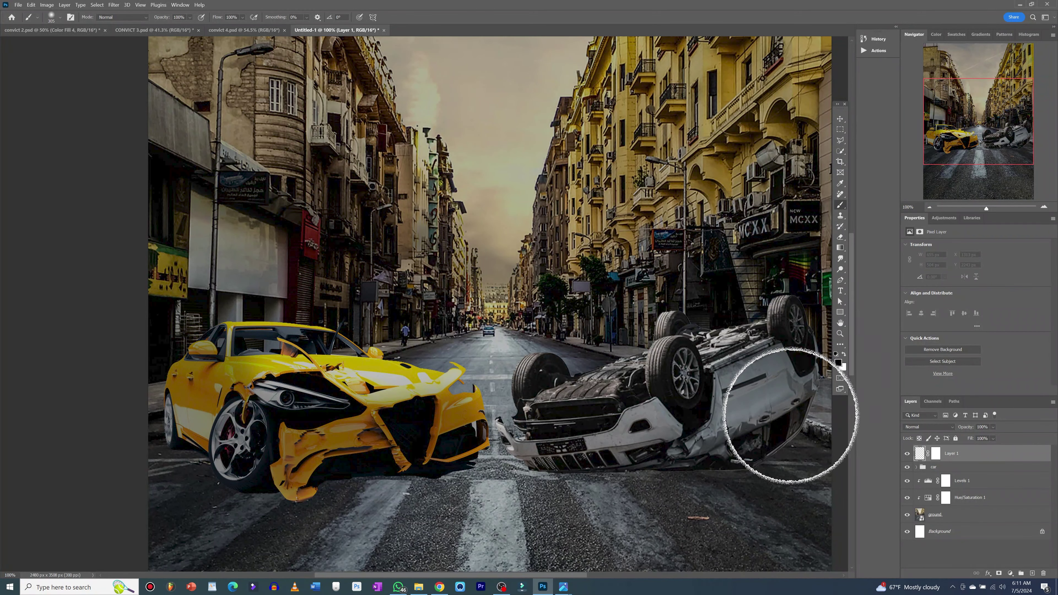
pyautogui.click(583, 513)
pyautogui.hotkey('ctrl', 'z')
# With a 30% opacity, 37% flow brush, shade the road under the overturned car
pyautogui.click(190, 17)
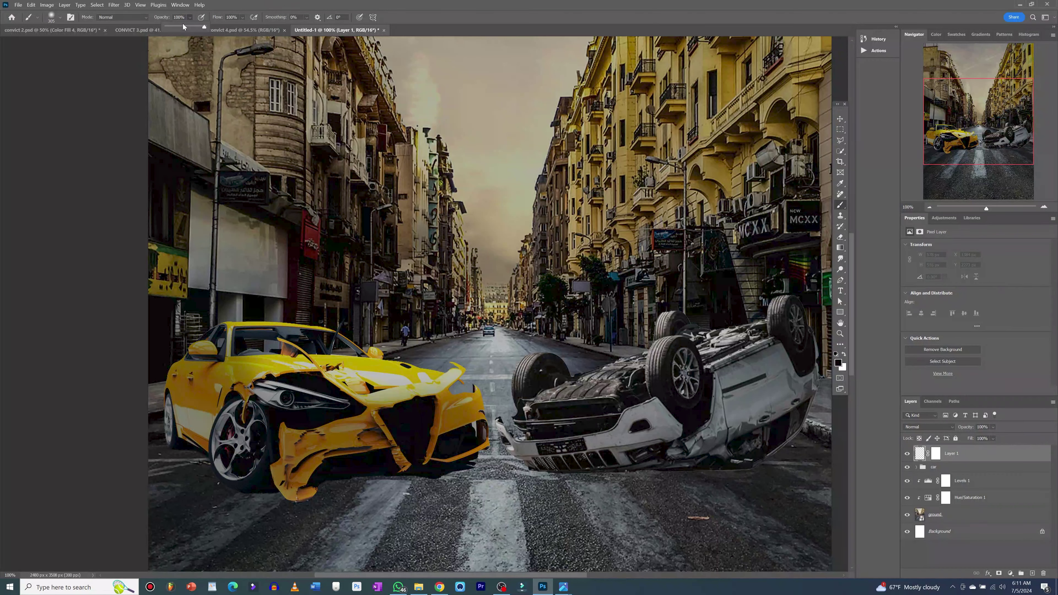
pyautogui.click(242, 17)
pyautogui.moveTo(259, 27); pyautogui.dragTo(231, 26)
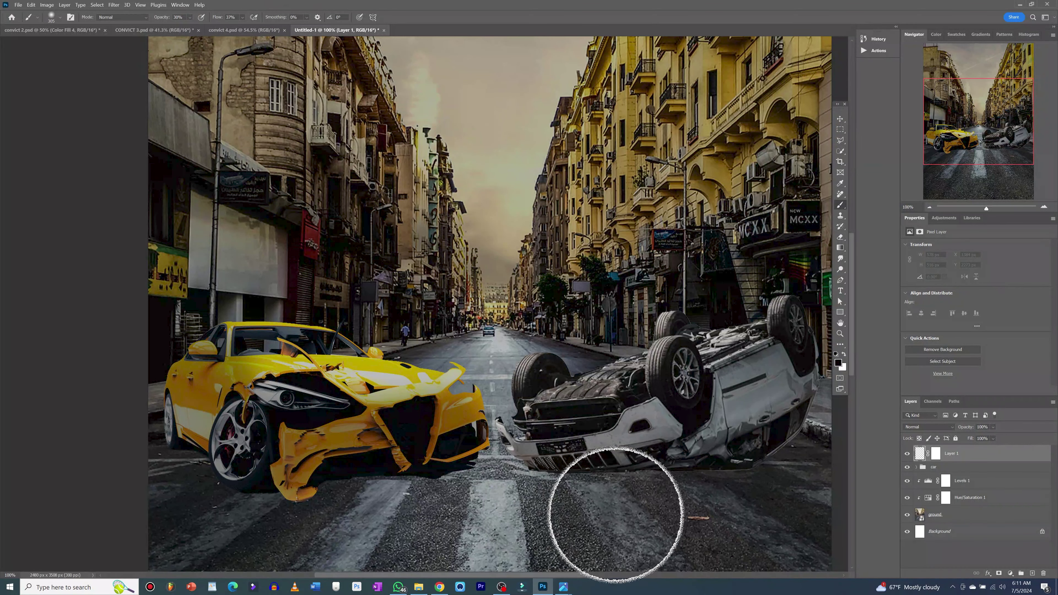
pyautogui.click(623, 515)
pyautogui.moveTo(767, 550); pyautogui.dragTo(534, 515)
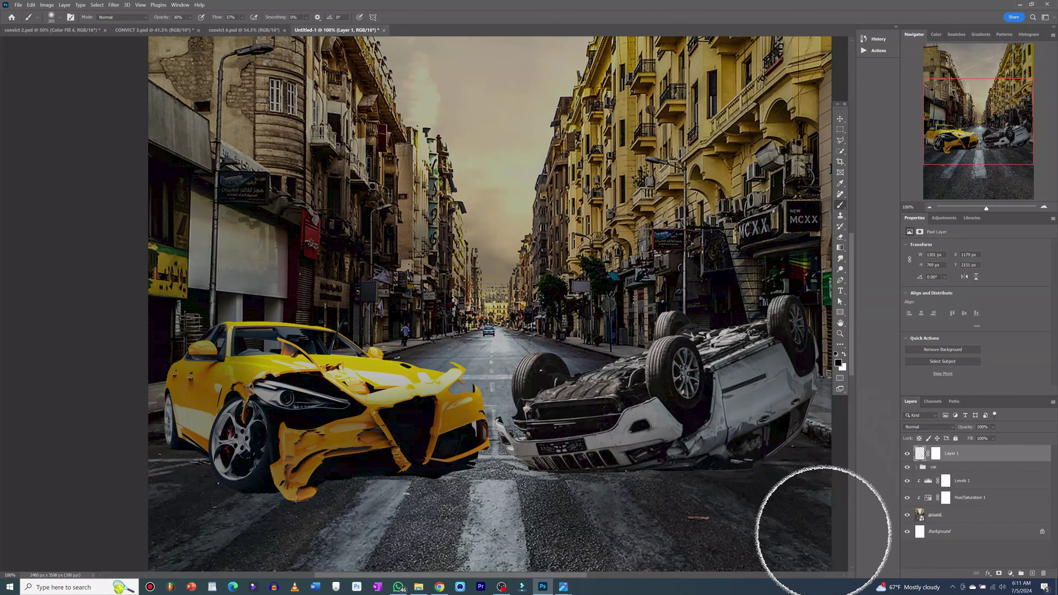
pyautogui.moveTo(536, 480); pyautogui.dragTo(588, 479)
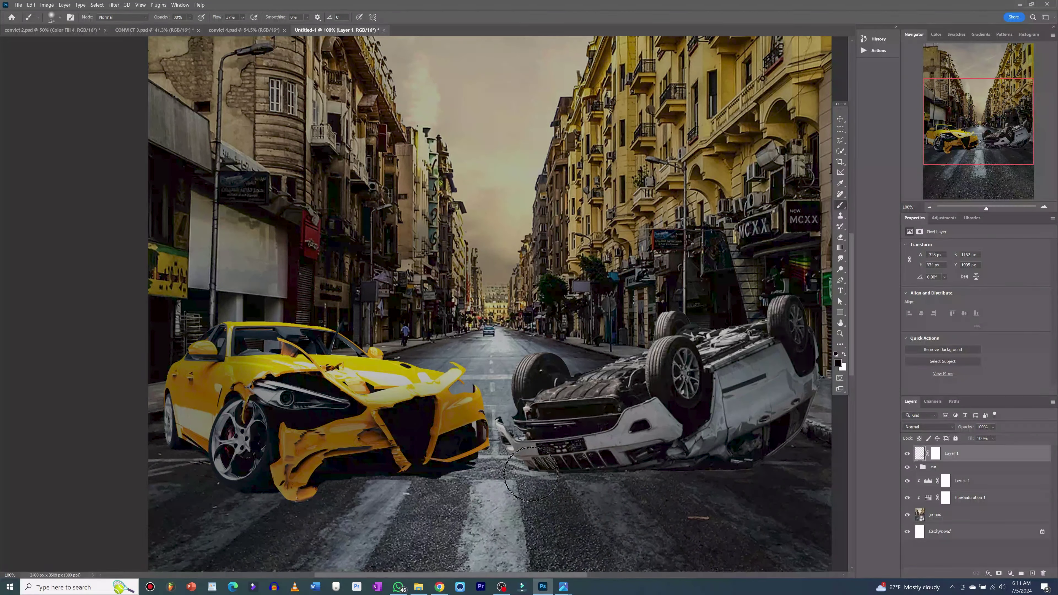
pyautogui.moveTo(764, 473); pyautogui.dragTo(764, 457)
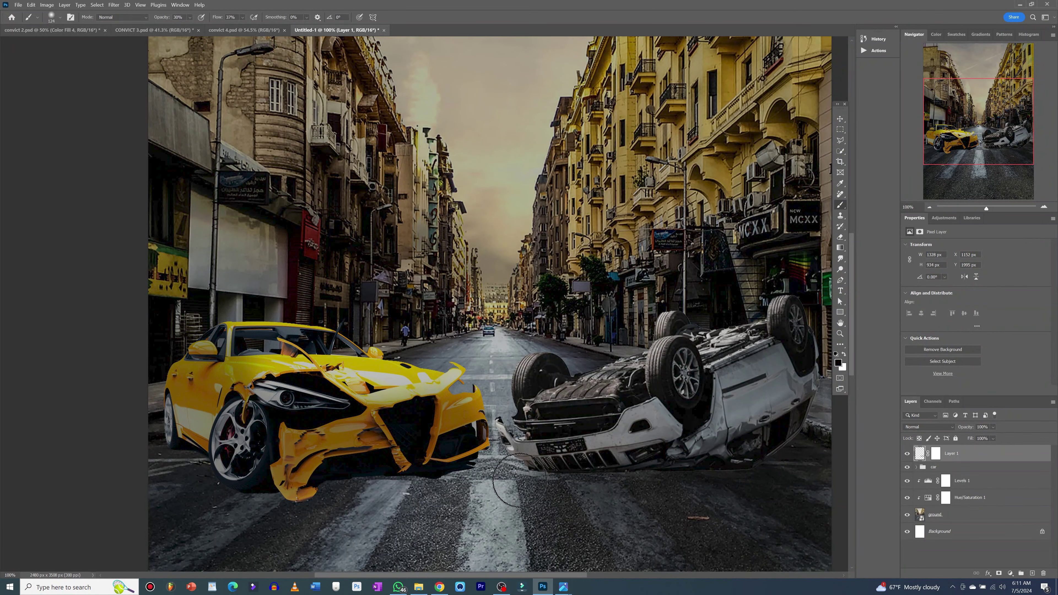
pyautogui.moveTo(520, 480)
pyautogui.mouseDown()
pyautogui.moveTo(782, 441)
pyautogui.moveTo(633, 482)
pyautogui.moveTo(794, 416)
pyautogui.moveTo(612, 484)
pyautogui.moveTo(725, 529)
pyautogui.mouseUp()
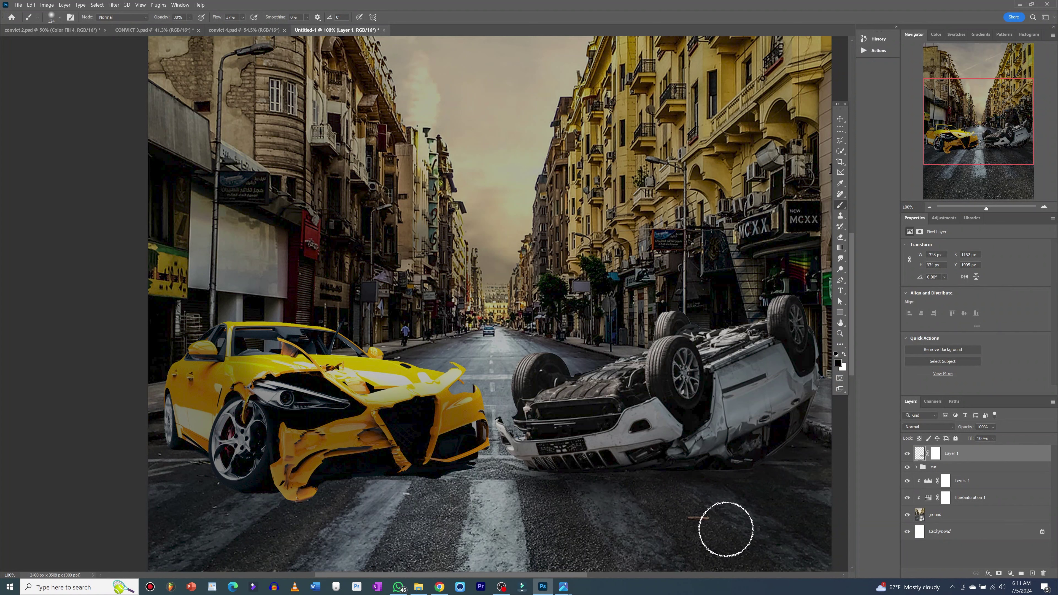
# Paint broad shadows under the yellow car and foreground road, then place the fire image
pyautogui.moveTo(373, 504)
pyautogui.mouseDown()
pyautogui.moveTo(340, 487)
pyautogui.moveTo(470, 466)
pyautogui.moveTo(293, 494)
pyautogui.moveTo(158, 449)
pyautogui.moveTo(225, 484)
pyautogui.moveTo(466, 489)
pyautogui.moveTo(314, 483)
pyautogui.moveTo(378, 484)
pyautogui.moveTo(409, 473)
pyautogui.mouseUp()
pyautogui.press(']')
pyautogui.press(']')
pyautogui.press(']')
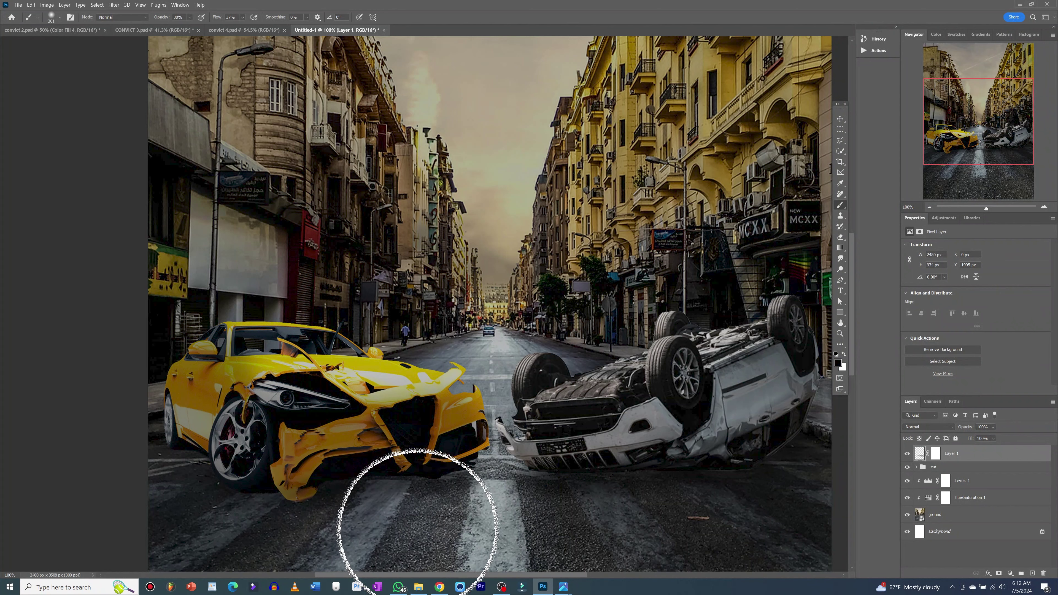
pyautogui.moveTo(417, 529)
pyautogui.mouseDown()
pyautogui.moveTo(154, 445)
pyautogui.moveTo(224, 543)
pyautogui.moveTo(455, 505)
pyautogui.mouseUp()
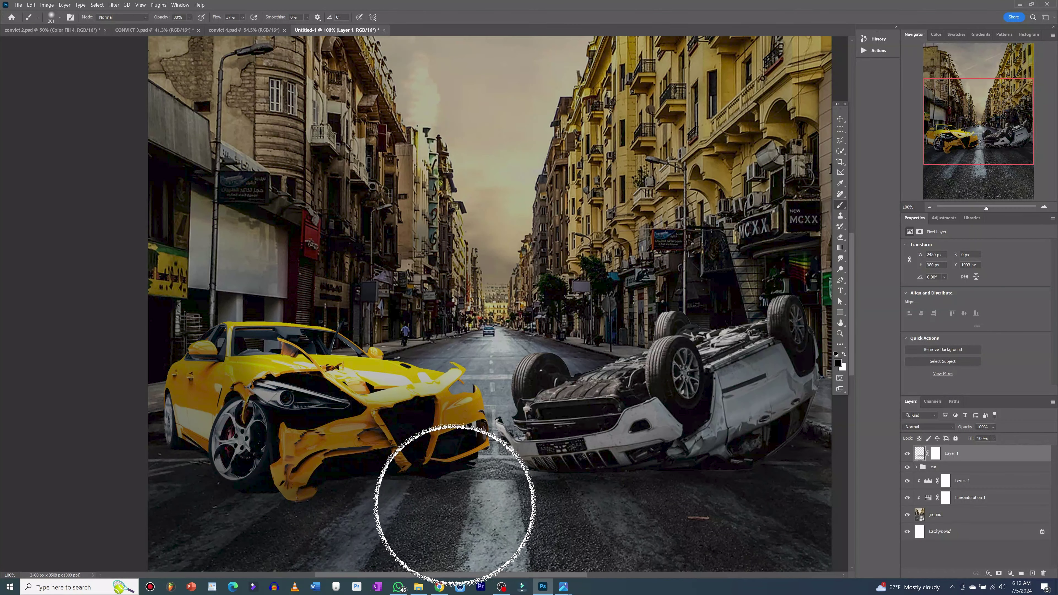
pyautogui.scroll(-3, 338, 524)
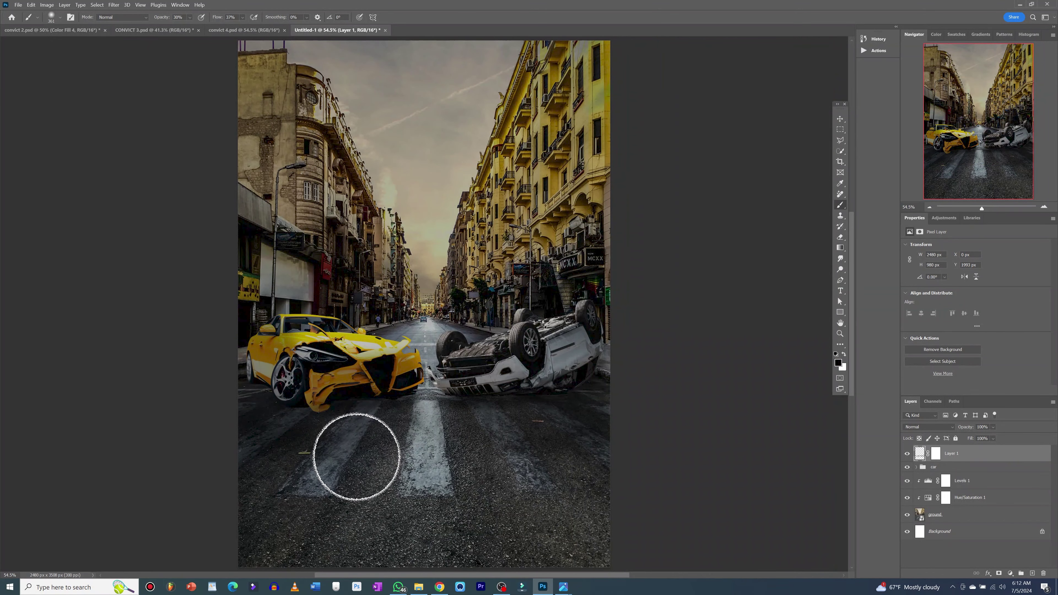
pyautogui.moveTo(356, 457)
pyautogui.mouseDown()
pyautogui.moveTo(283, 496)
pyautogui.moveTo(416, 454)
pyautogui.moveTo(545, 458)
pyautogui.moveTo(485, 434)
pyautogui.mouseUp()
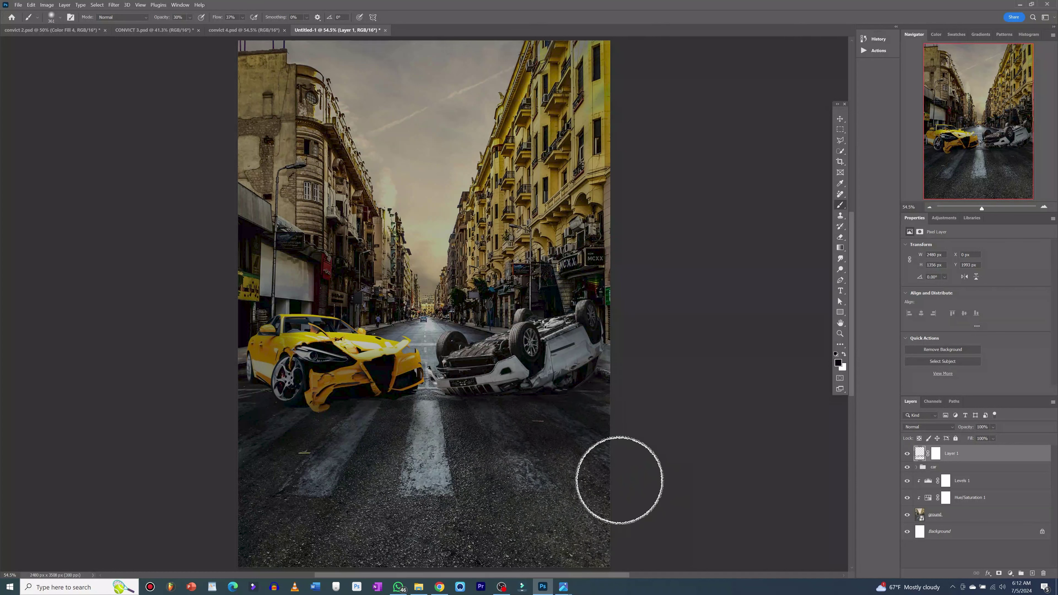
pyautogui.moveTo(505, 441); pyautogui.dragTo(570, 419)
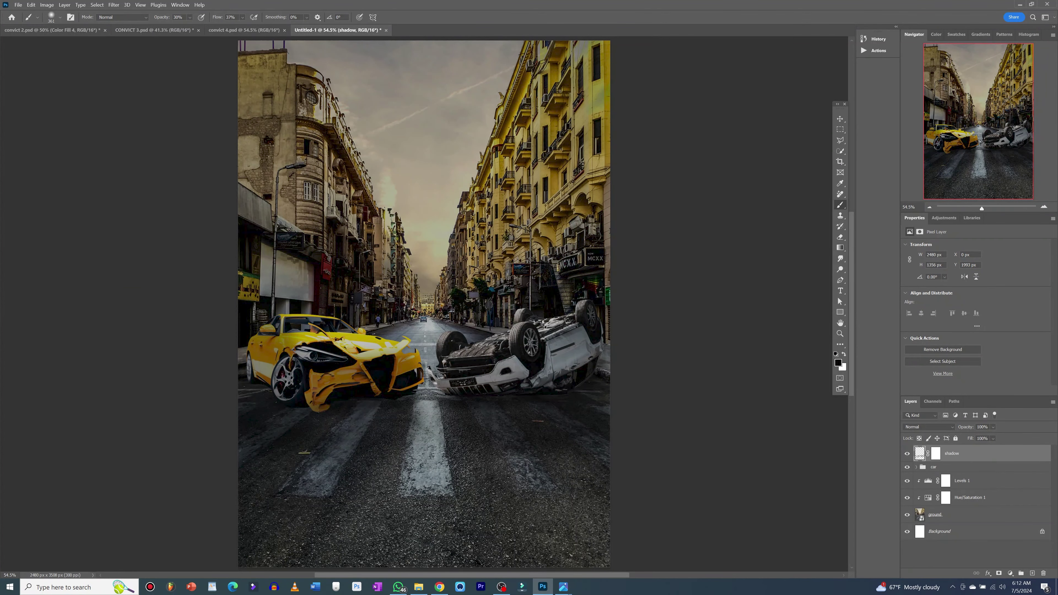
pyautogui.moveTo(541, 584); pyautogui.dragTo(513, 355)
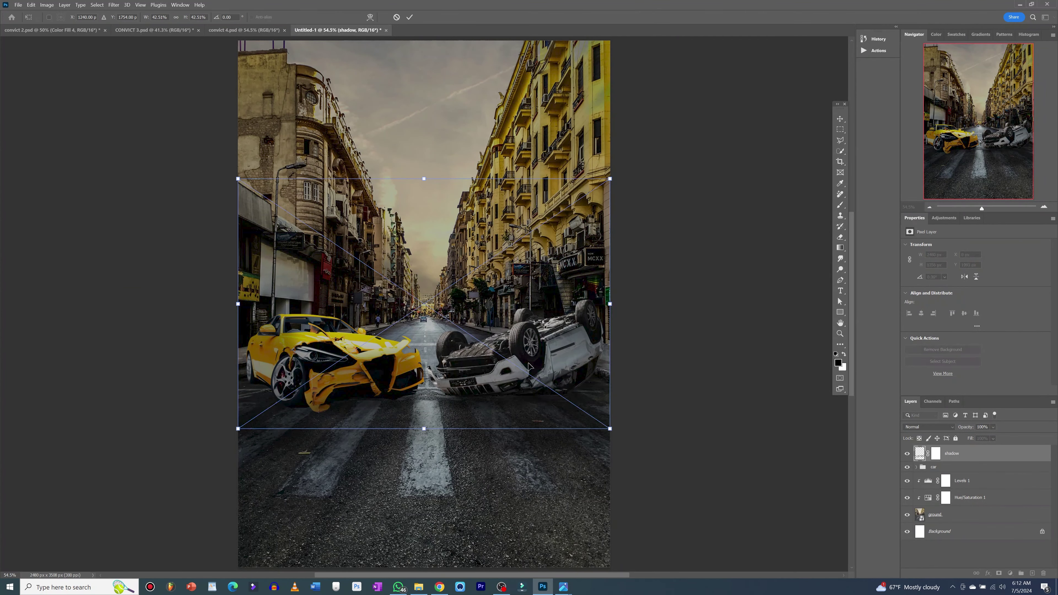
# Commit the fire image, set its blend mode to Lighten and name it fire
pyautogui.click(410, 17)
pyautogui.click(929, 427)
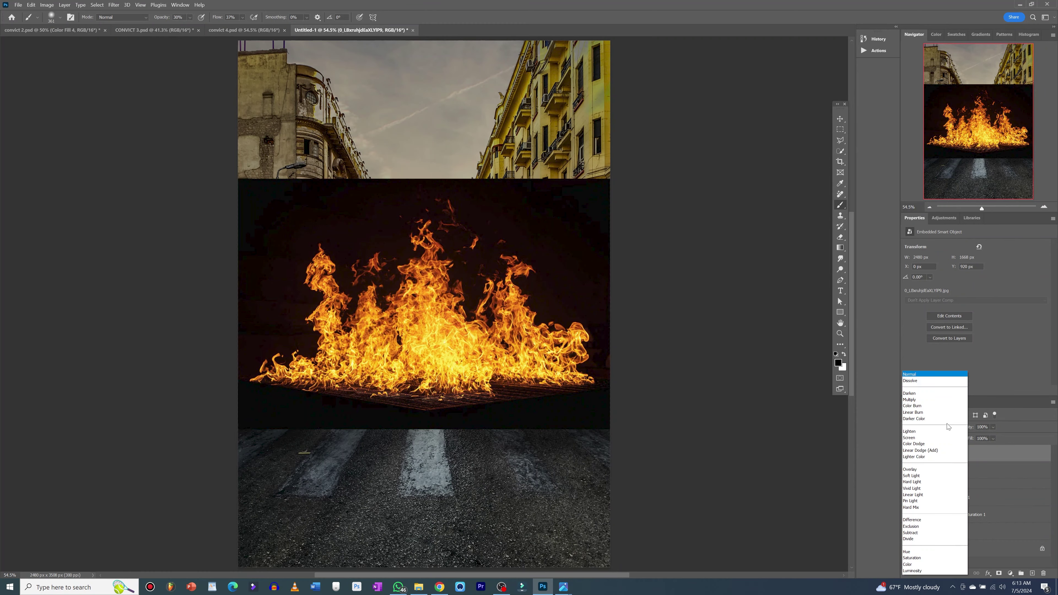
pyautogui.click(931, 432)
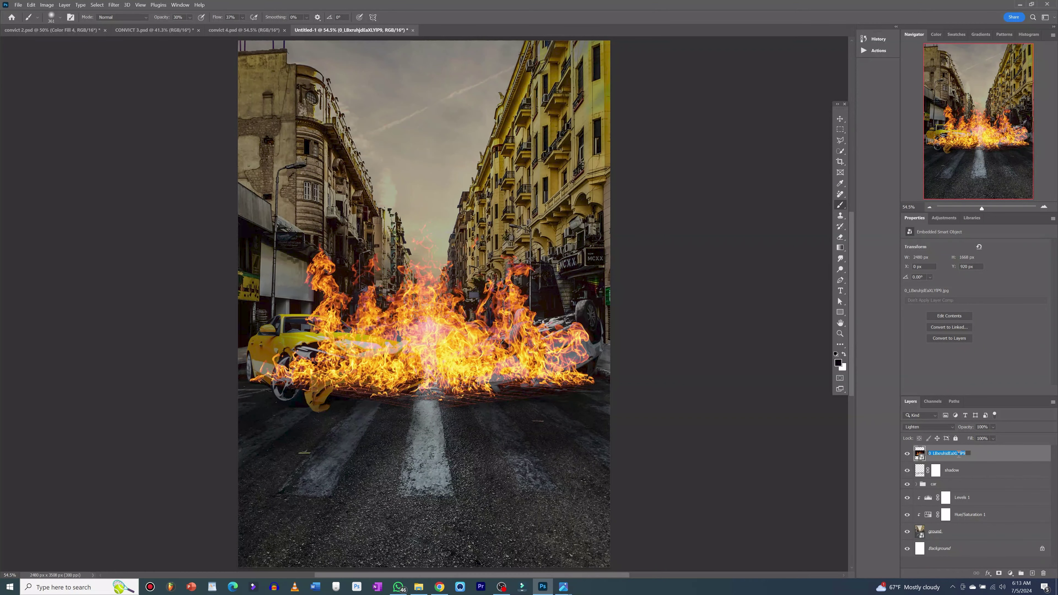
pyautogui.write('fire')
pyautogui.press('Return')
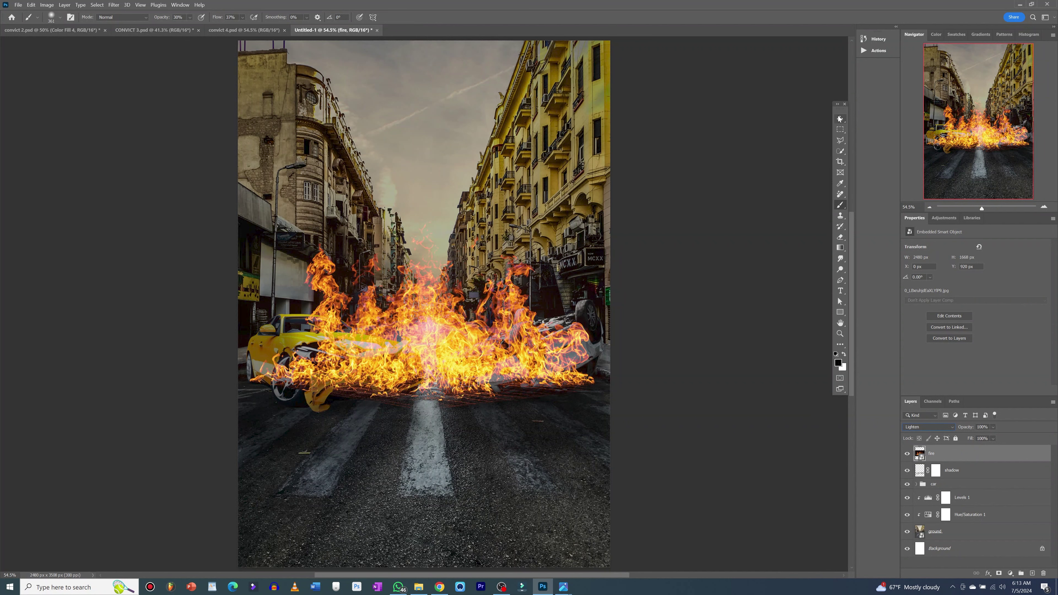
# Shrink the fire to about 22% and rotate it over the tilted overturned car
pyautogui.click(840, 119)
pyautogui.moveTo(608, 179); pyautogui.dragTo(432, 299)
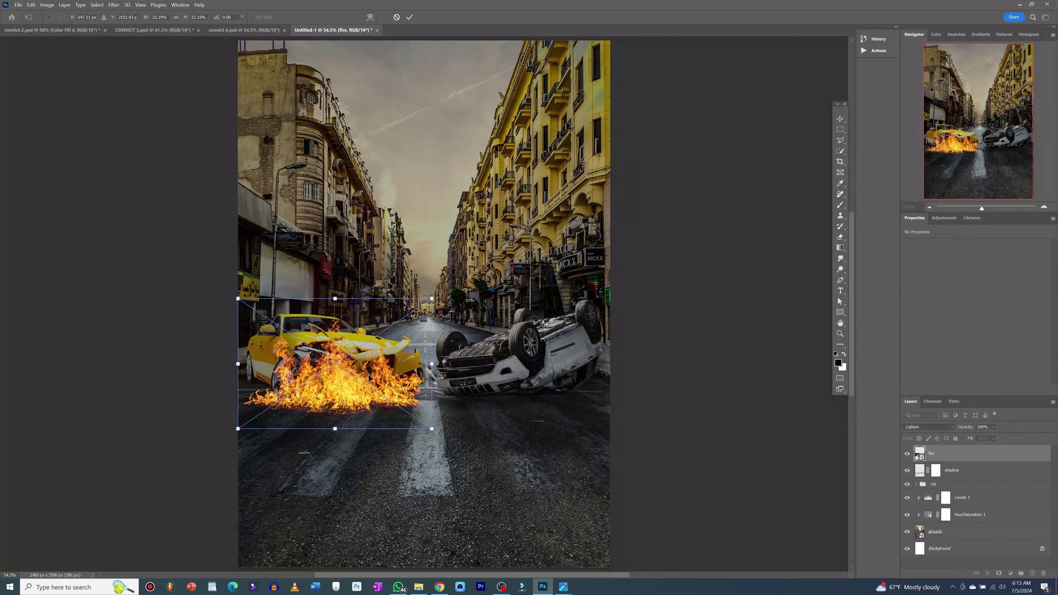
pyautogui.moveTo(333, 362); pyautogui.dragTo(473, 291)
pyautogui.moveTo(575, 371); pyautogui.dragTo(603, 298)
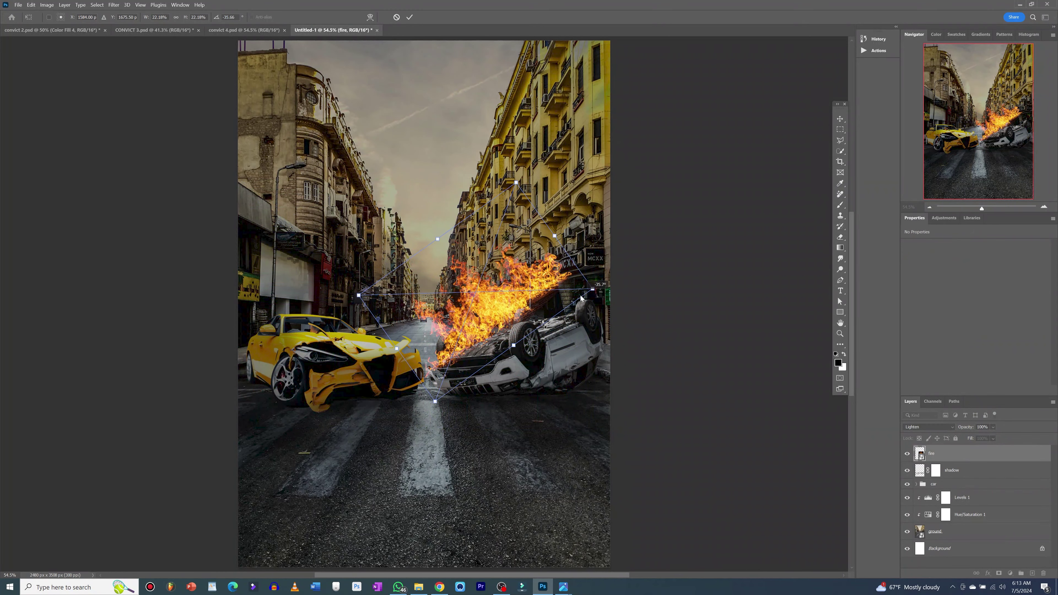
pyautogui.moveTo(508, 287)
pyautogui.mouseDown()
pyautogui.moveTo(535, 321)
pyautogui.moveTo(542, 316)
pyautogui.mouseUp()
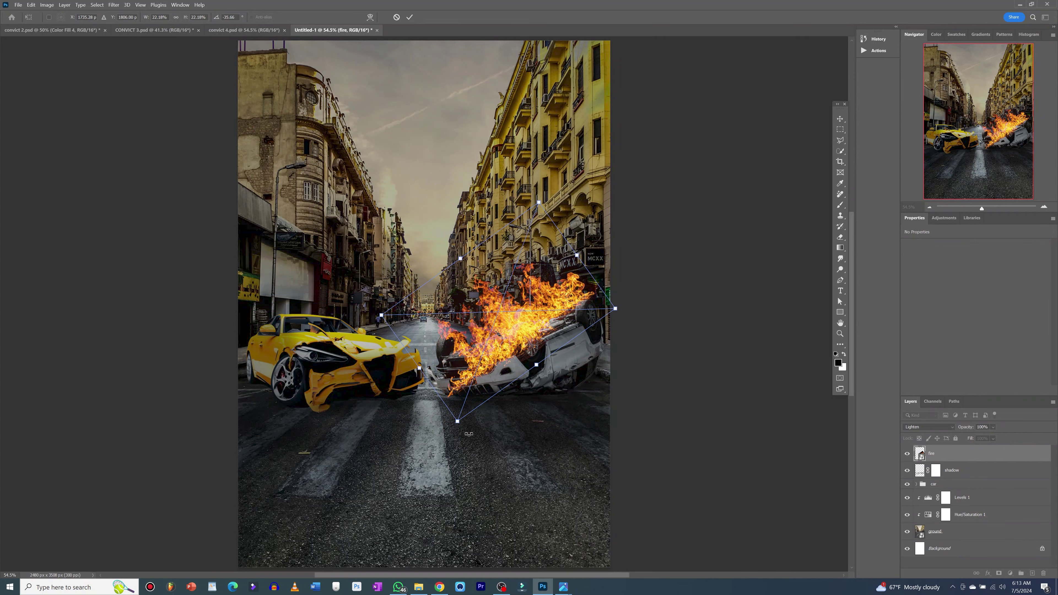
pyautogui.moveTo(459, 431); pyautogui.dragTo(451, 418)
pyautogui.moveTo(526, 345); pyautogui.dragTo(522, 343)
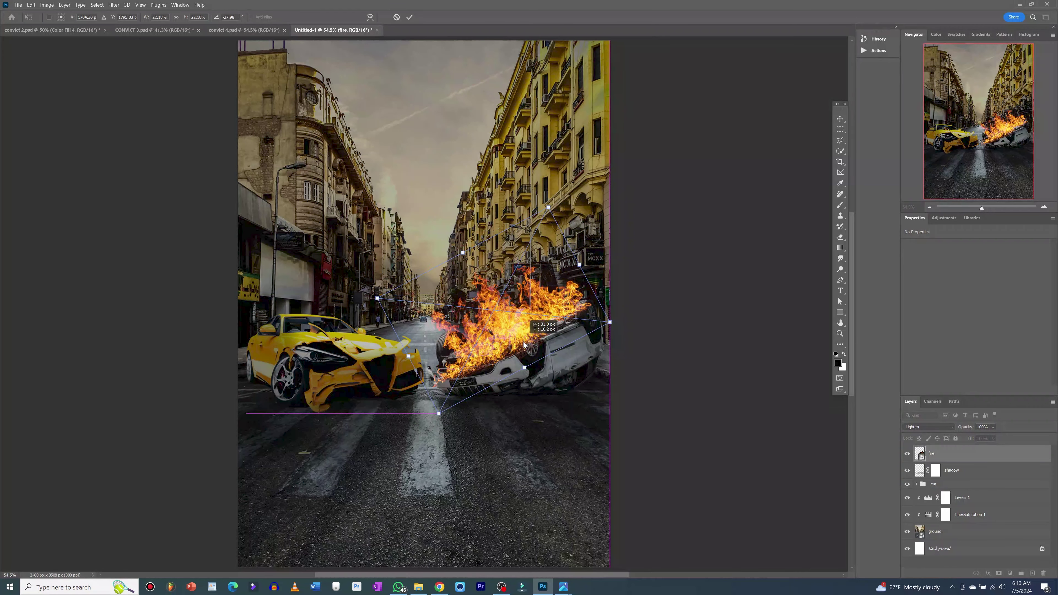
pyautogui.press('Return')
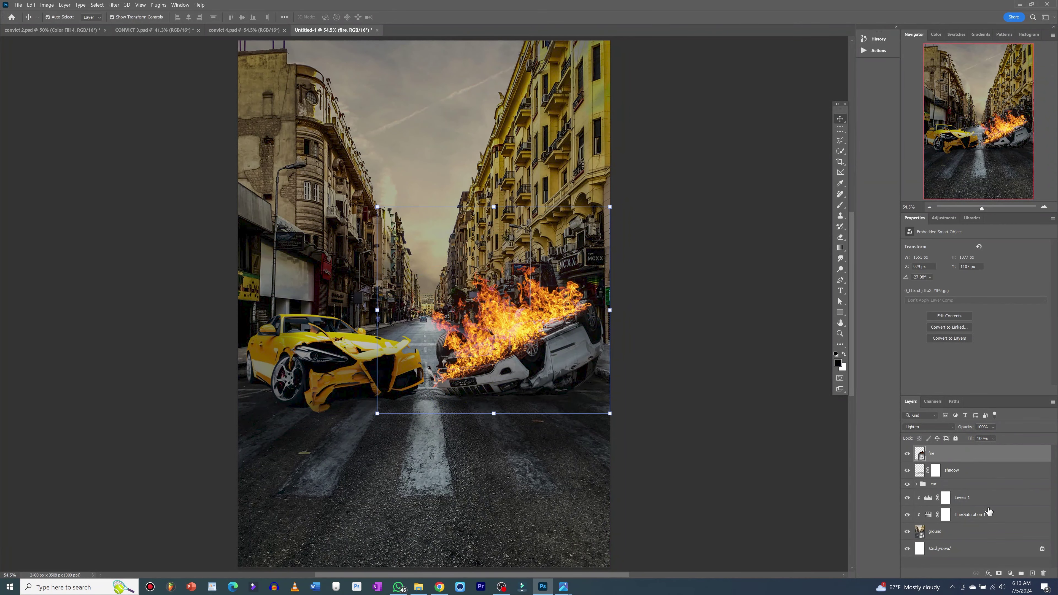
# Mask the fire layer with a full-opacity black brush to hide flames over the front bumper
pyautogui.click(1000, 574)
pyautogui.press('b')
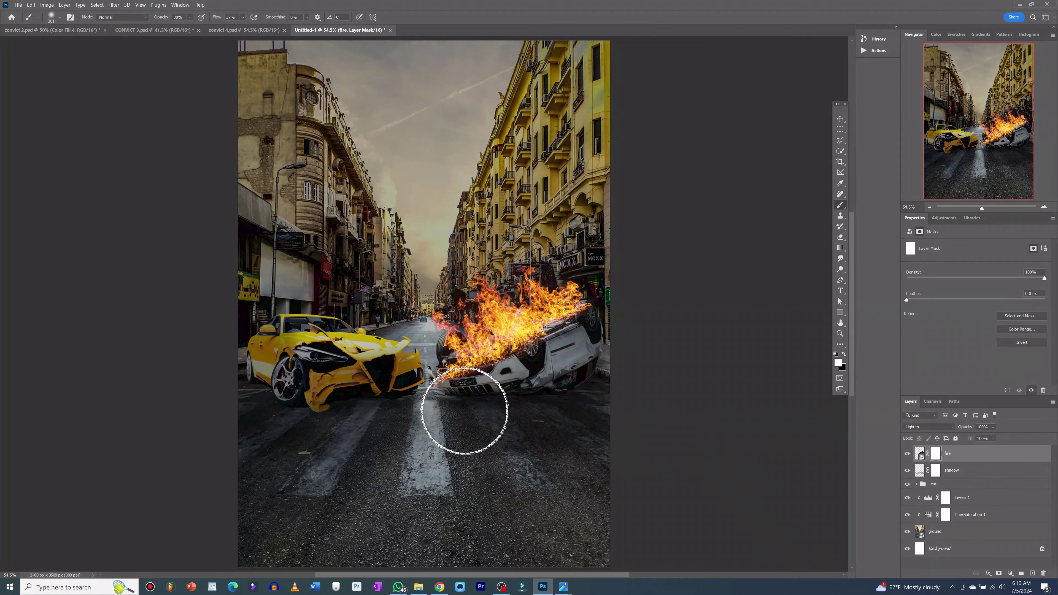
pyautogui.press('0')
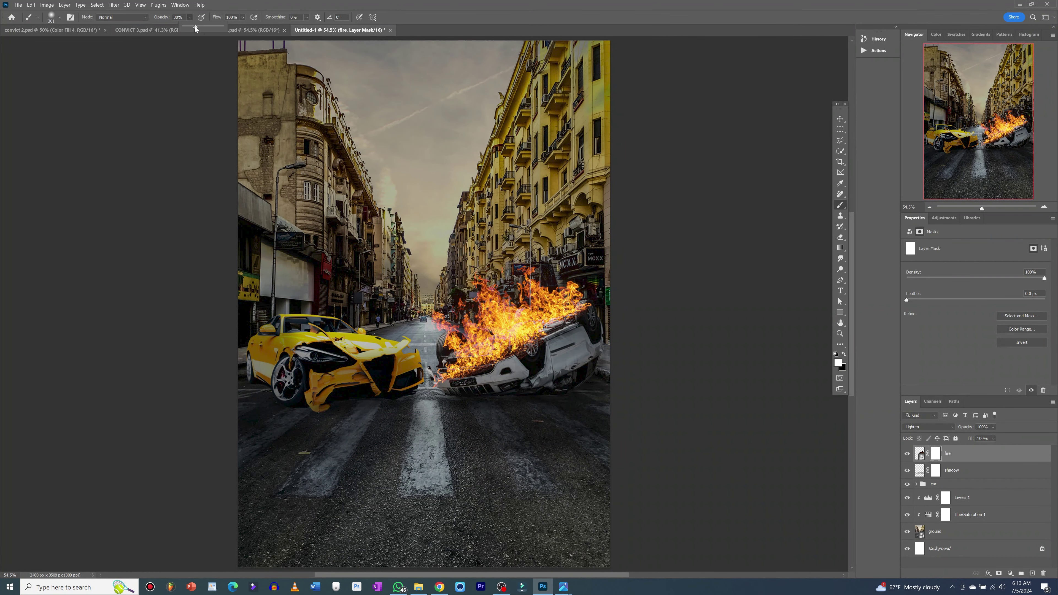
pyautogui.press('[')
pyautogui.press('[')
pyautogui.press('[')
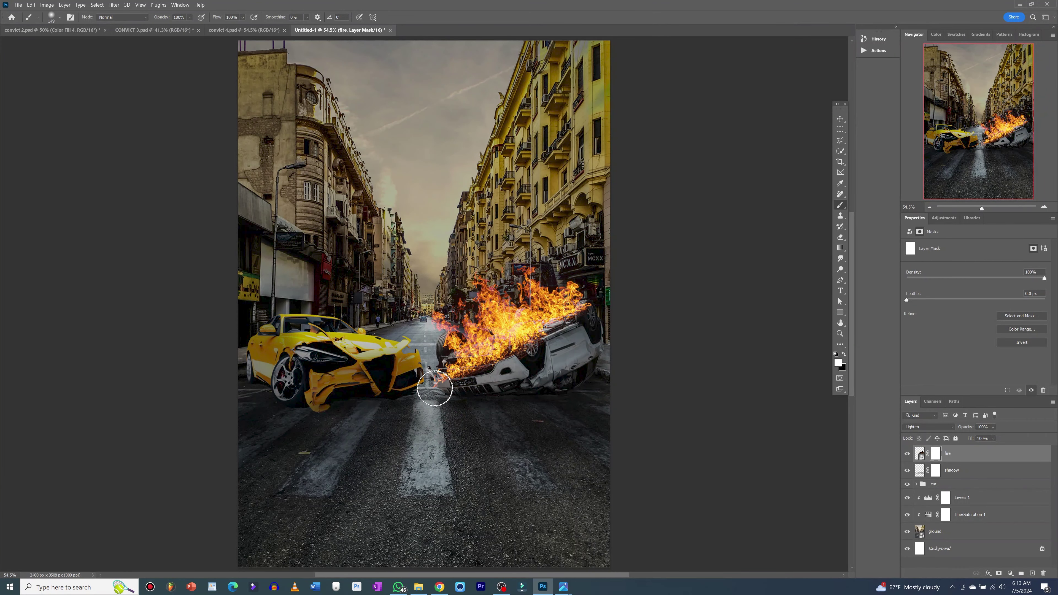
pyautogui.moveTo(455, 381); pyautogui.dragTo(523, 360)
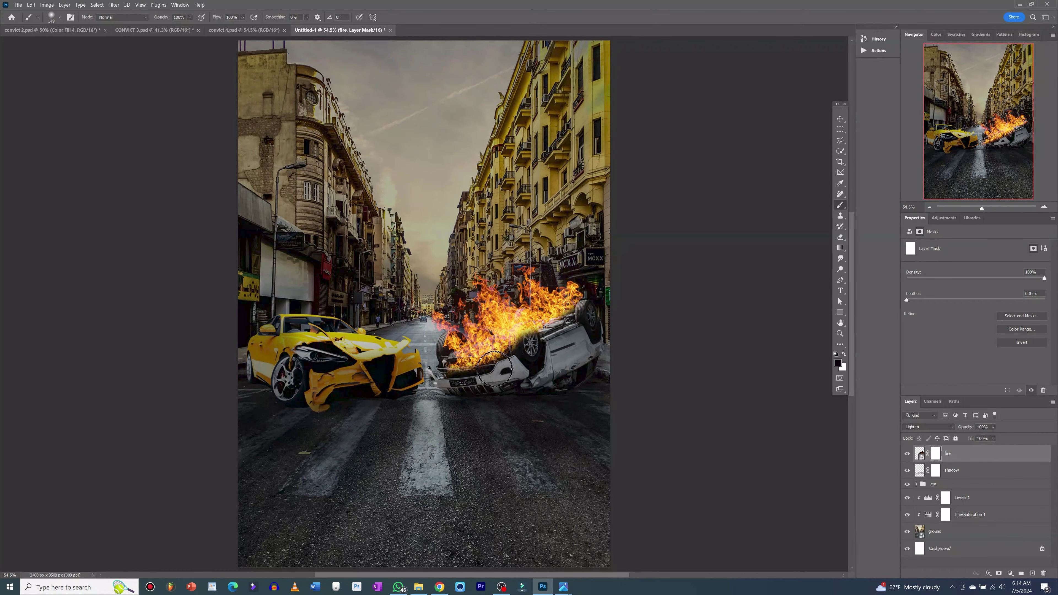
pyautogui.hotkey('ctrl', 'z')
pyautogui.moveTo(437, 382); pyautogui.dragTo(529, 357)
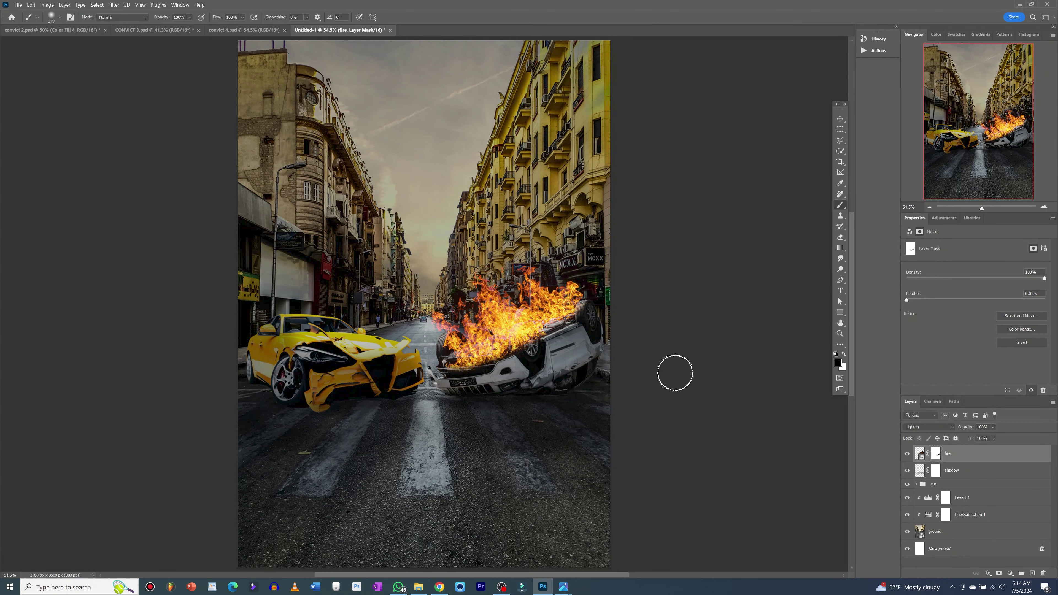
pyautogui.press('v')
pyautogui.click(978, 462)
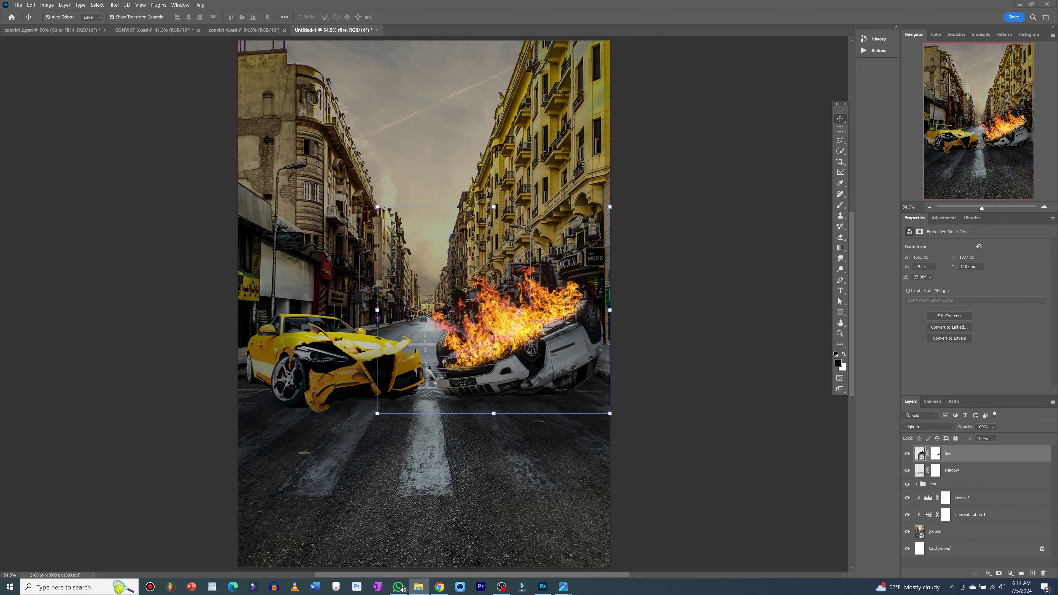
# Place the fire_spark image in Lighter Color mode, scaled over the burning car, named spark
pyautogui.moveTo(117, 235); pyautogui.dragTo(515, 264)
pyautogui.press('Return')
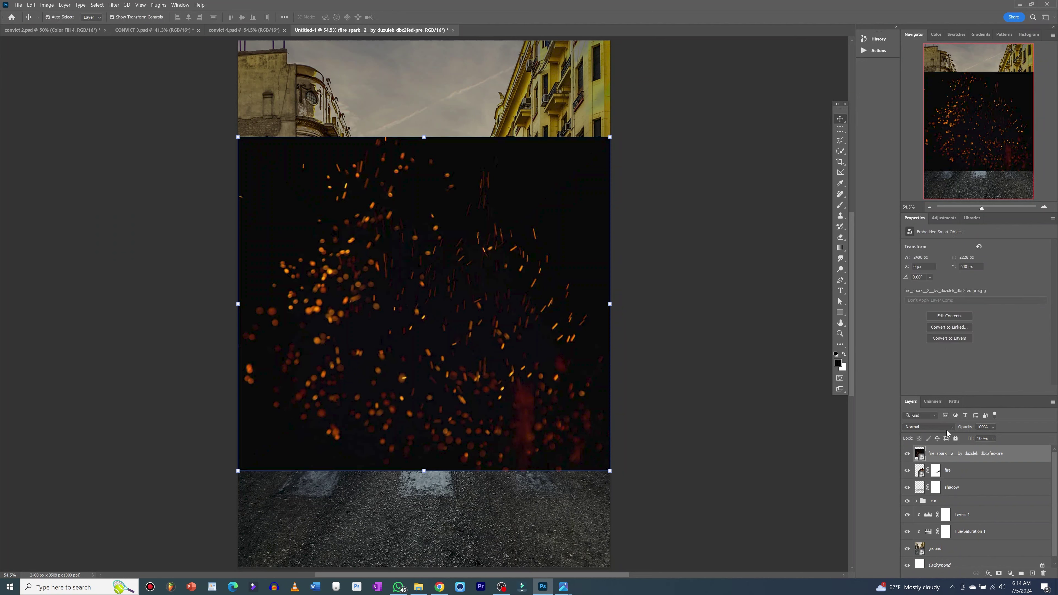
pyautogui.click(942, 427)
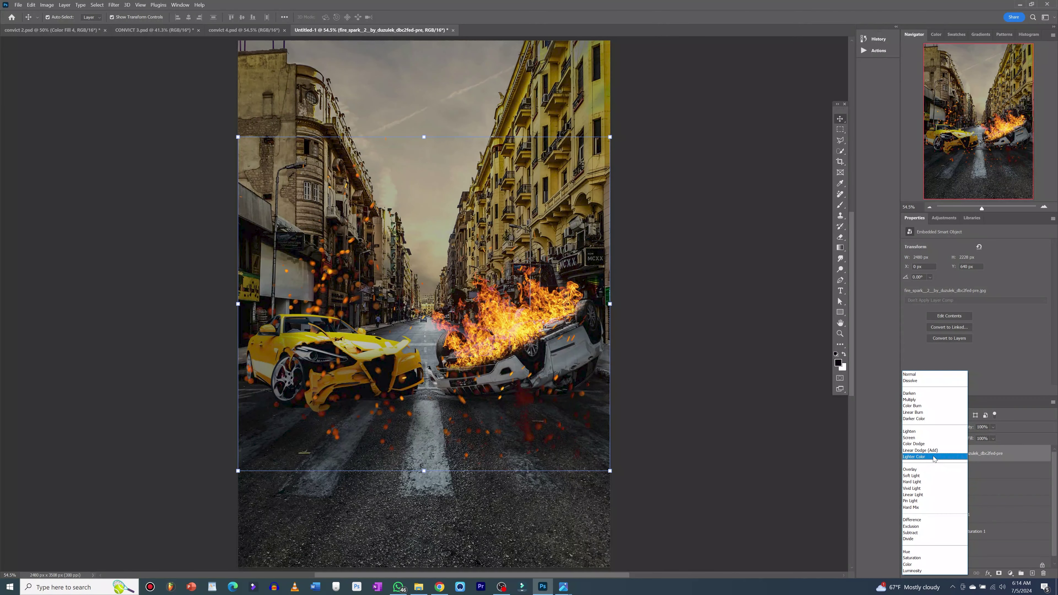
pyautogui.click(933, 458)
pyautogui.hotkey('ctrl', 't')
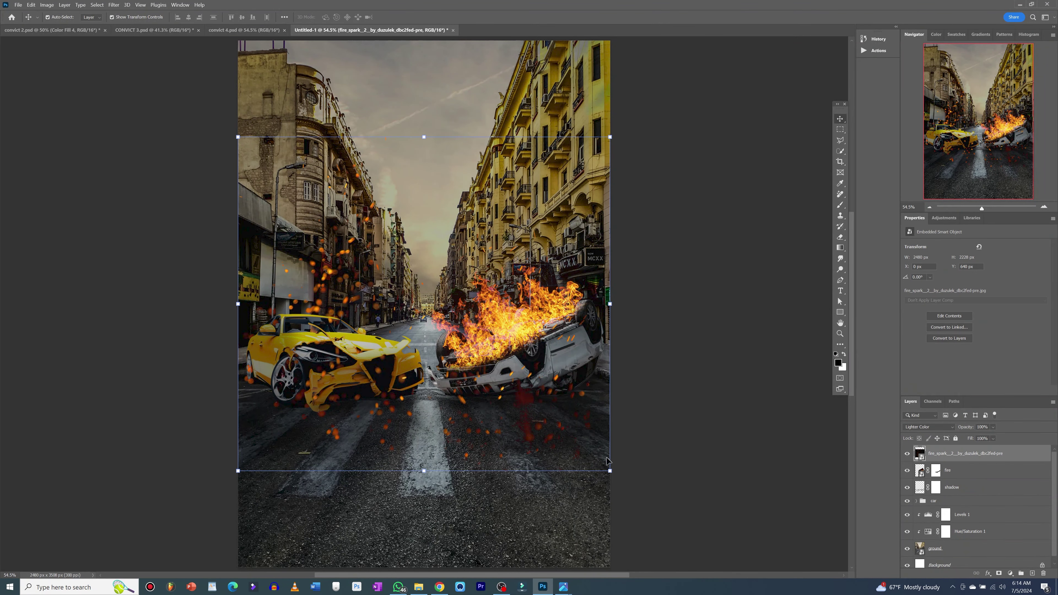
pyautogui.moveTo(610, 471); pyautogui.dragTo(434, 313)
pyautogui.moveTo(356, 270); pyautogui.dragTo(507, 315)
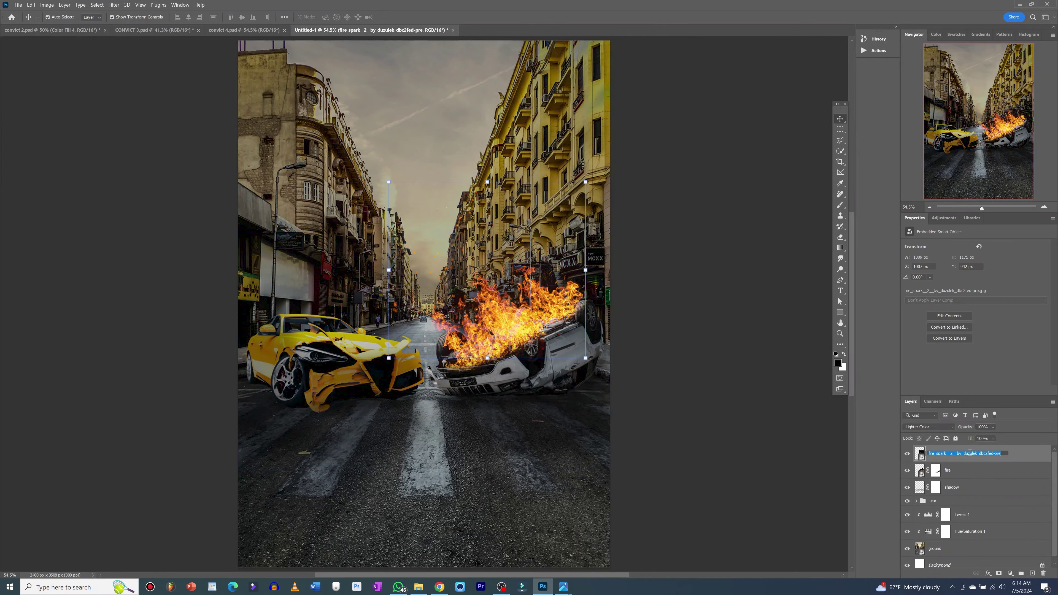
pyautogui.click(943, 453)
pyautogui.write('spark')
pyautogui.press('Return')
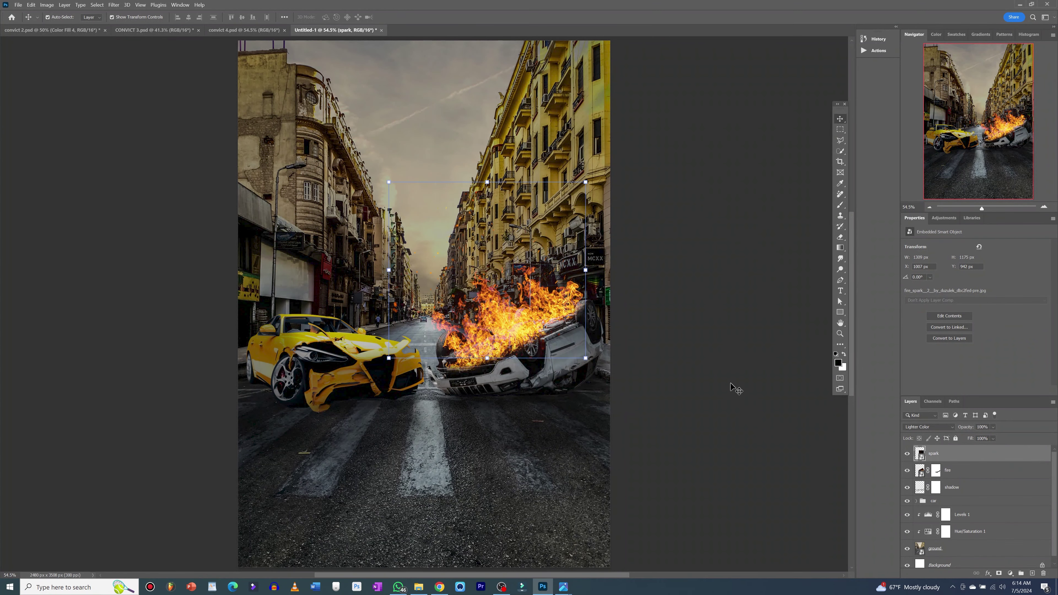
pyautogui.click(735, 389)
pyautogui.click(950, 457)
# Add an orange Colorize Hue/Saturation adjustment above Levels 1
pyautogui.click(598, 475)
pyautogui.click(998, 515)
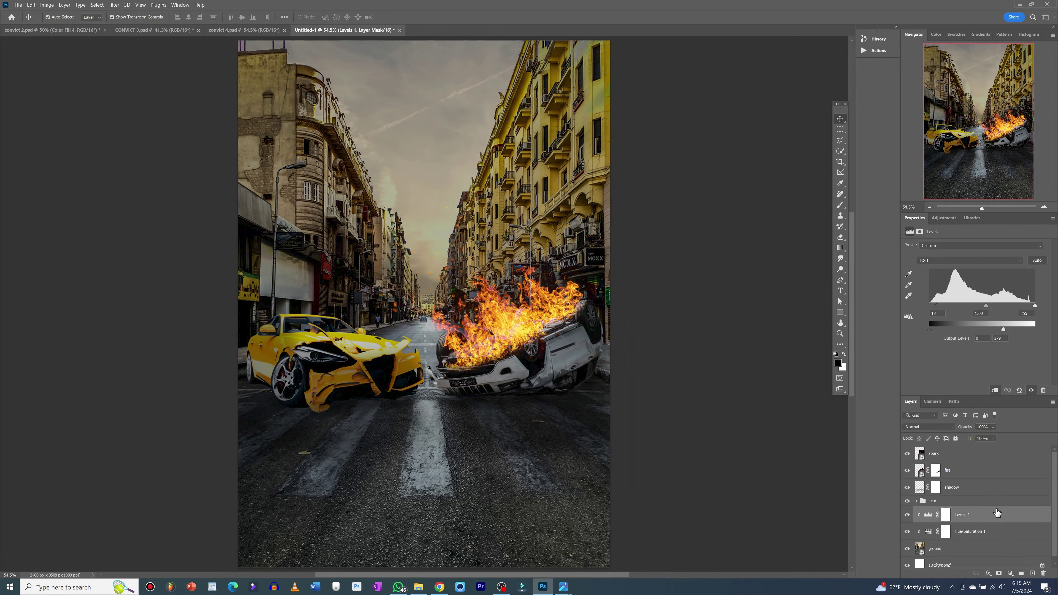
pyautogui.click(953, 219)
pyautogui.click(939, 292)
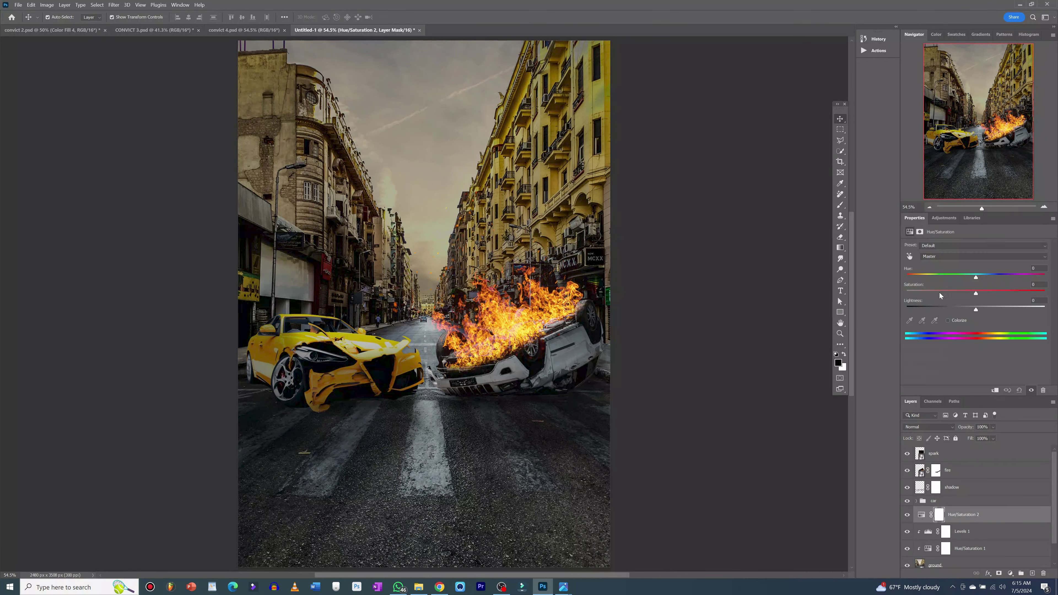
pyautogui.click(948, 321)
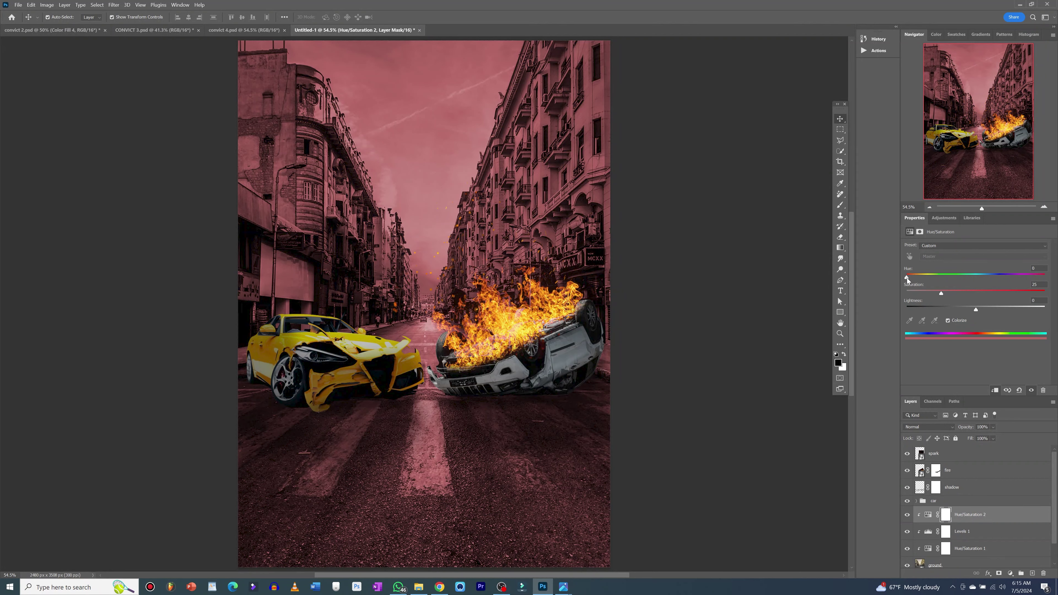
pyautogui.moveTo(912, 278); pyautogui.dragTo(914, 278)
pyautogui.moveTo(972, 291); pyautogui.dragTo(983, 291)
pyautogui.moveTo(912, 278); pyautogui.dragTo(918, 278)
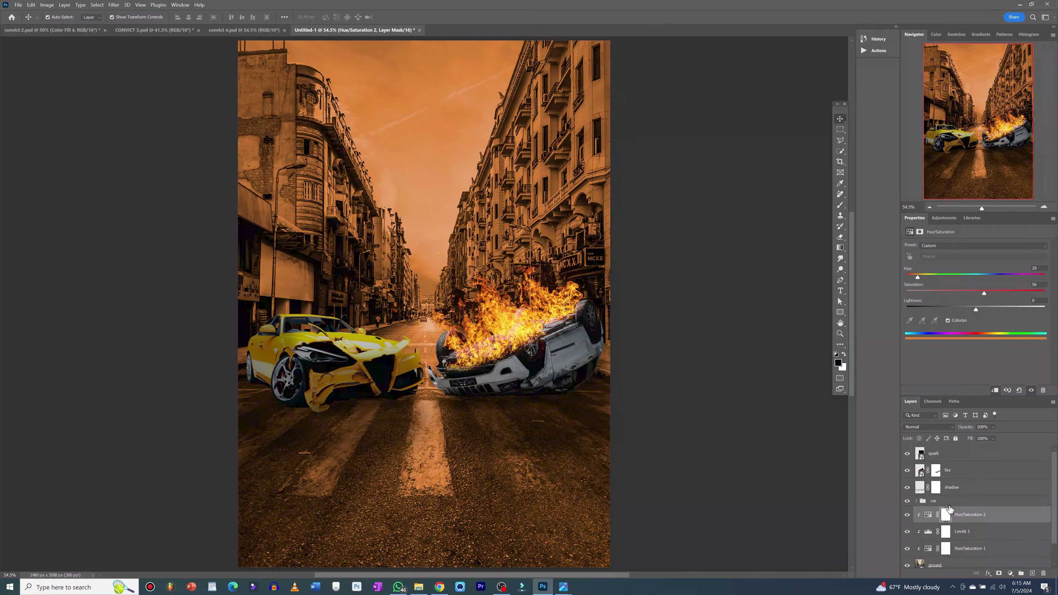
# Invert its mask and paint white with a 628 px brush on the road right of the stripe
pyautogui.click(946, 514)
pyautogui.hotkey('ctrl', 'i')
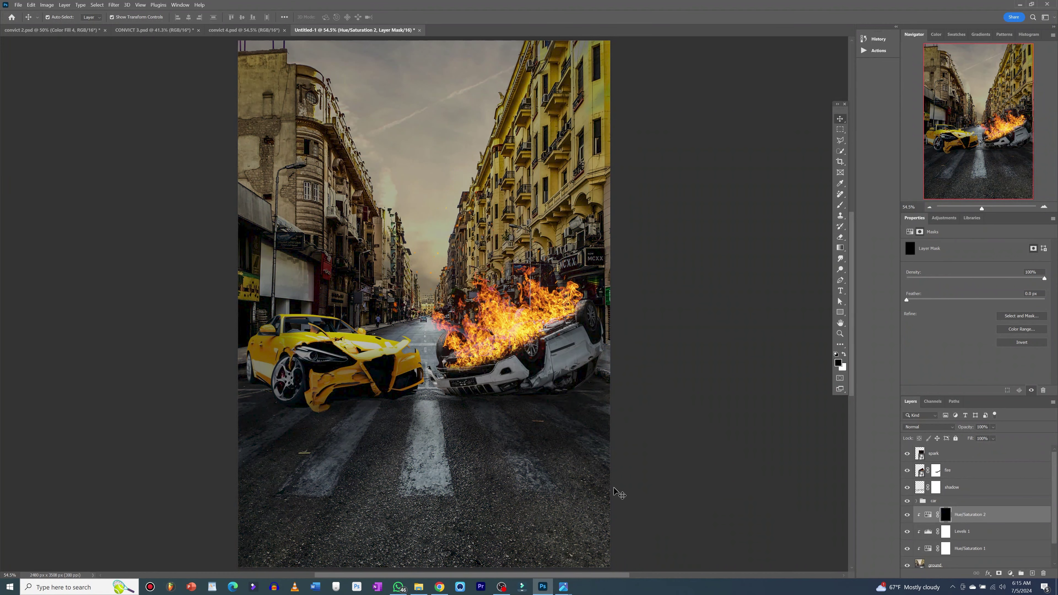
pyautogui.press('b')
pyautogui.moveTo(524, 451); pyautogui.dragTo(584, 452)
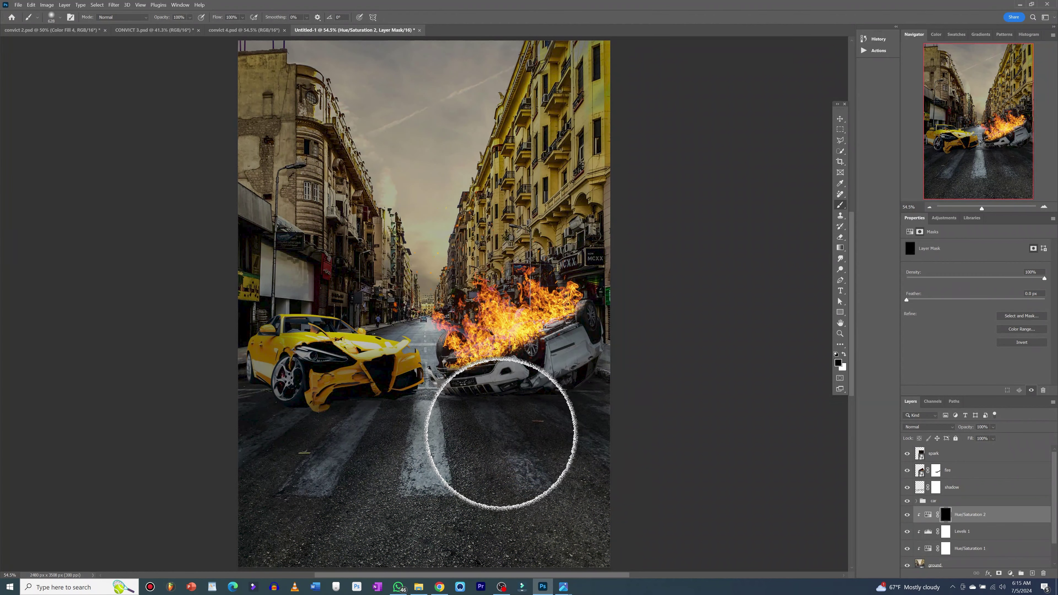
pyautogui.press('x')
pyautogui.moveTo(522, 418); pyautogui.dragTo(590, 383)
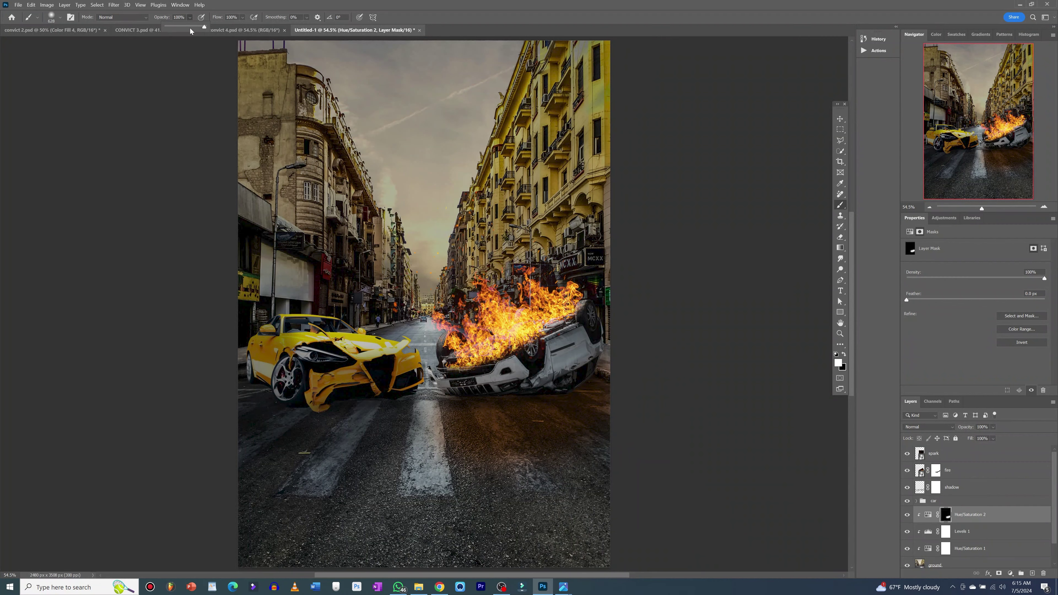
pyautogui.click(190, 29)
pyautogui.moveTo(484, 473); pyautogui.dragTo(574, 438)
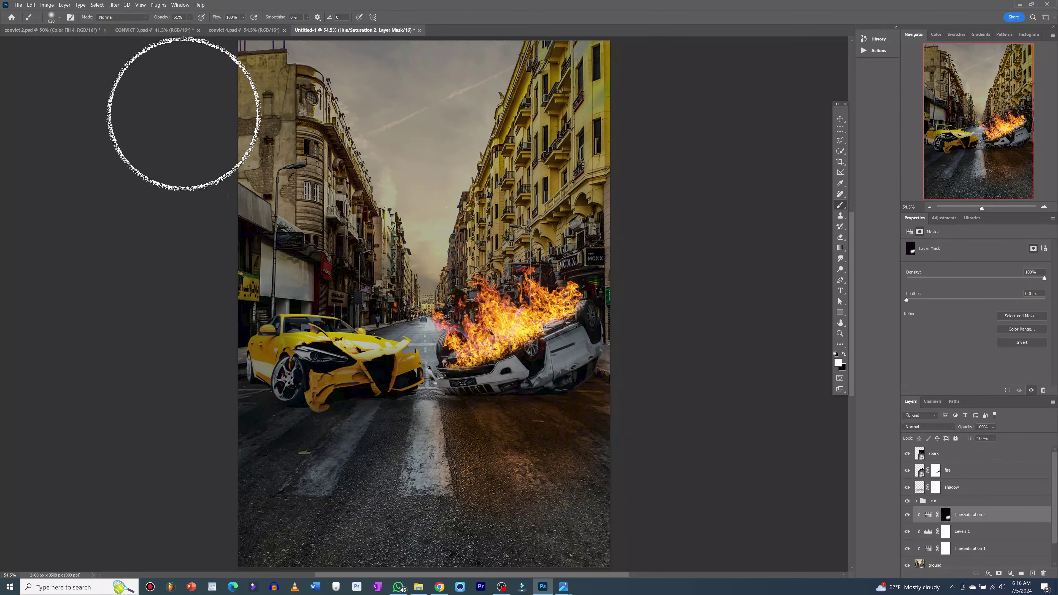
# At 26% opacity, paint the glow onto the right-hand buildings, left storefronts and yellow car's front
pyautogui.moveTo(186, 29); pyautogui.dragTo(187, 28)
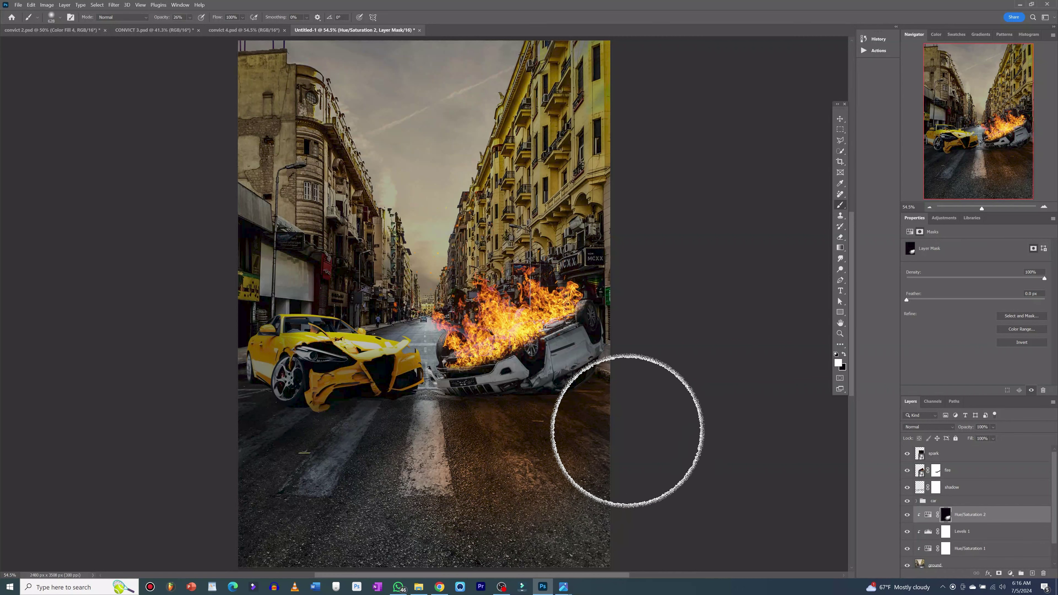
pyautogui.moveTo(232, 27); pyautogui.dragTo(228, 28)
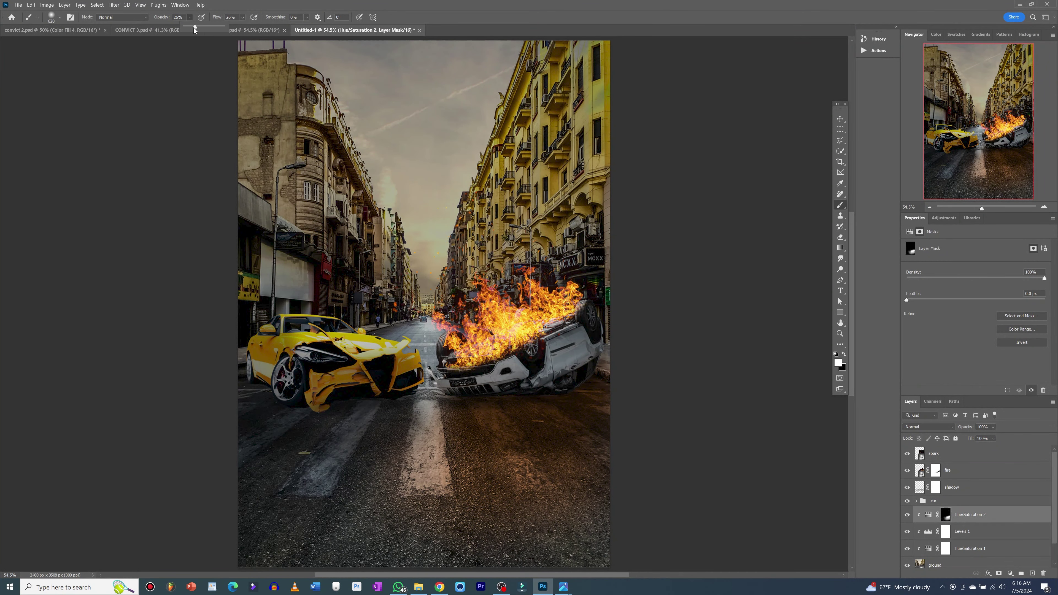
pyautogui.moveTo(247, 28); pyautogui.dragTo(278, 28)
pyautogui.moveTo(583, 238); pyautogui.dragTo(575, 244)
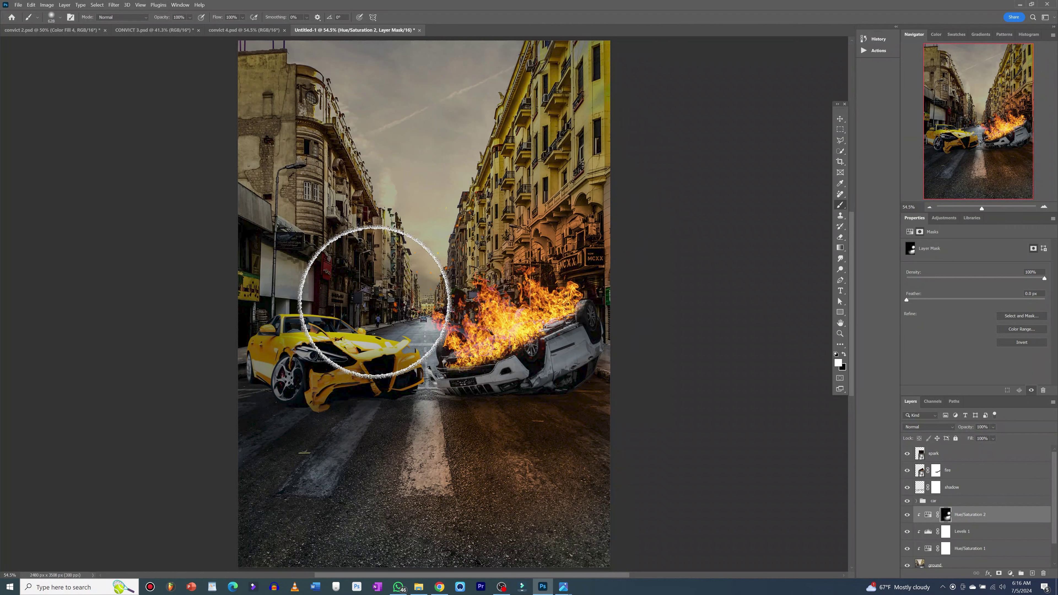
pyautogui.keyDown('alt'); pyautogui.rightClick(265, 290); pyautogui.keyUp('alt')
pyautogui.moveTo(260, 283)
pyautogui.mouseDown()
pyautogui.moveTo(304, 288)
pyautogui.moveTo(271, 300)
pyautogui.mouseUp()
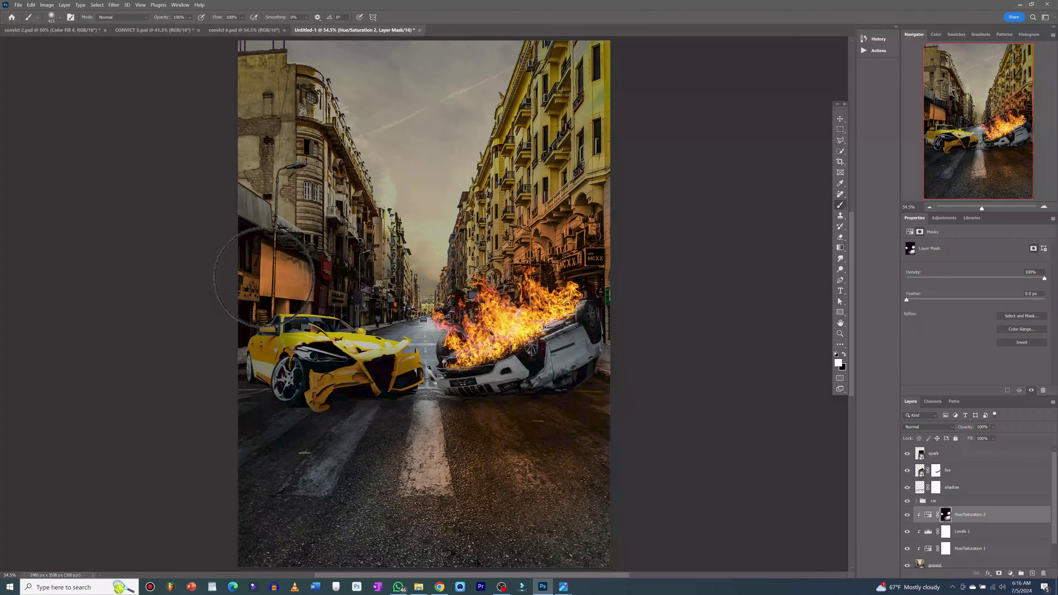
pyautogui.moveTo(403, 329); pyautogui.dragTo(414, 361)
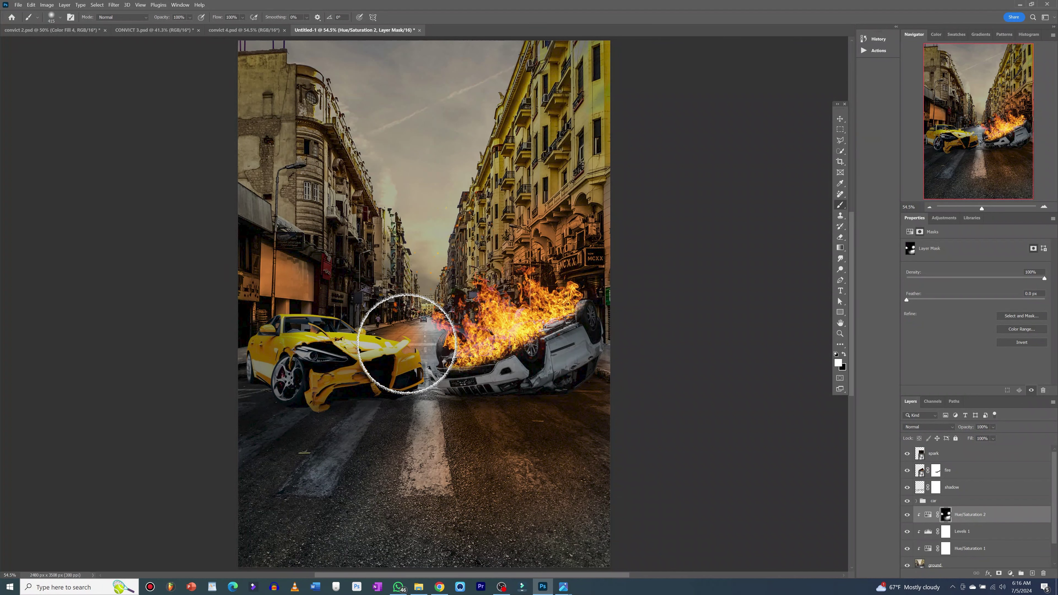
# Add an orange Colorize Hue/Saturation adjustment above Levels 4 in the car group
pyautogui.press('v')
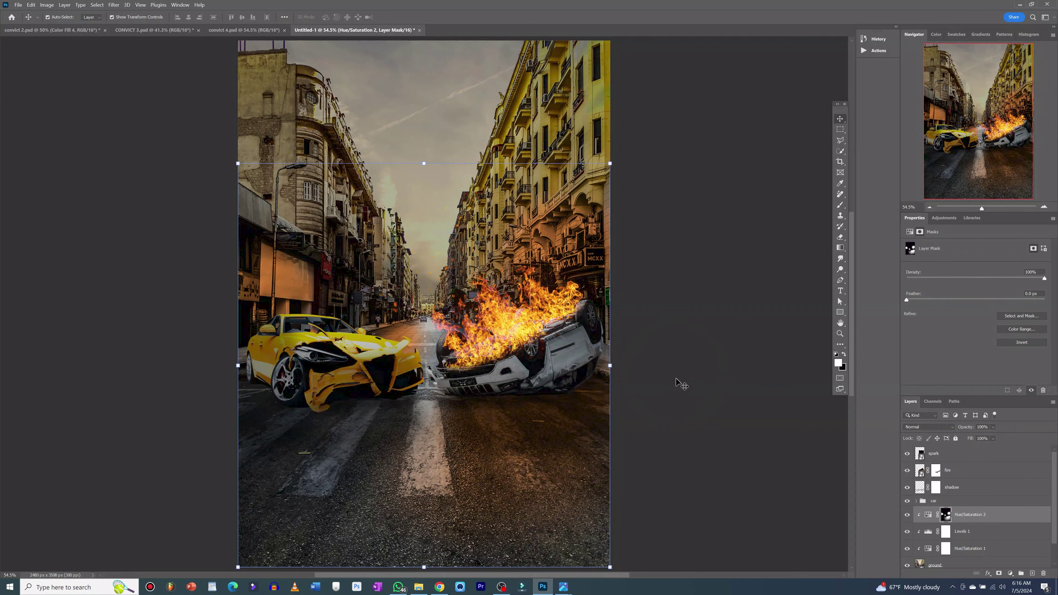
pyautogui.click(350, 377)
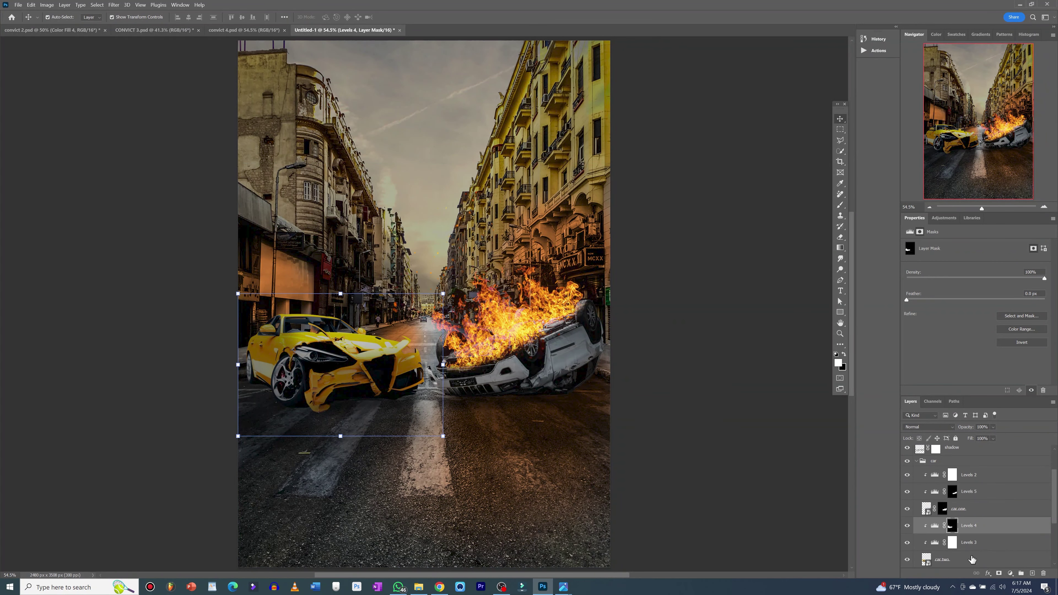
pyautogui.click(971, 560)
pyautogui.click(979, 528)
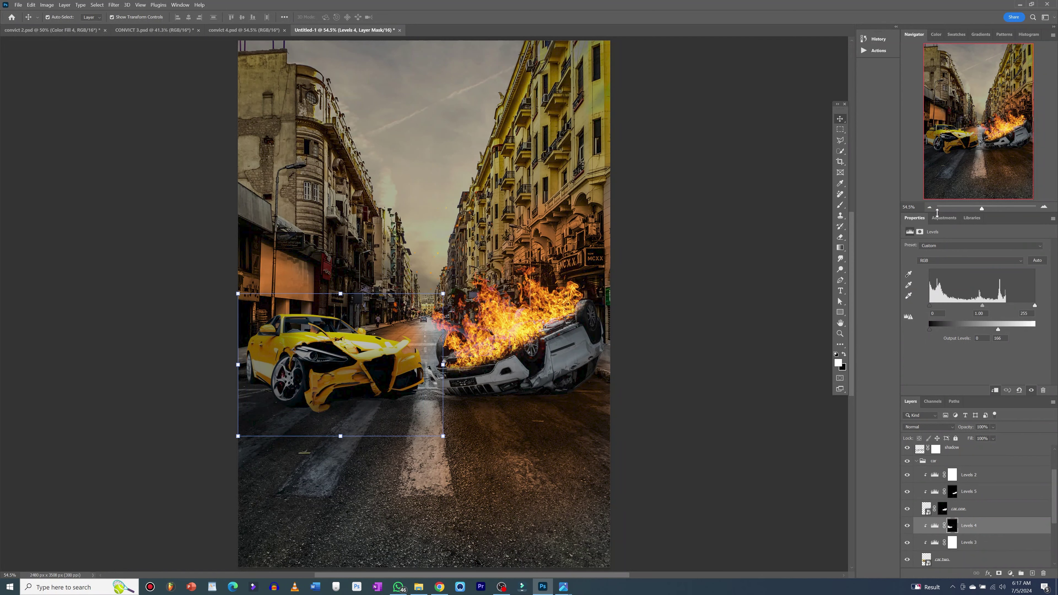
pyautogui.click(945, 218)
pyautogui.click(922, 307)
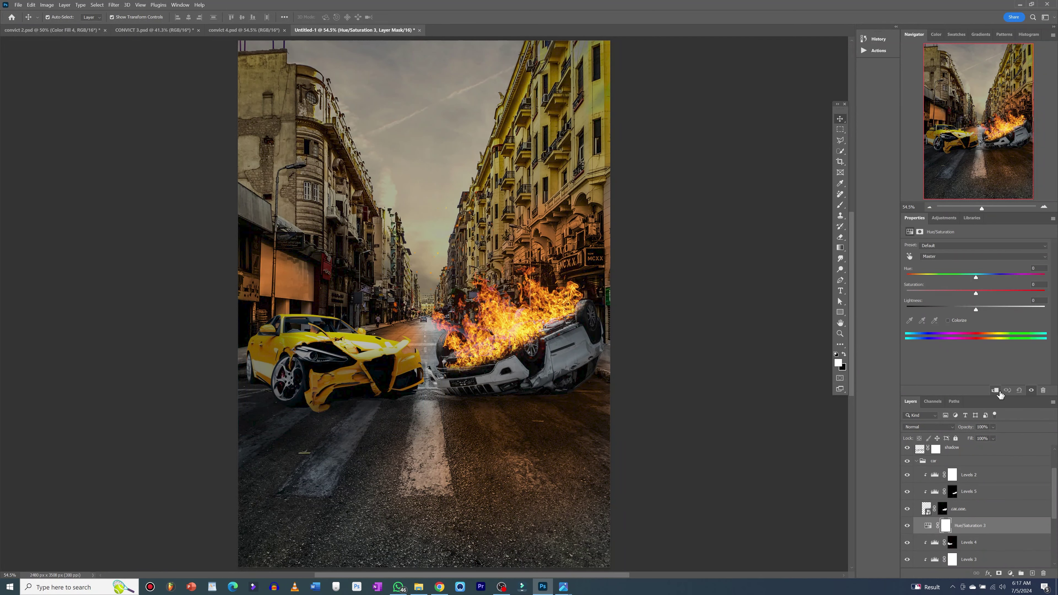
pyautogui.click(948, 320)
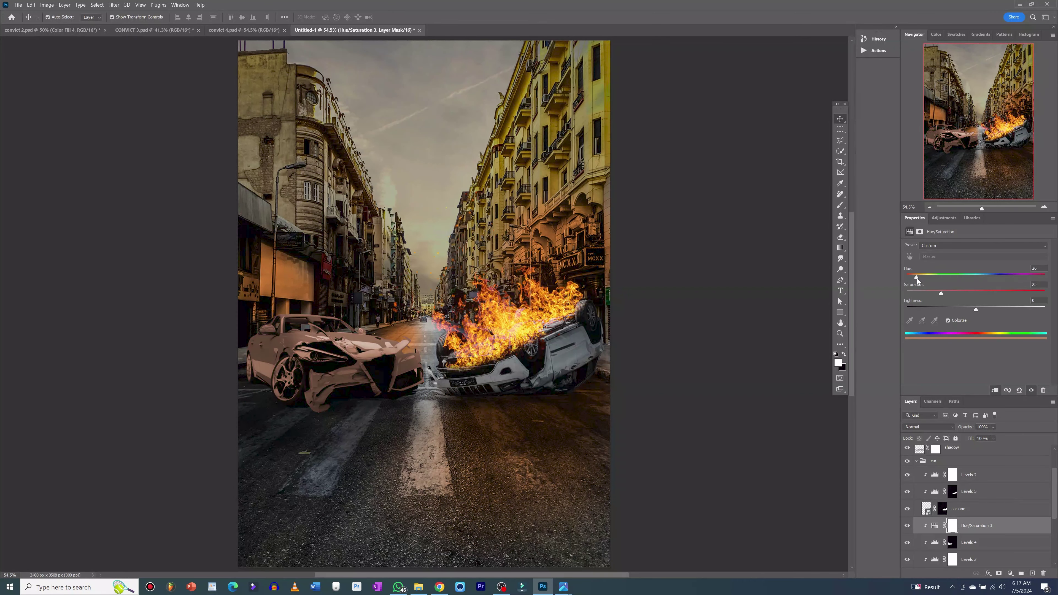
pyautogui.click(987, 292)
pyautogui.moveTo(914, 278); pyautogui.dragTo(916, 278)
# Invert its mask and paint orange onto the yellow car's front at 25% brush opacity
pyautogui.click(953, 526)
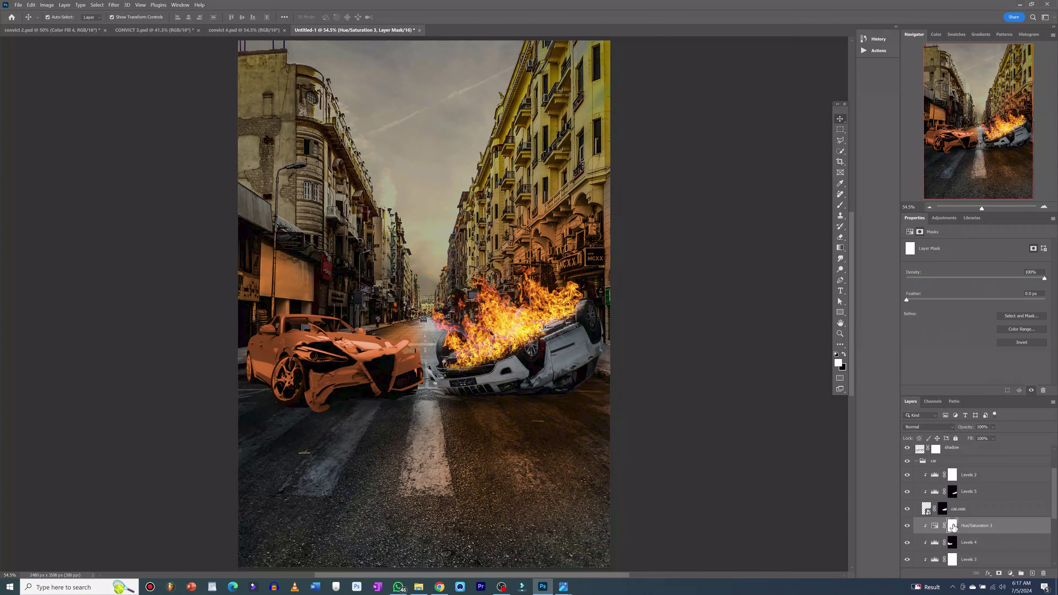
pyautogui.hotkey('ctrl', 'i')
pyautogui.press('b')
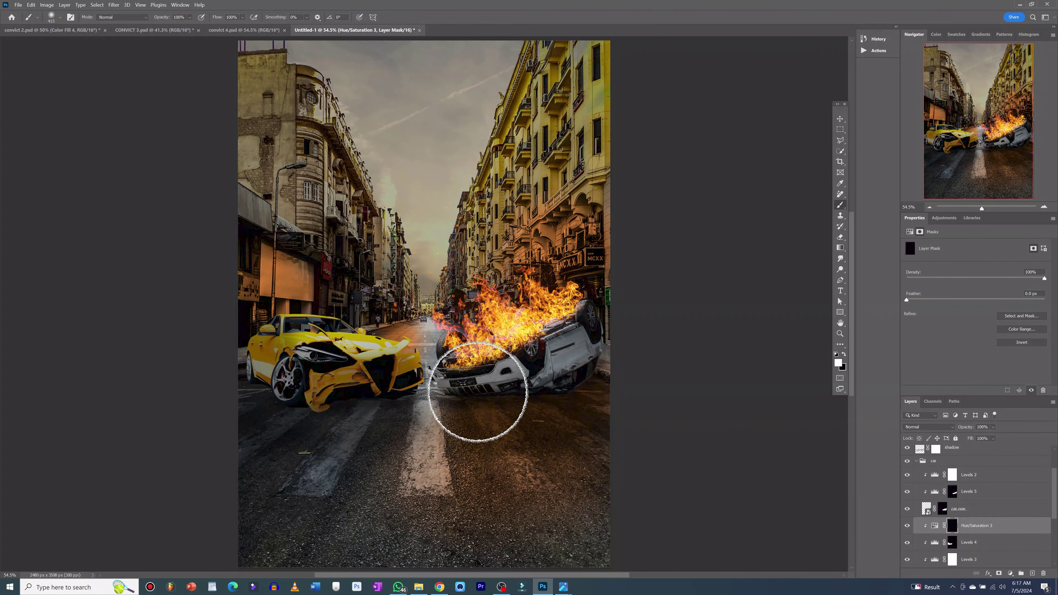
pyautogui.moveTo(411, 385); pyautogui.dragTo(409, 380)
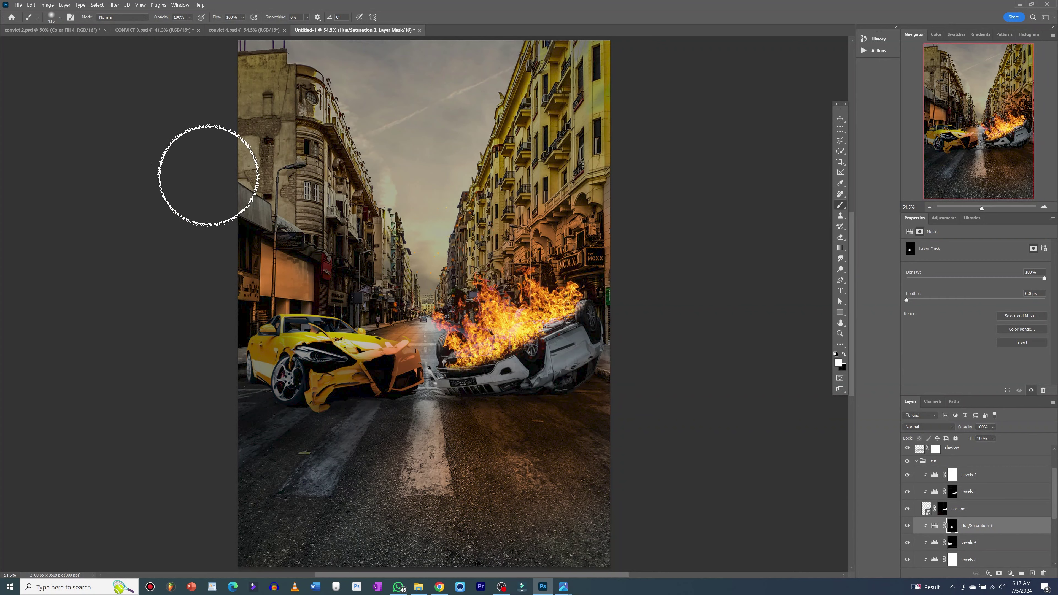
pyautogui.moveTo(371, 303); pyautogui.dragTo(361, 300)
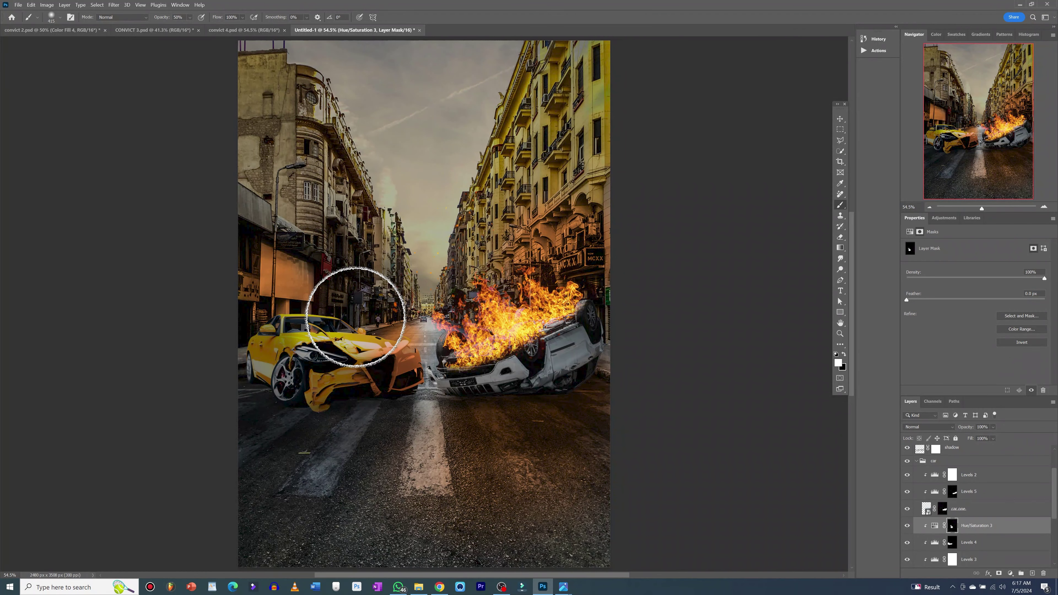
pyautogui.click(189, 30)
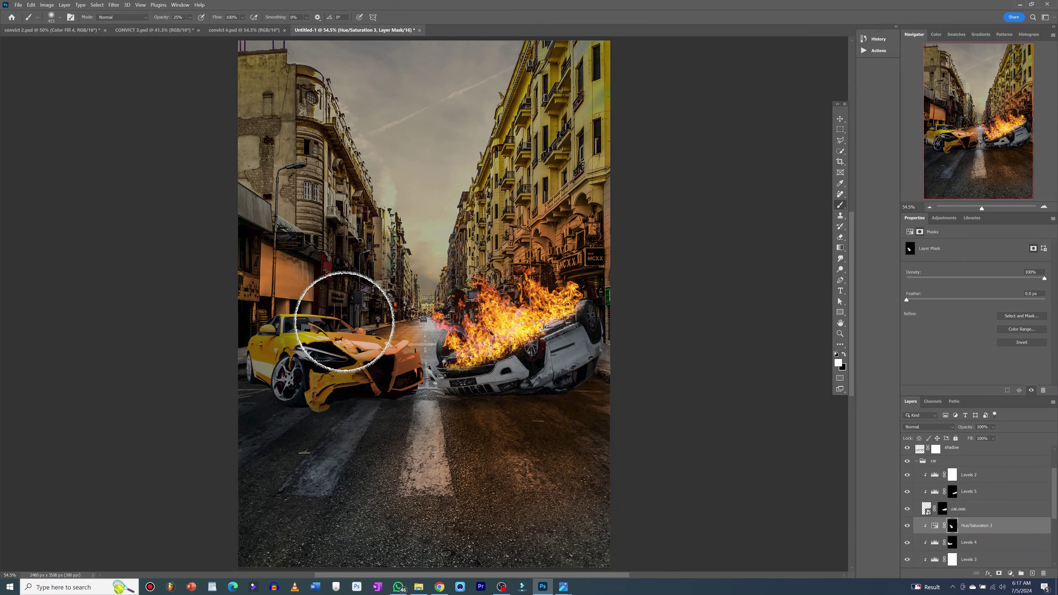
pyautogui.moveTo(343, 303); pyautogui.dragTo(407, 359)
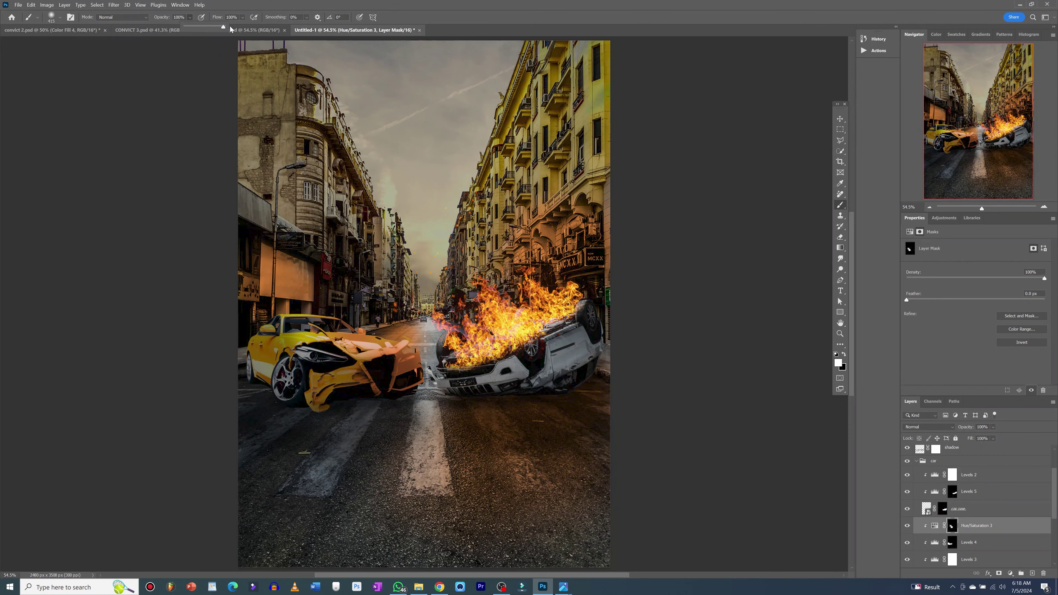
pyautogui.moveTo(342, 401); pyautogui.dragTo(390, 395)
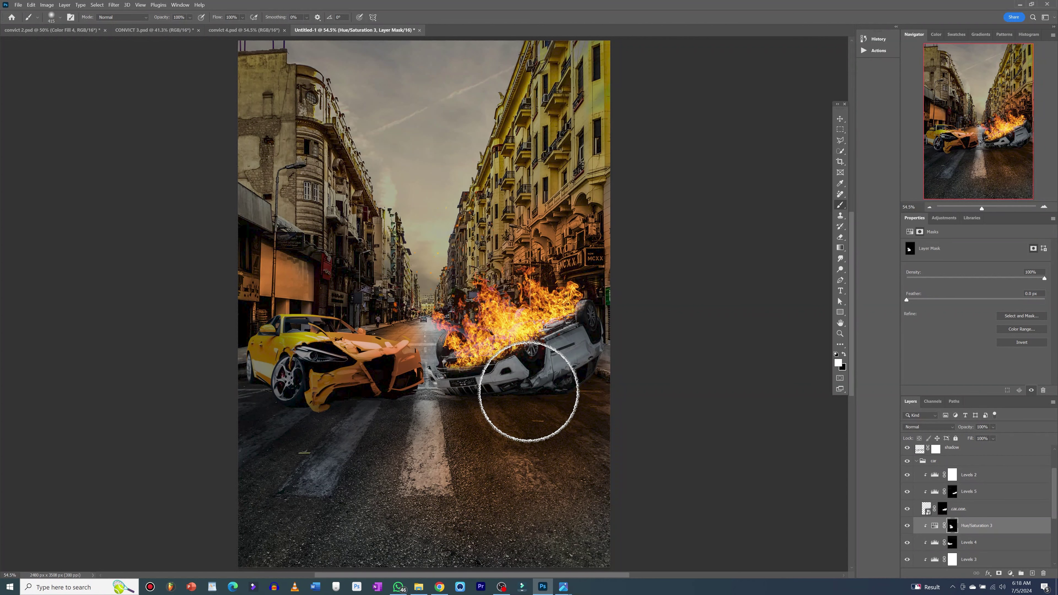
pyautogui.press('v')
pyautogui.click(971, 492)
# Add a Hue/Saturation adjustment with hue 24 above Levels 2 at the car group top
pyautogui.click(984, 478)
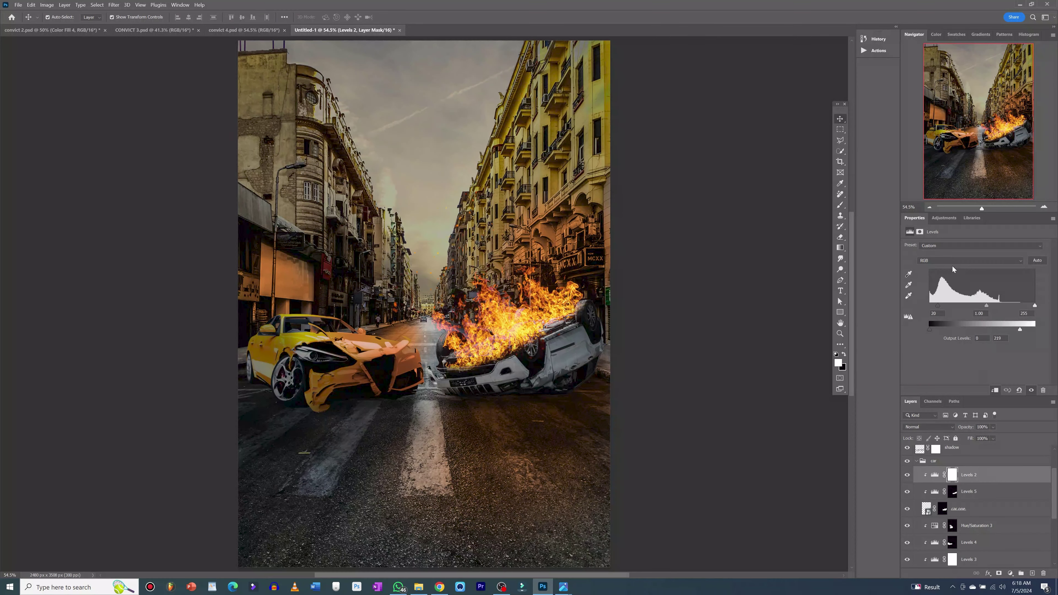
pyautogui.click(943, 218)
pyautogui.click(943, 292)
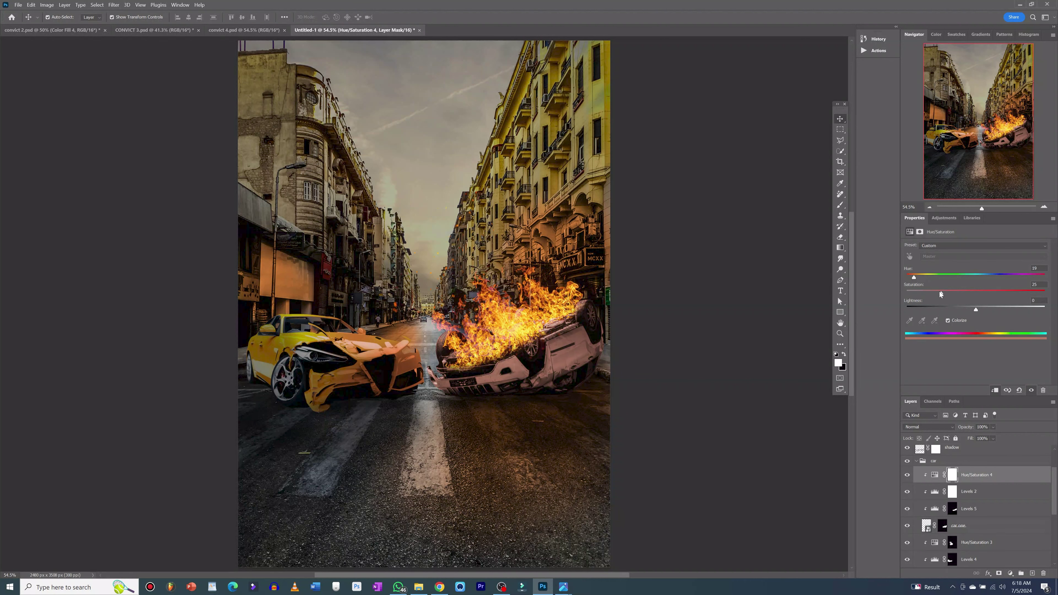
pyautogui.moveTo(914, 277); pyautogui.dragTo(915, 277)
# Invert its mask and paint the tint across the overturned car at 50% opacity, 49% flow
pyautogui.click(952, 478)
pyautogui.hotkey('ctrl', 'i')
pyautogui.press('b')
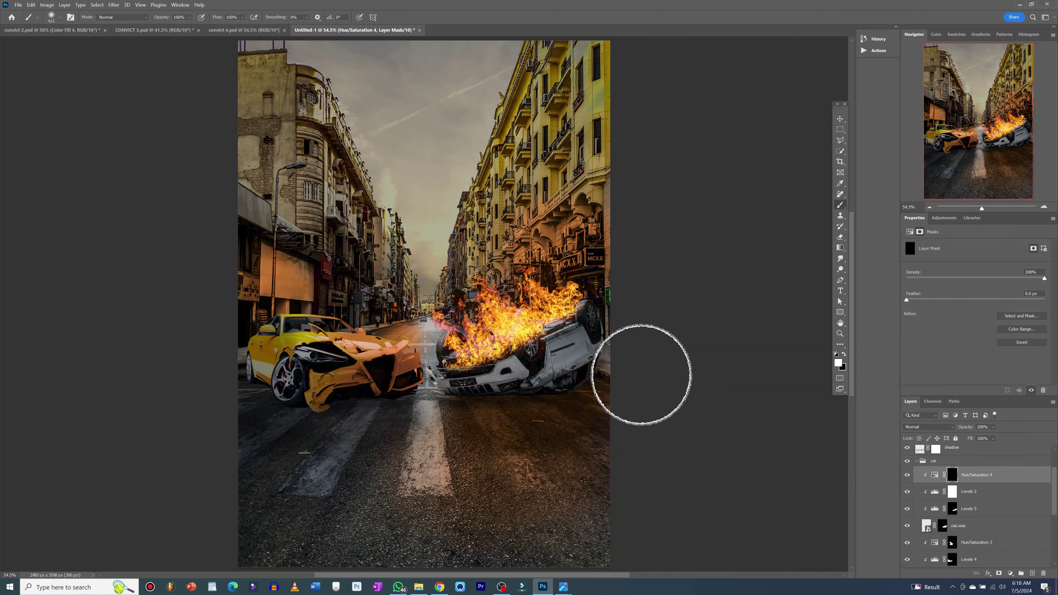
pyautogui.moveTo(488, 346); pyautogui.dragTo(517, 342)
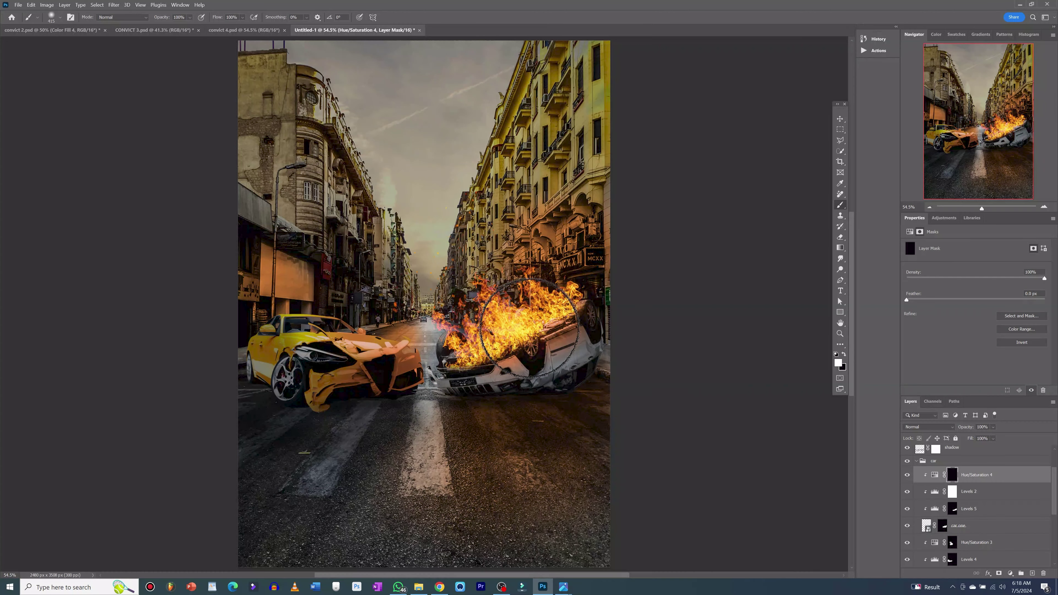
pyautogui.moveTo(186, 28); pyautogui.dragTo(186, 28)
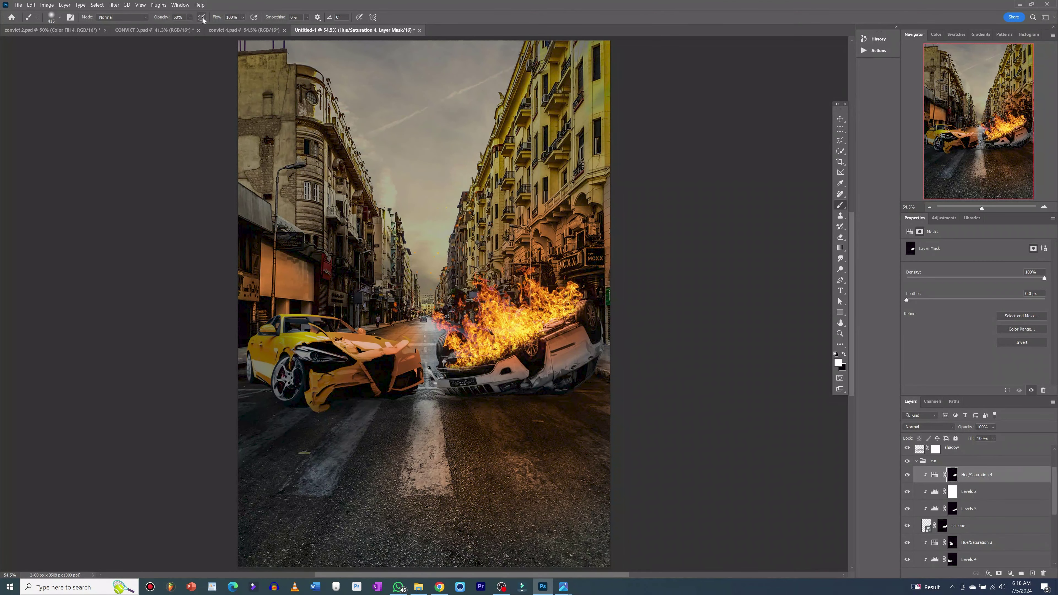
pyautogui.click(238, 26)
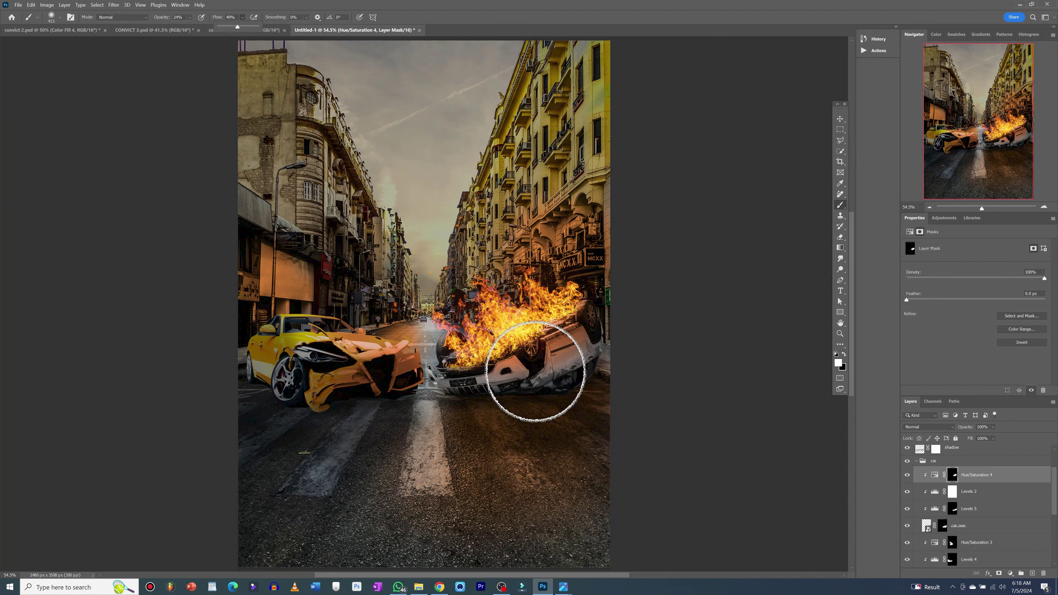
pyautogui.moveTo(602, 355)
pyautogui.mouseDown()
pyautogui.moveTo(459, 374)
pyautogui.moveTo(592, 339)
pyautogui.moveTo(560, 391)
pyautogui.mouseUp()
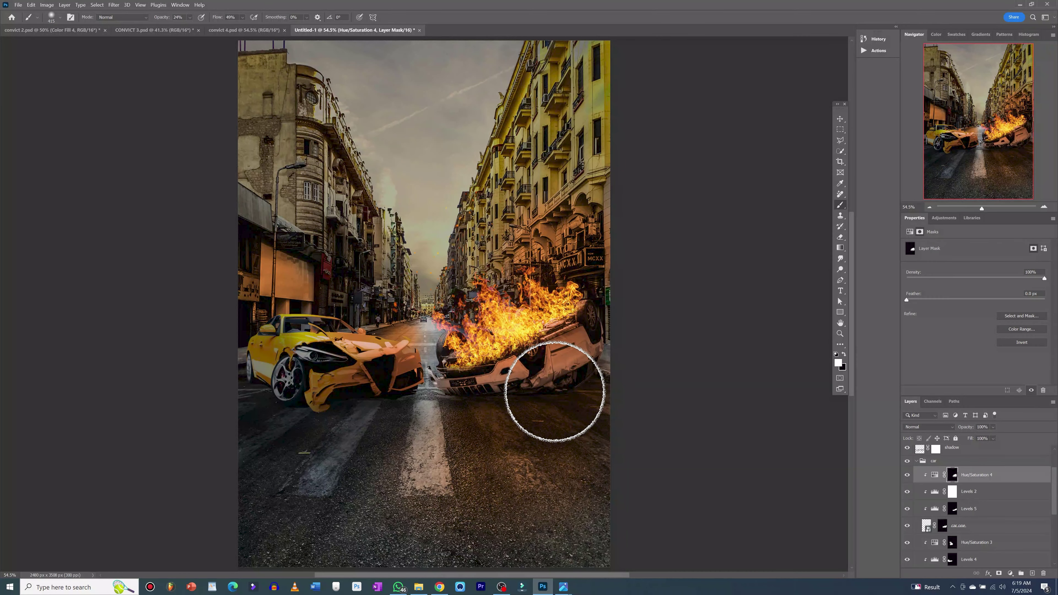
pyautogui.scroll(2, 977, 499)
pyautogui.click(962, 458)
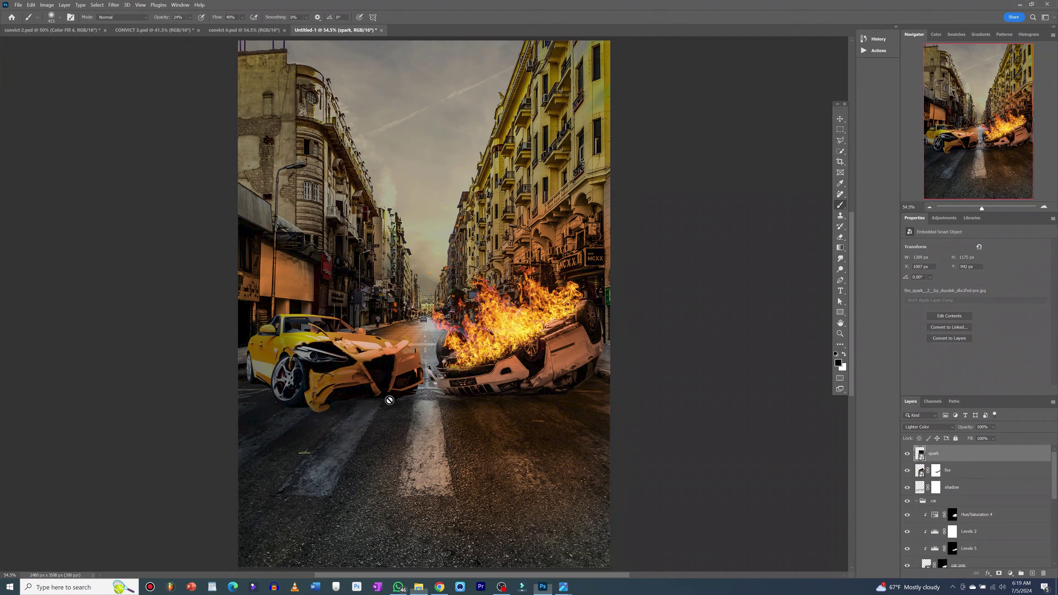
# Place the man image in front of the cars and nudge him down about 50 px
pyautogui.moveTo(187, 319); pyautogui.dragTo(405, 407)
pyautogui.moveTo(428, 243); pyautogui.dragTo(441, 367)
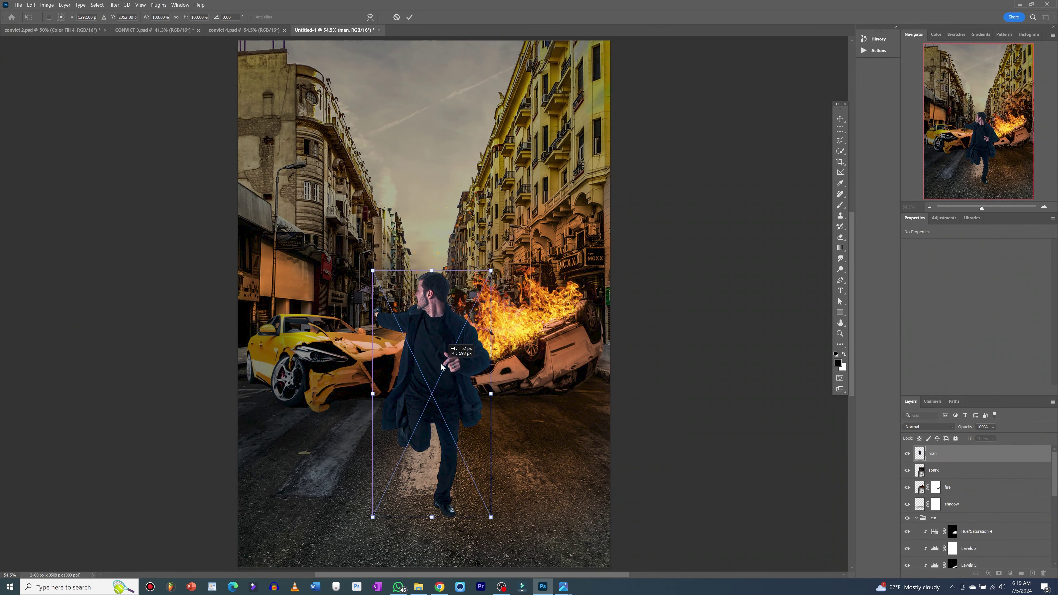
pyautogui.click(410, 17)
pyautogui.press('b')
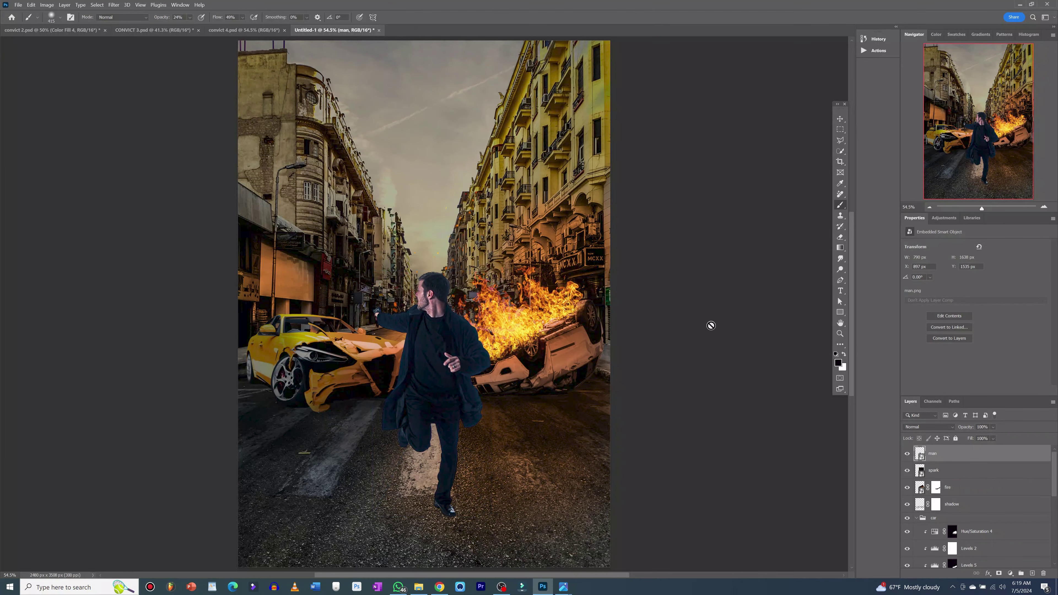
pyautogui.press('v')
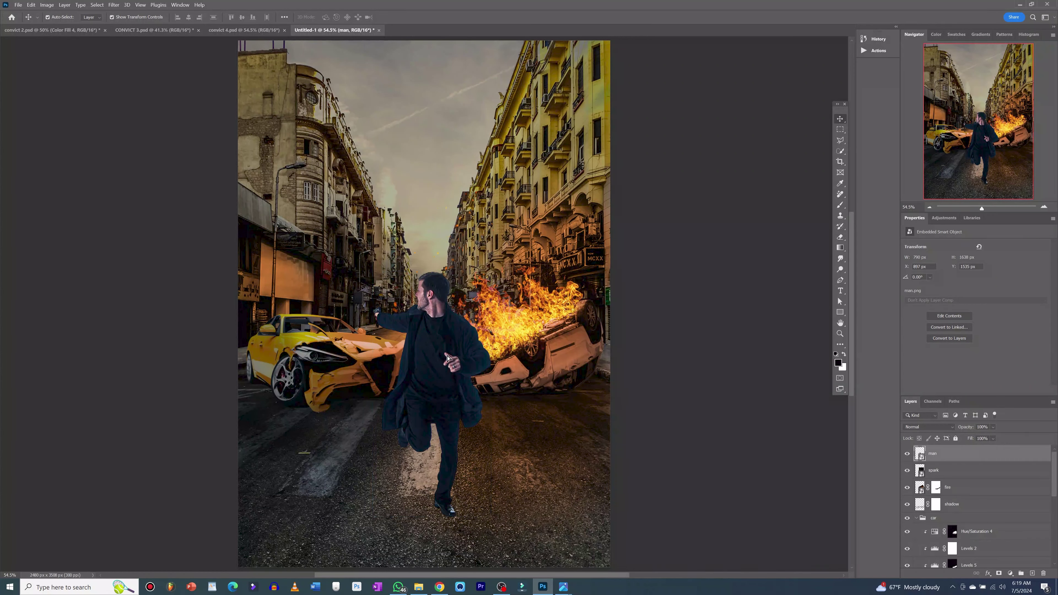
pyautogui.moveTo(445, 352); pyautogui.dragTo(446, 363)
pyautogui.click(699, 359)
pyautogui.scroll(-1, 700, 369)
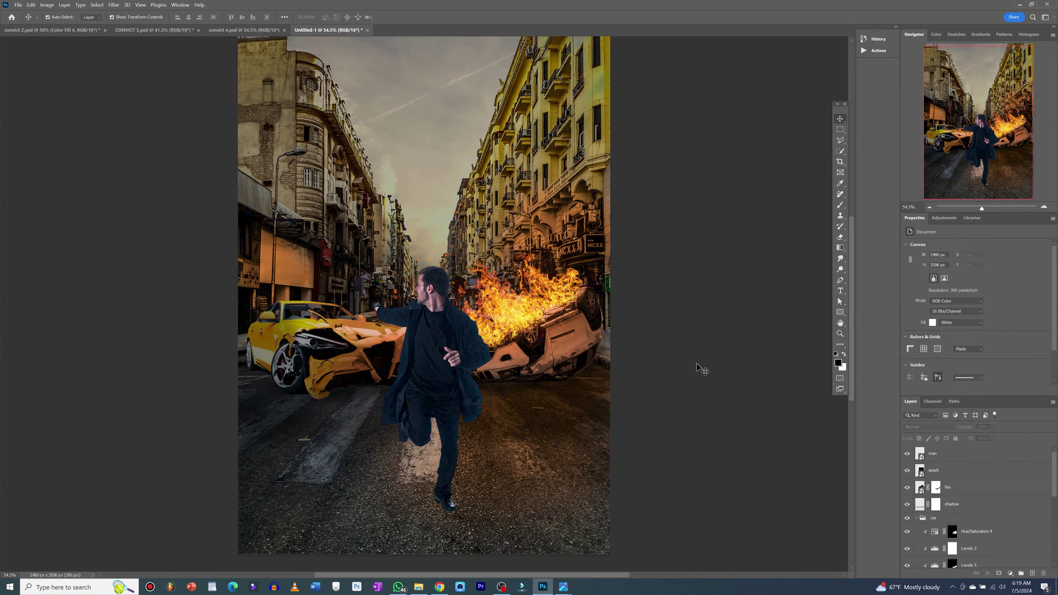
pyautogui.click(984, 457)
# Duplicate the man, then flip, move and squash the original beneath his feet as a shadow
pyautogui.hotkey('ctrl', 'j')
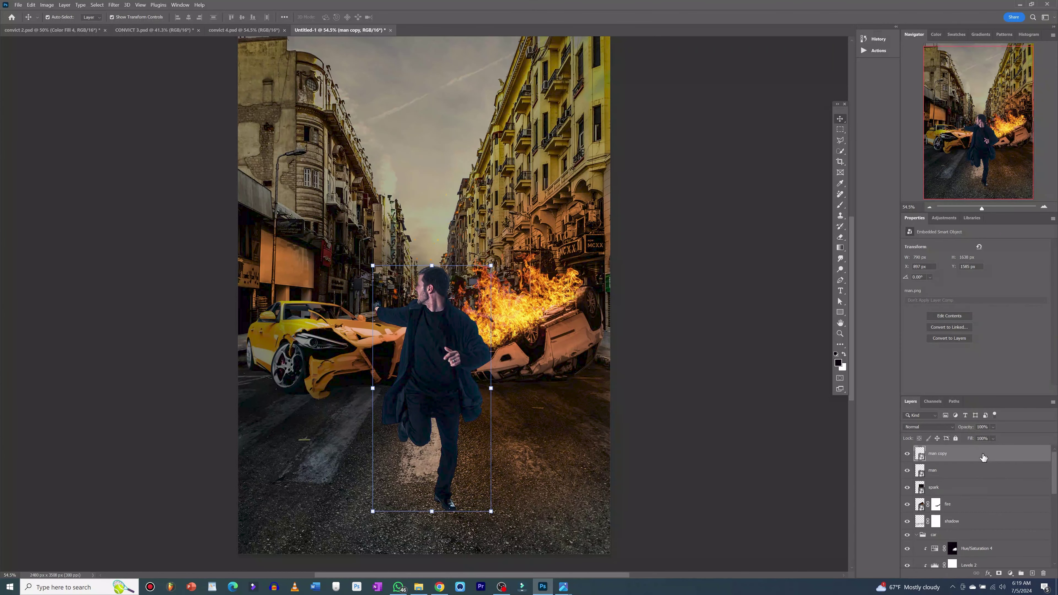
pyautogui.click(957, 472)
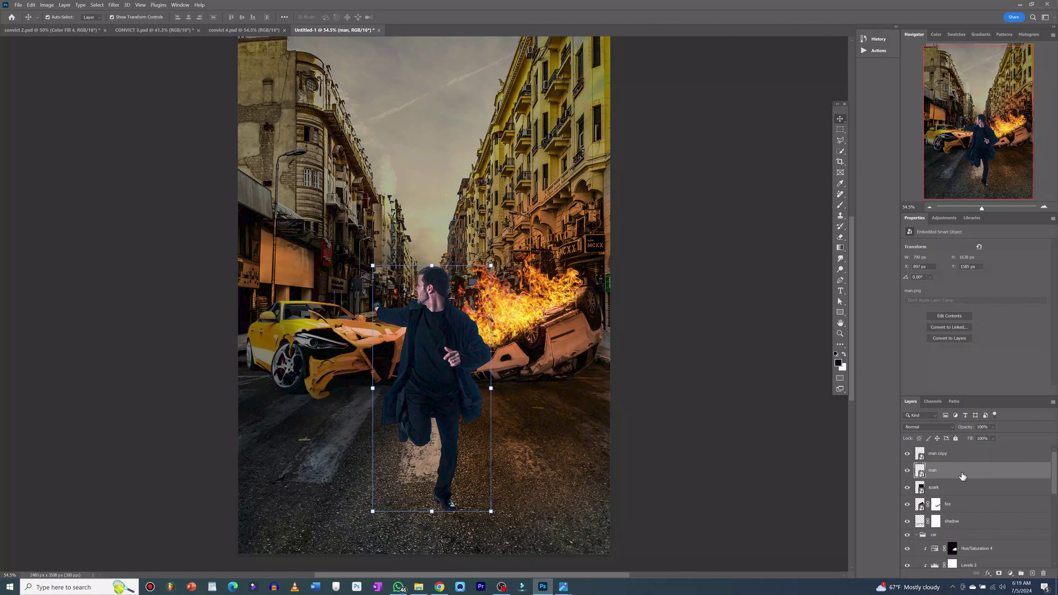
pyautogui.hotkey('ctrl', 't')
pyautogui.rightClick(420, 369)
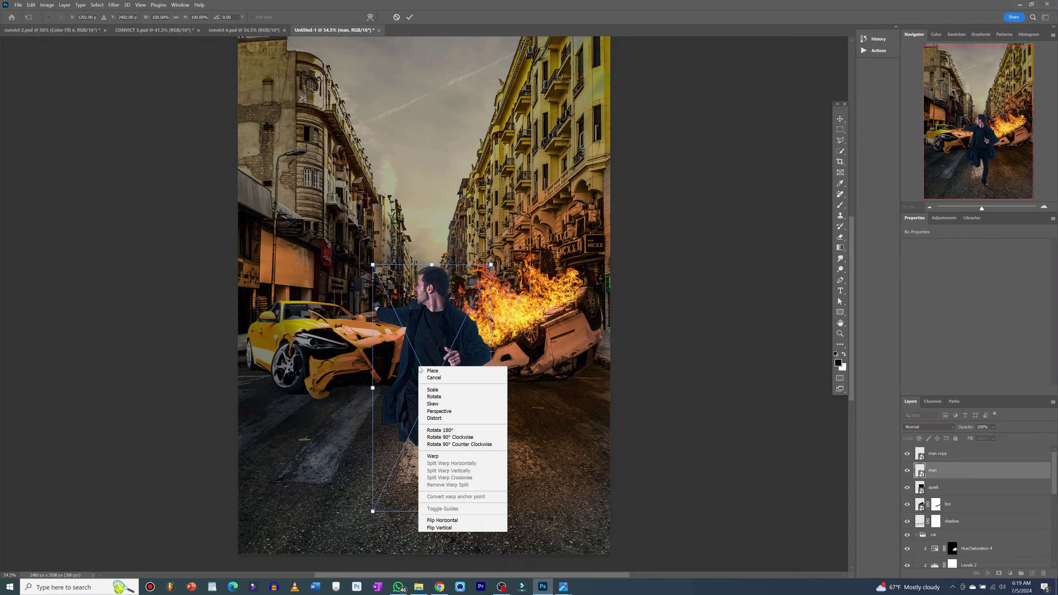
pyautogui.click(439, 527)
pyautogui.moveTo(426, 331); pyautogui.dragTo(430, 454)
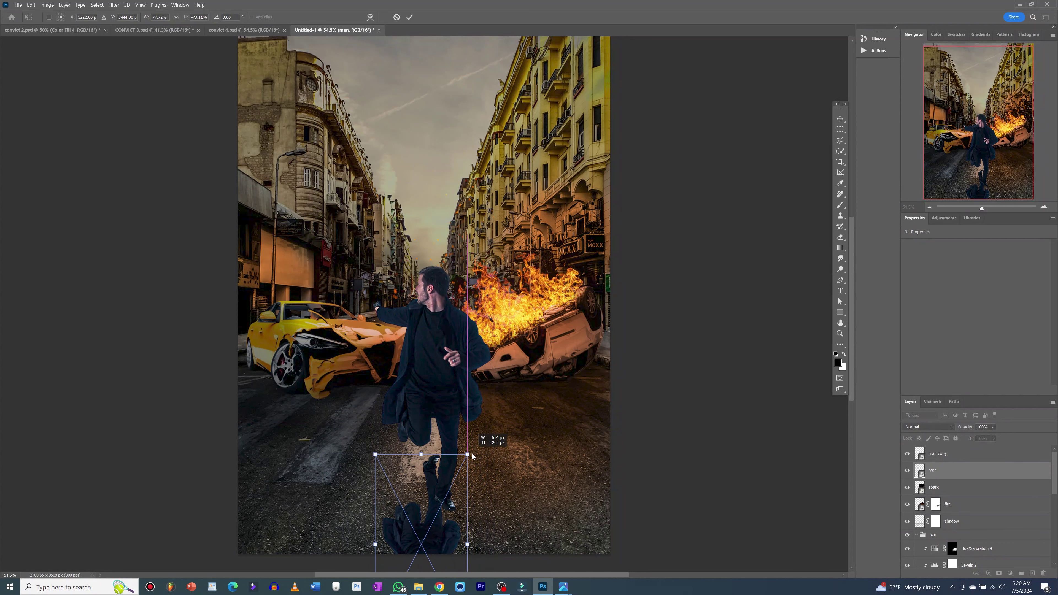
pyautogui.moveTo(450, 389)
pyautogui.mouseDown()
pyautogui.moveTo(427, 511)
pyautogui.moveTo(389, 518)
pyautogui.moveTo(418, 512)
pyautogui.moveTo(396, 523)
pyautogui.mouseUp()
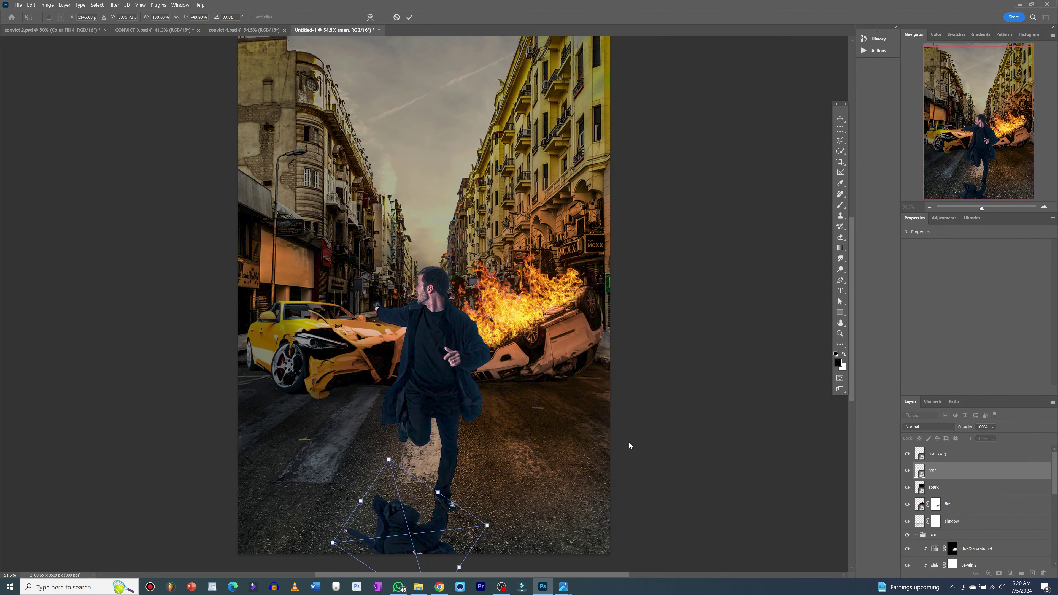
pyautogui.press('Return')
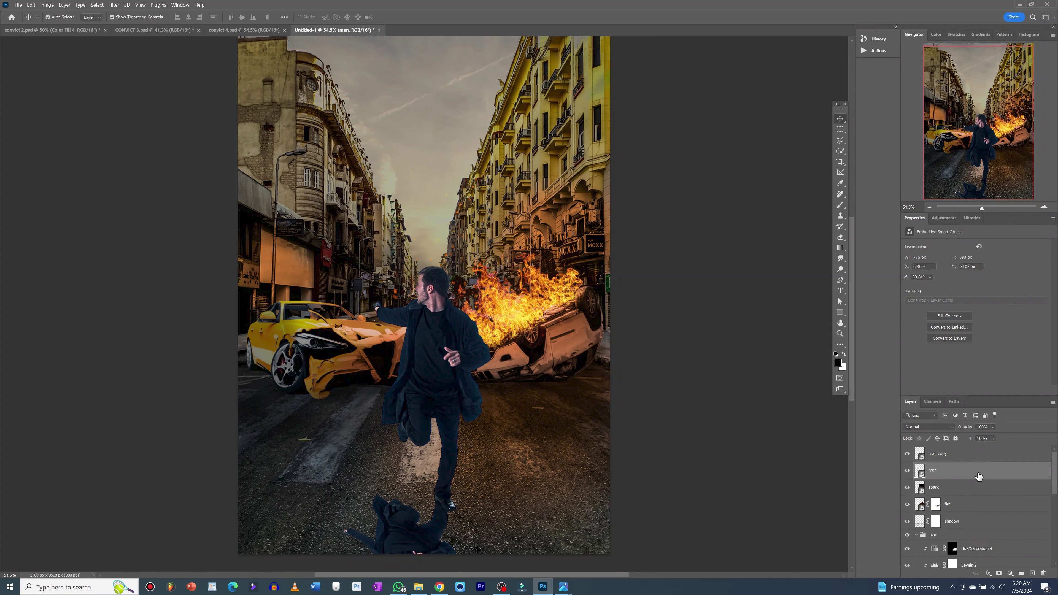
# Give the flipped man shadow a dark Color Overlay and a Gaussian Blur
pyautogui.doubleClick(979, 476)
pyautogui.click(718, 356)
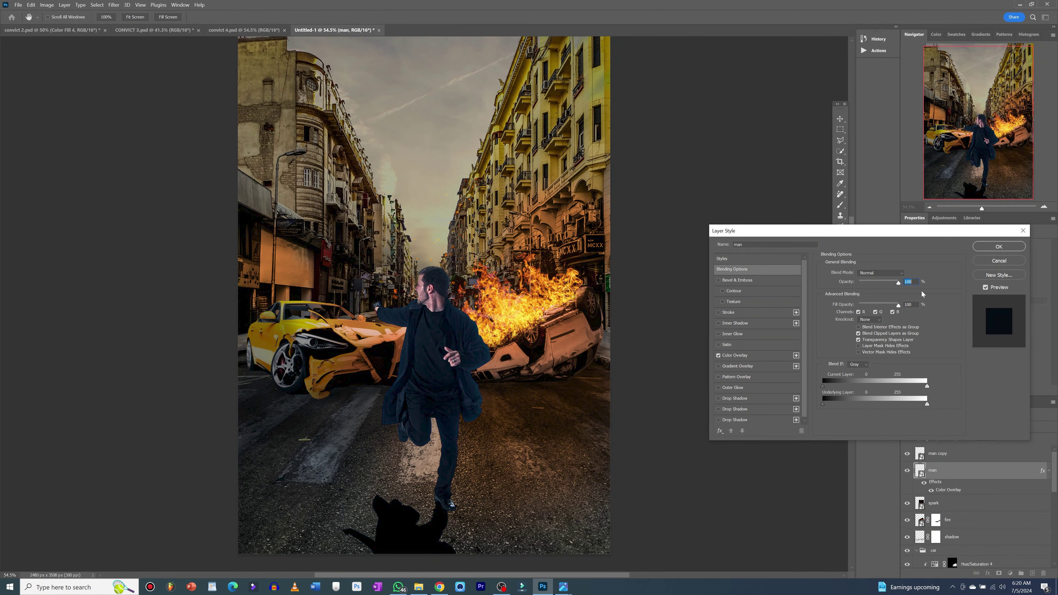
pyautogui.click(986, 247)
pyautogui.click(114, 5)
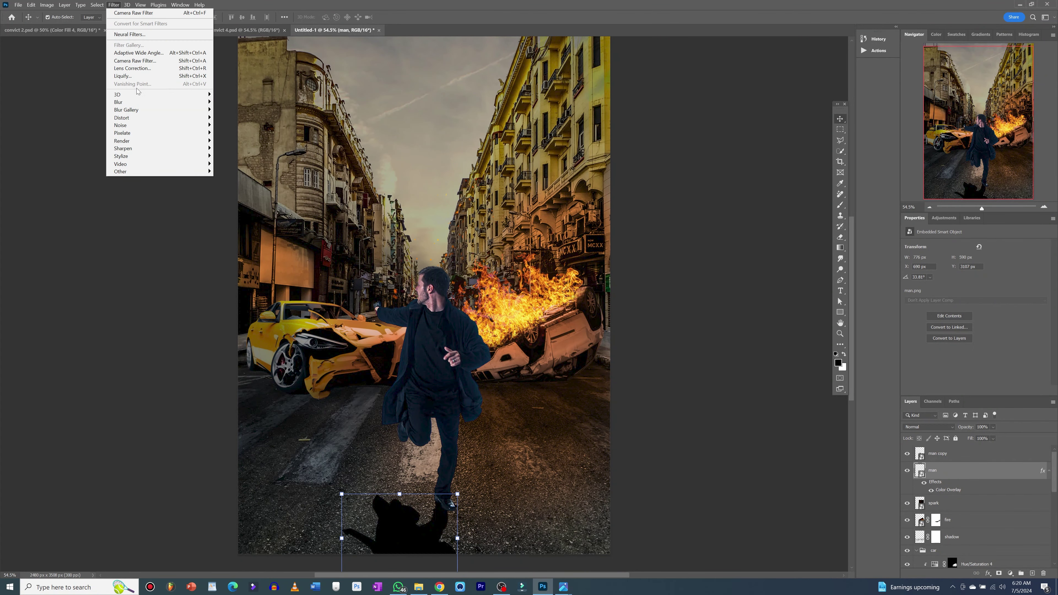
pyautogui.moveTo(119, 101)
pyautogui.click(236, 132)
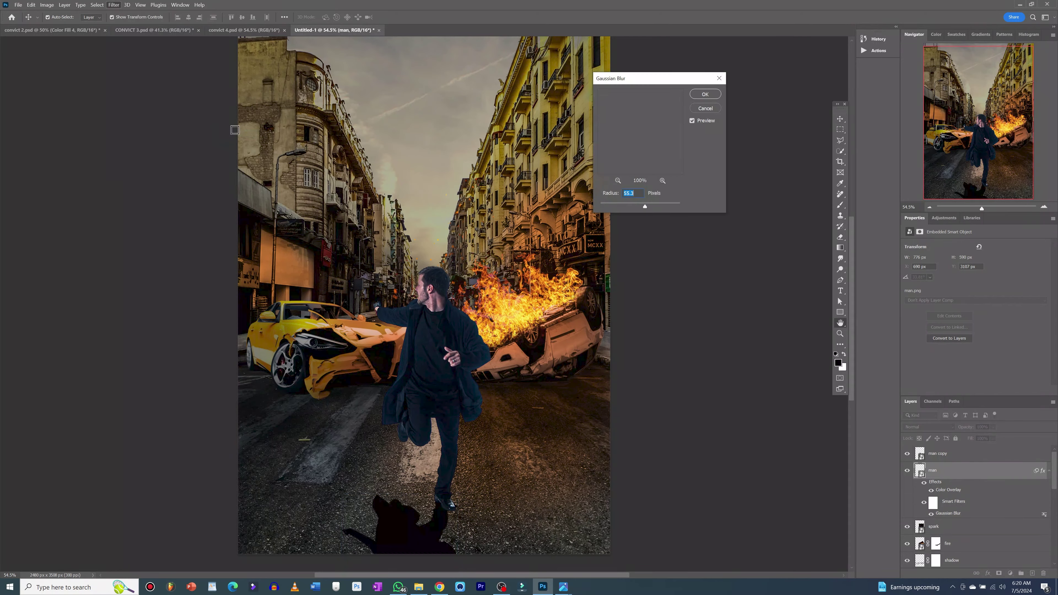
pyautogui.click(705, 94)
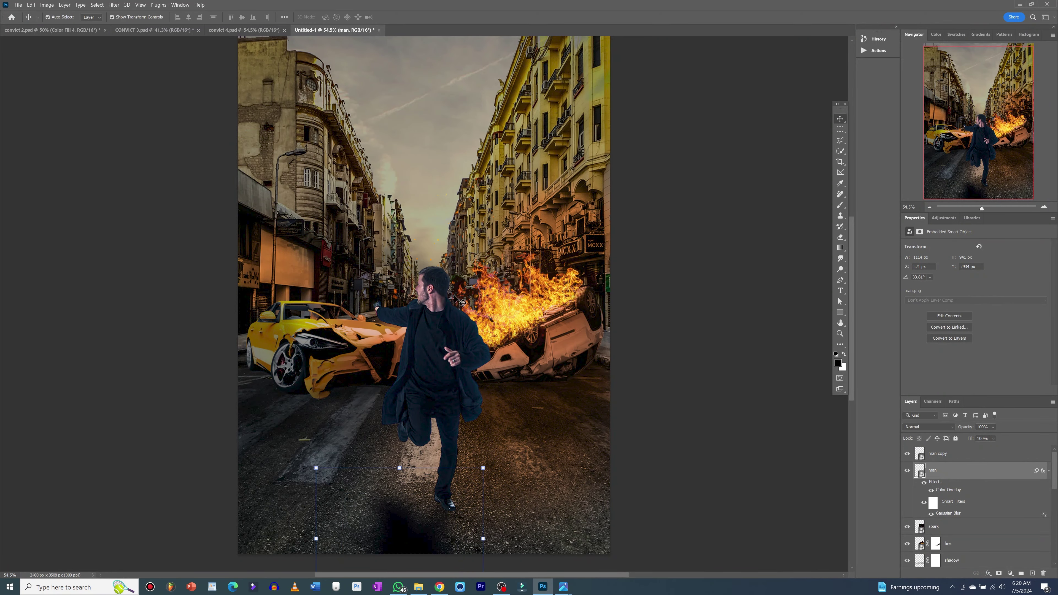
pyautogui.scroll(10, 449, 382)
pyautogui.scroll(1, 465, 146)
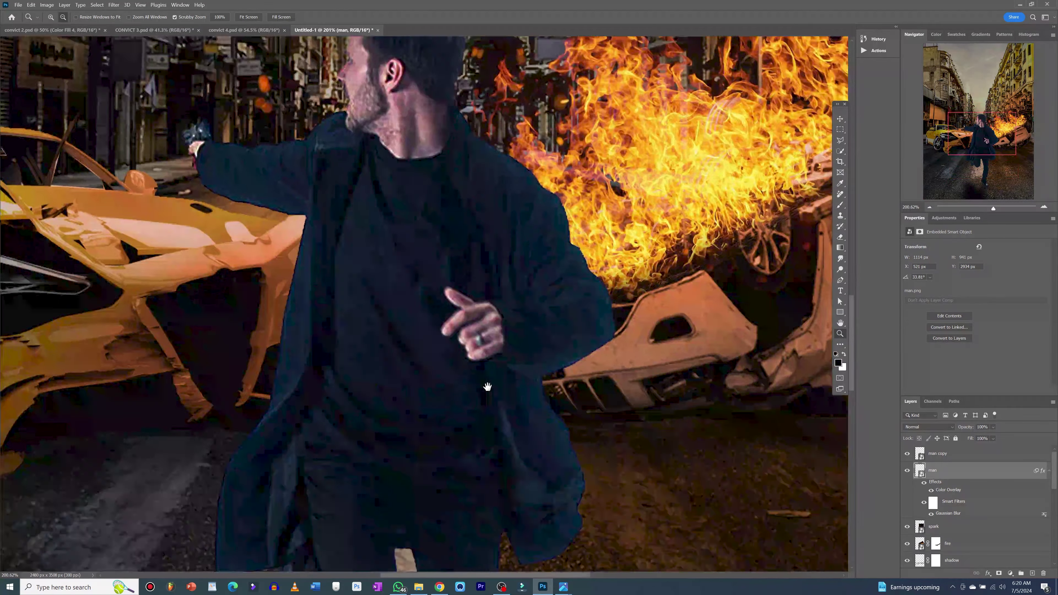
pyautogui.scroll(-3, 458, 179)
pyautogui.scroll(-1, 471, 217)
pyautogui.scroll(-1, 486, 257)
pyautogui.scroll(-5, 487, 257)
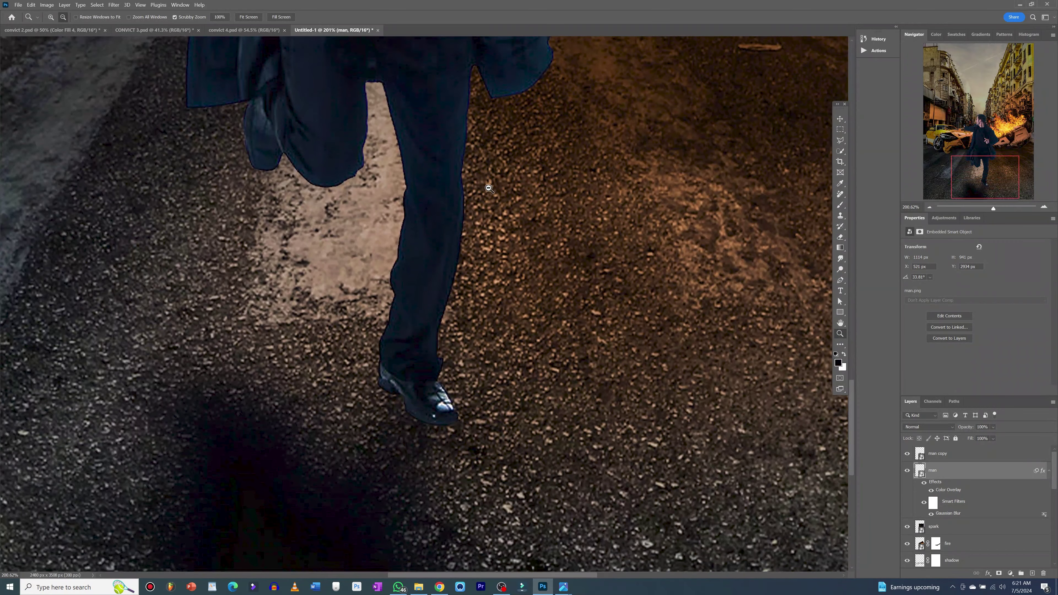
# On a new layer above man copy, paint a darker shadow under and beside the shoe
pyautogui.press('b')
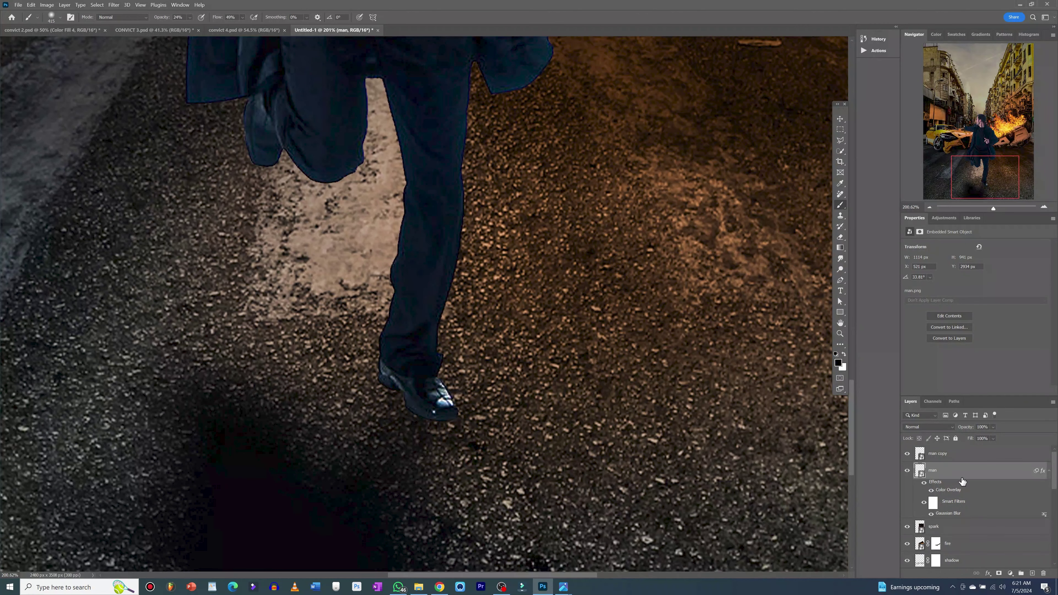
pyautogui.click(961, 458)
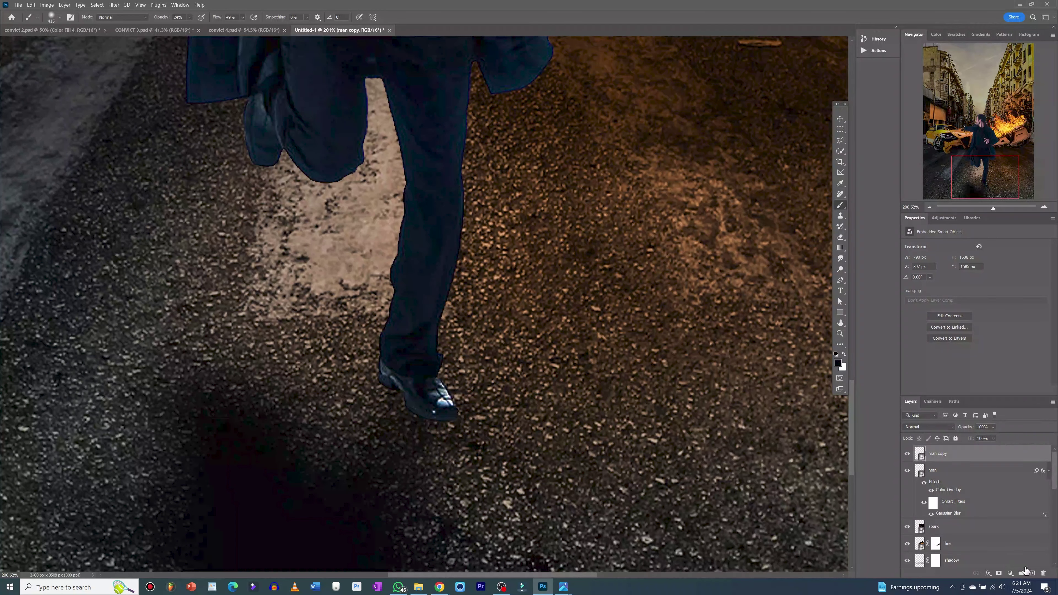
pyautogui.click(1032, 574)
pyautogui.moveTo(510, 358)
pyautogui.mouseDown()
pyautogui.moveTo(462, 360)
pyautogui.moveTo(379, 391)
pyautogui.mouseUp()
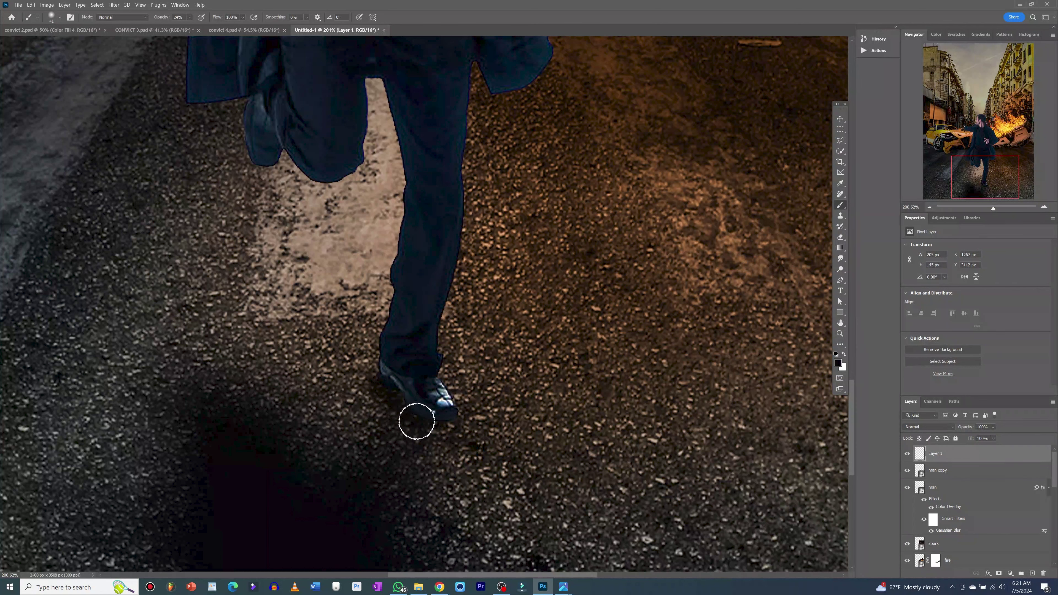
pyautogui.moveTo(395, 460)
pyautogui.mouseDown()
pyautogui.moveTo(367, 418)
pyautogui.moveTo(336, 449)
pyautogui.moveTo(359, 428)
pyautogui.mouseUp()
pyautogui.press(']')
pyautogui.press(']')
pyautogui.press(']')
pyautogui.moveTo(446, 462); pyautogui.dragTo(442, 444)
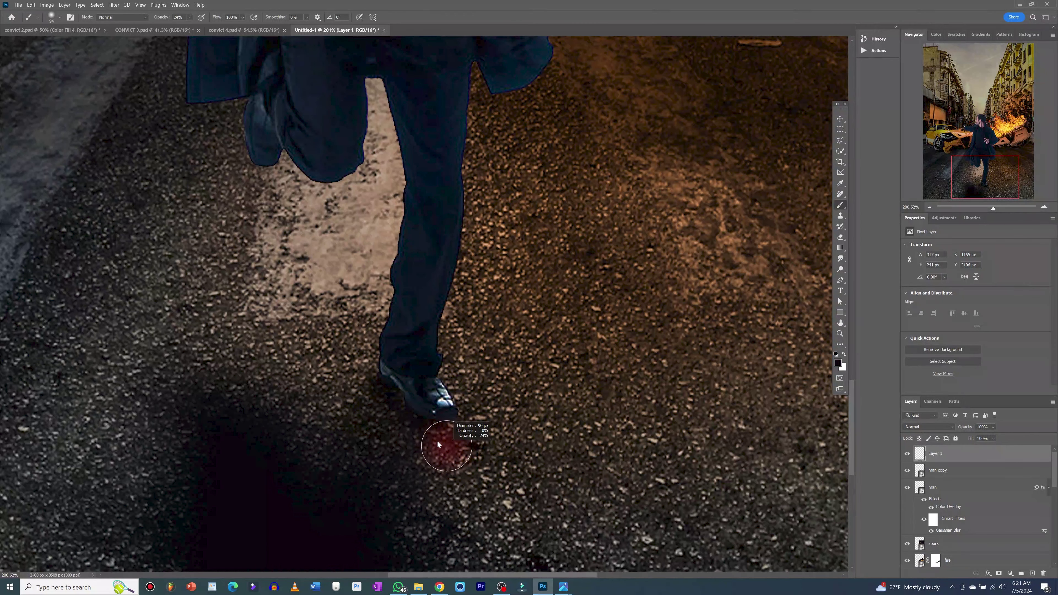
pyautogui.press('[')
pyautogui.hotkey('ctrl', '0')
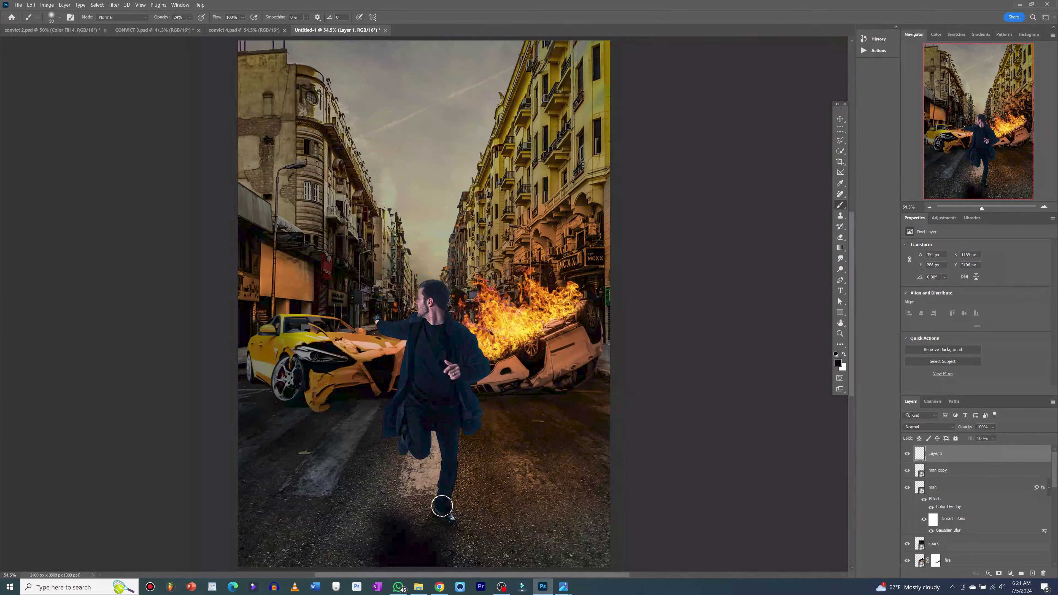
# Add Color Balance and Levels adjustments clipped to the man copy layer
pyautogui.press('v')
pyautogui.click(196, 444)
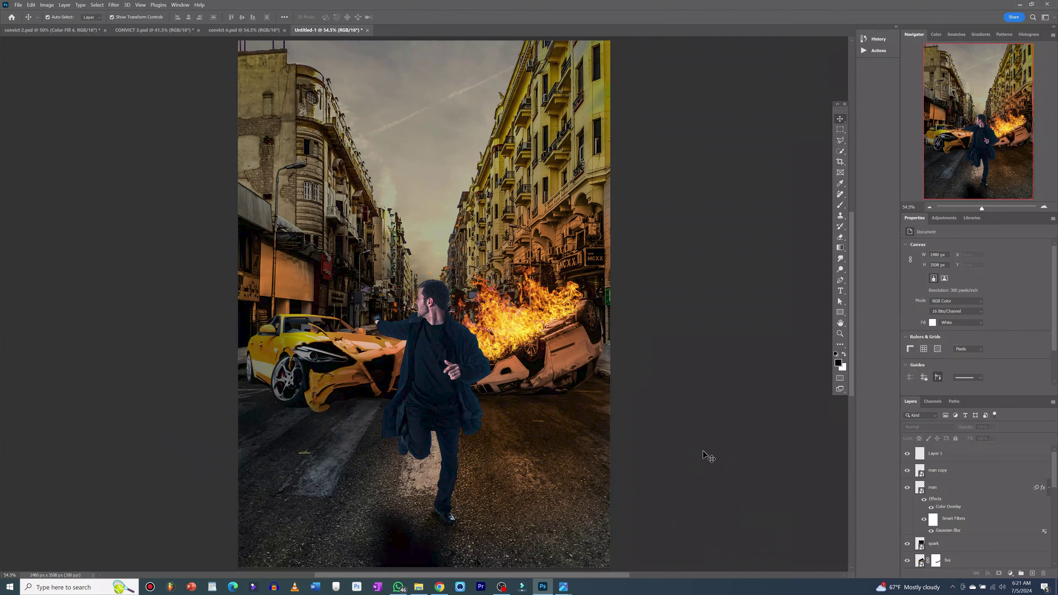
pyautogui.click(443, 403)
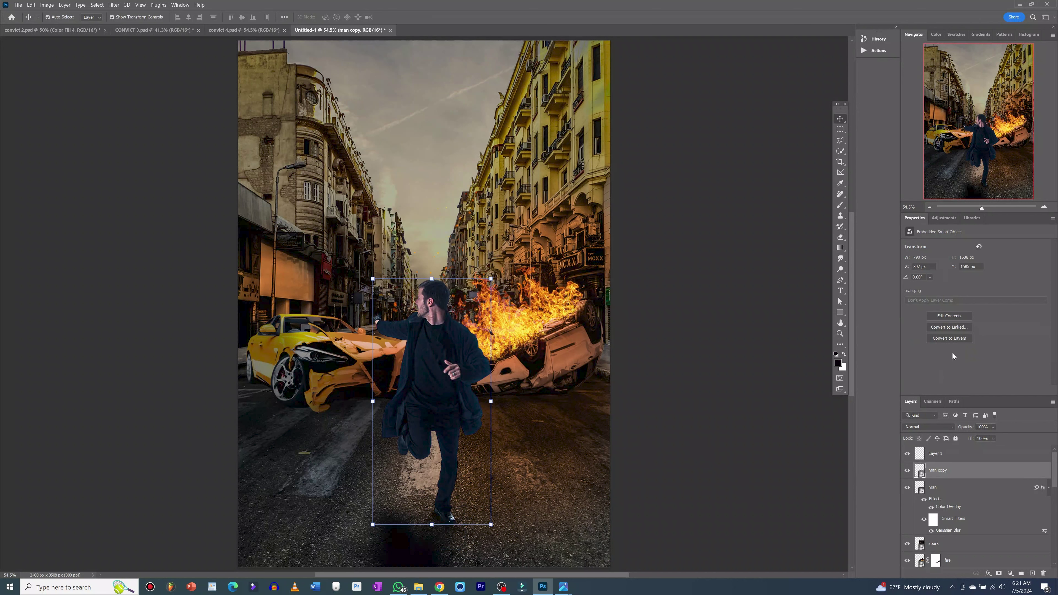
pyautogui.click(944, 220)
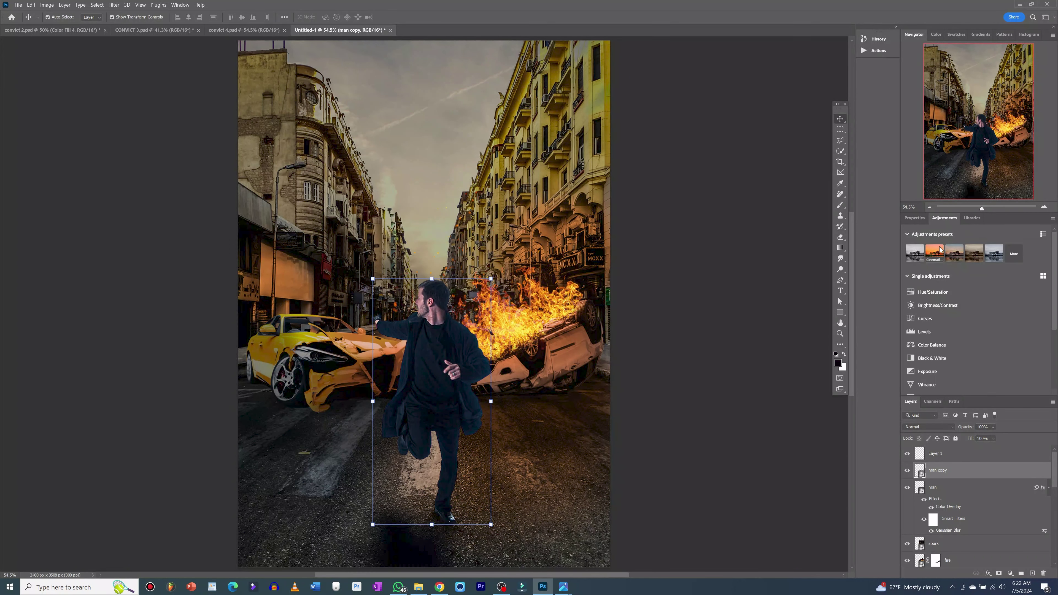
pyautogui.click(936, 342)
pyautogui.click(995, 390)
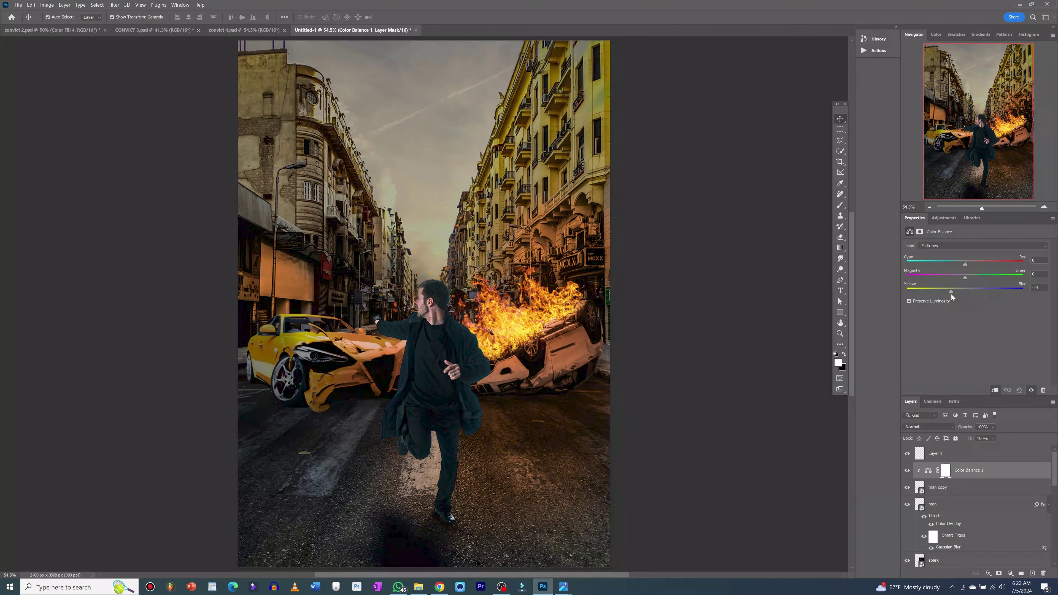
pyautogui.click(945, 217)
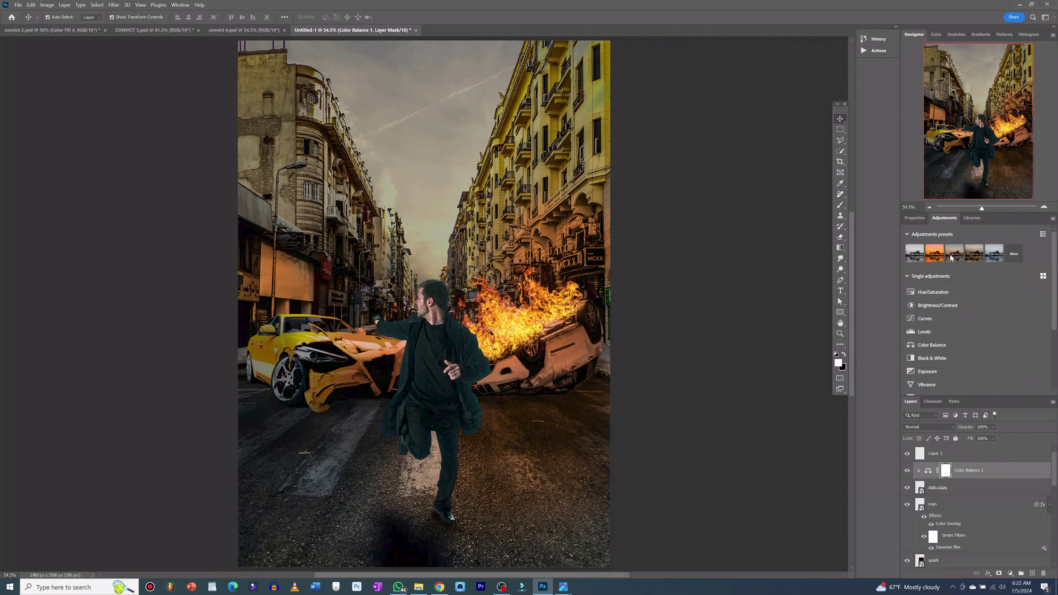
pyautogui.click(929, 332)
pyautogui.click(996, 391)
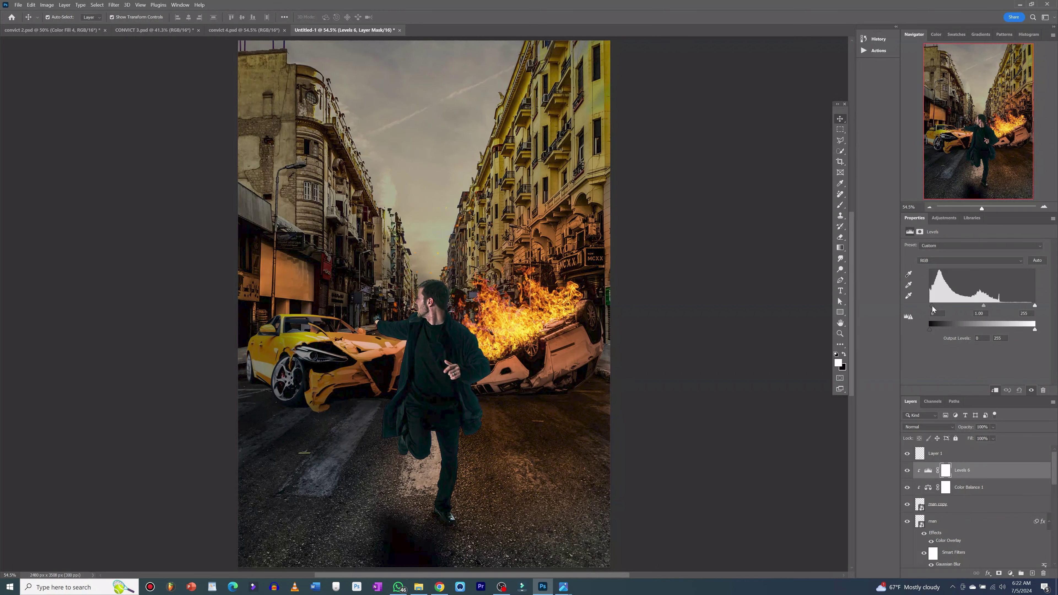
# Drag the helicopter image into the sky above the cars
pyautogui.click(679, 329)
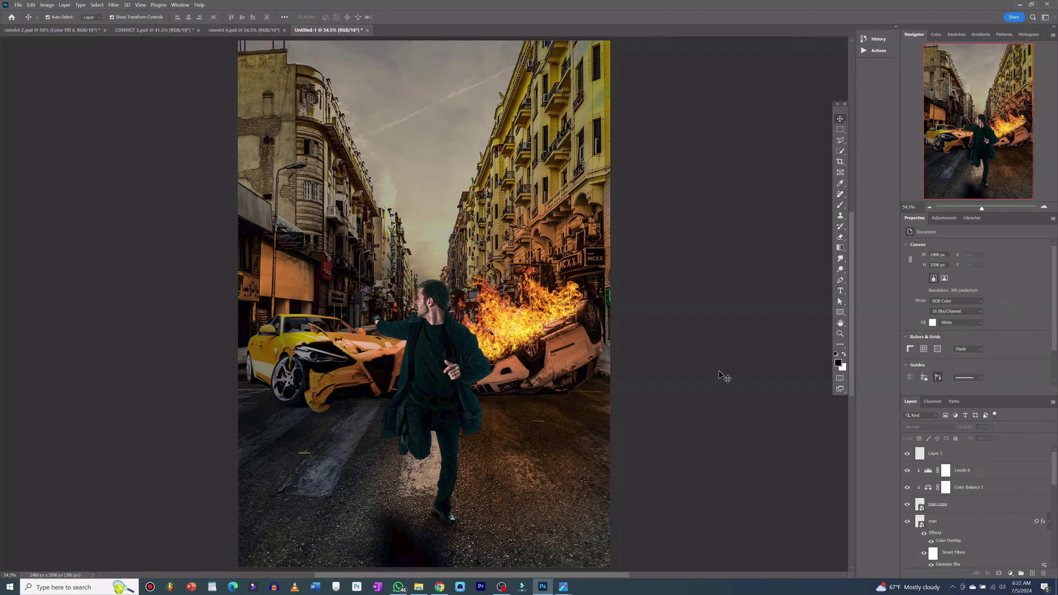
pyautogui.click(967, 457)
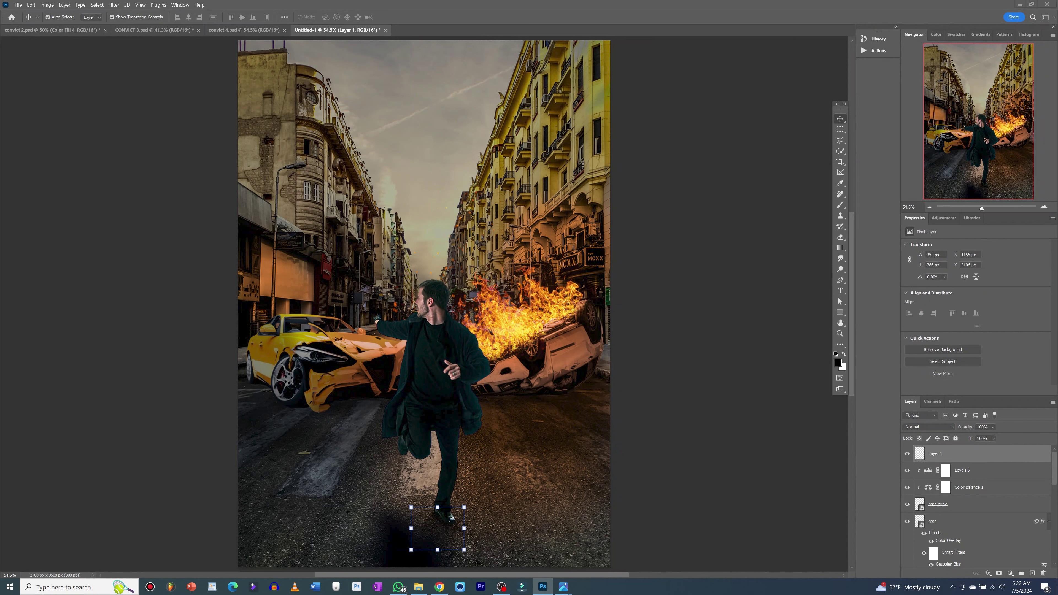
pyautogui.moveTo(250, 178)
pyautogui.mouseDown()
pyautogui.moveTo(432, 316)
pyautogui.moveTo(429, 100)
pyautogui.mouseUp()
# Commit the helicopter and clip a new Levels adjustment to it
pyautogui.press('Return')
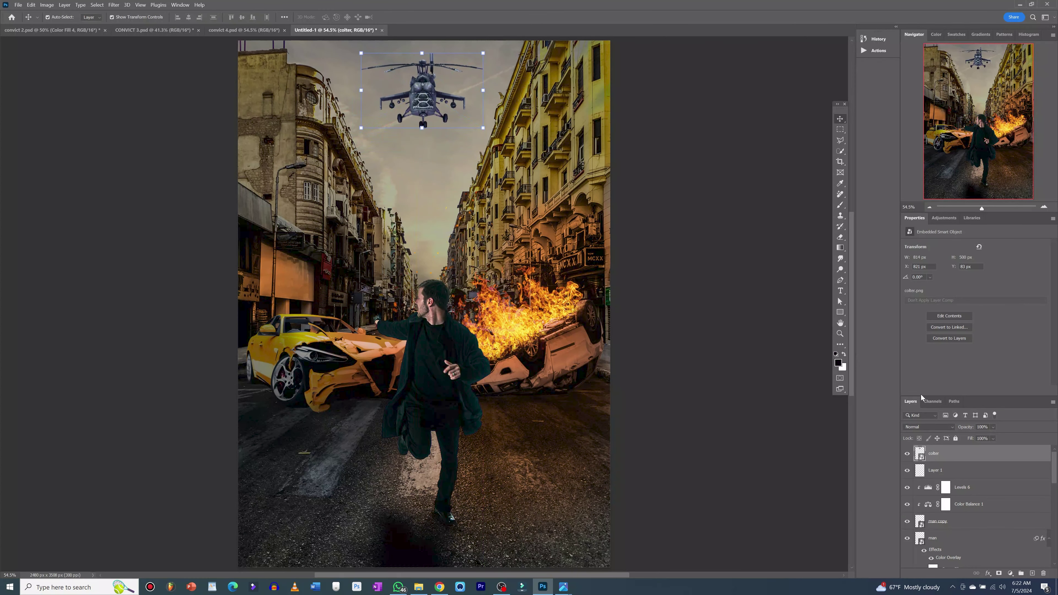
pyautogui.click(943, 218)
pyautogui.click(941, 334)
pyautogui.click(995, 390)
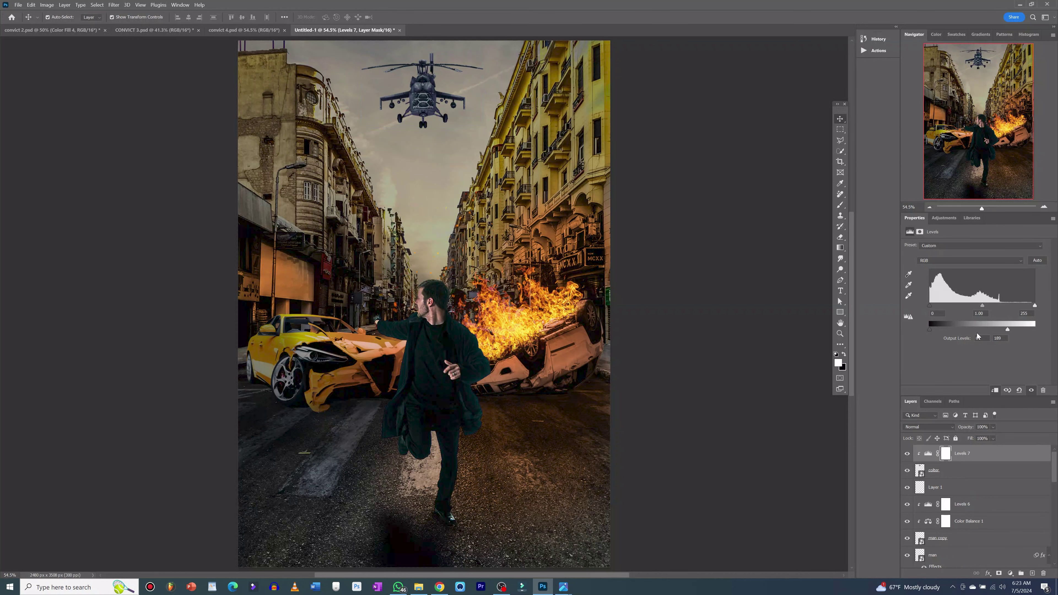
# Add Levels 8 above Hue/Saturation 2 with lowered output white and an inverted mask
pyautogui.click(447, 179)
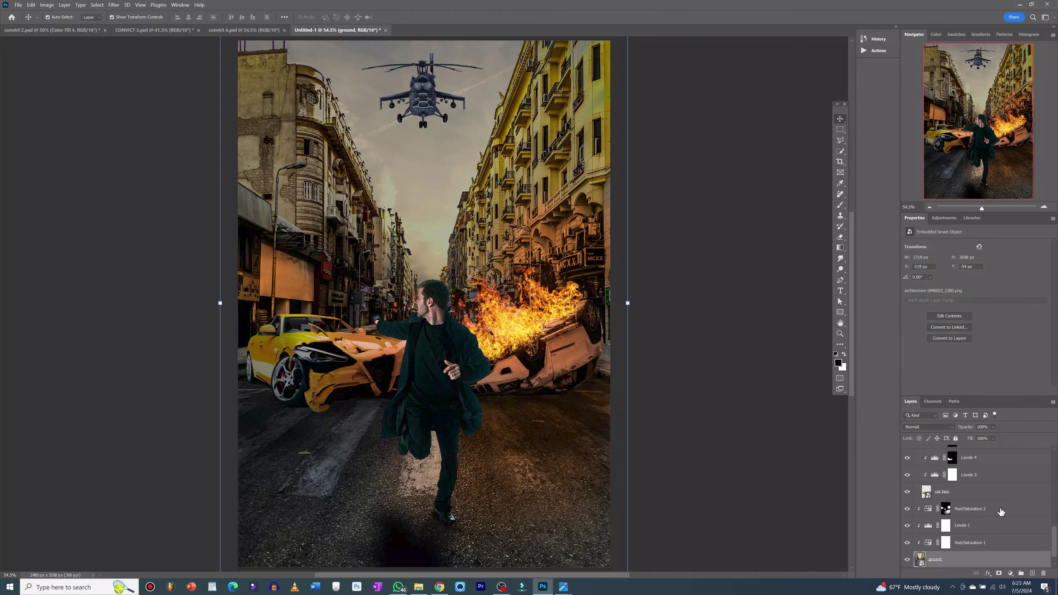
pyautogui.click(1001, 510)
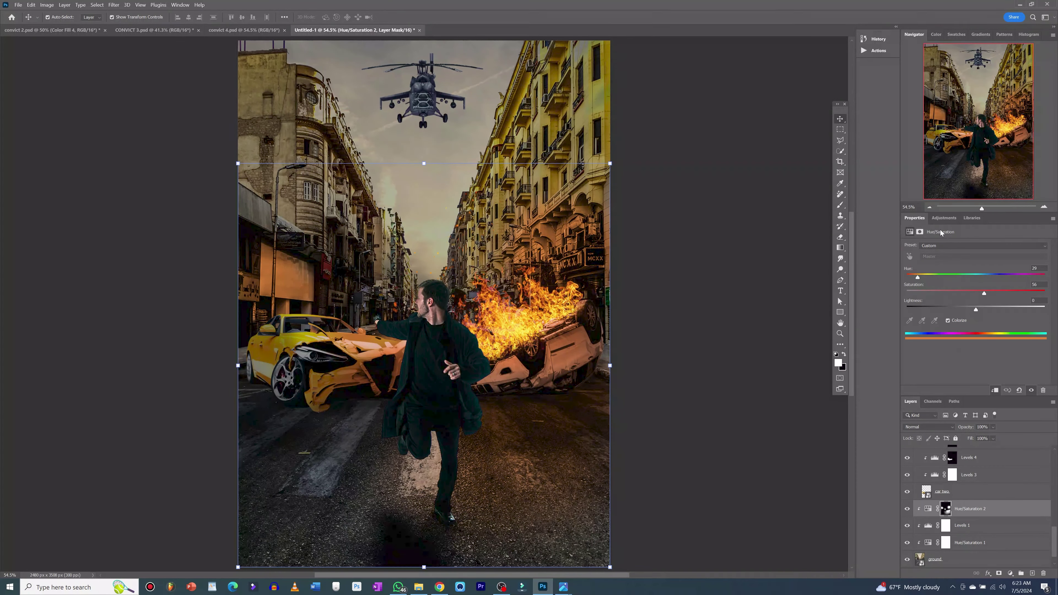
pyautogui.click(944, 218)
pyautogui.click(941, 333)
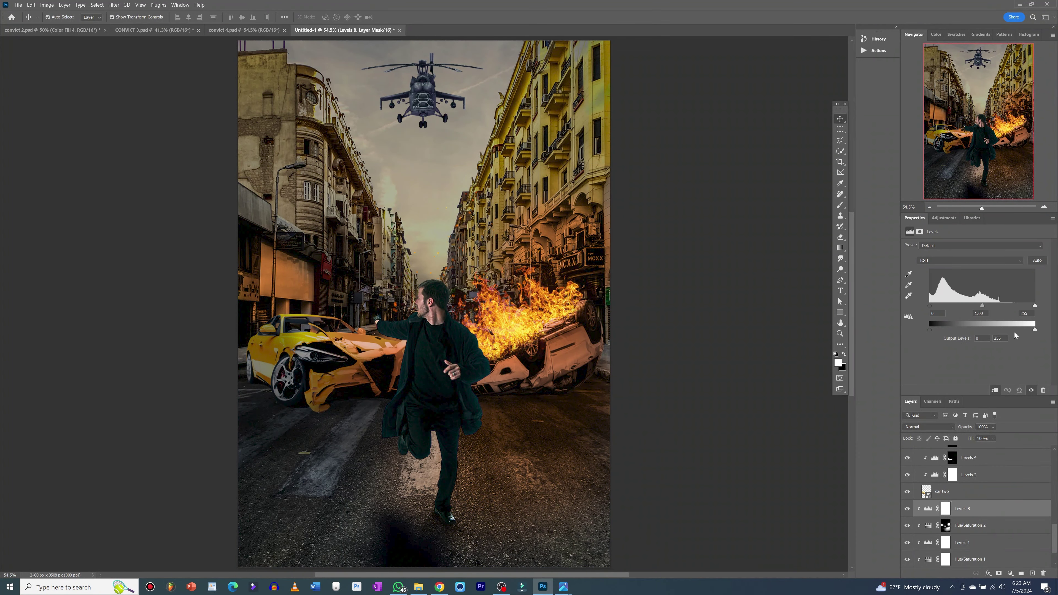
pyautogui.moveTo(1014, 334); pyautogui.dragTo(992, 337)
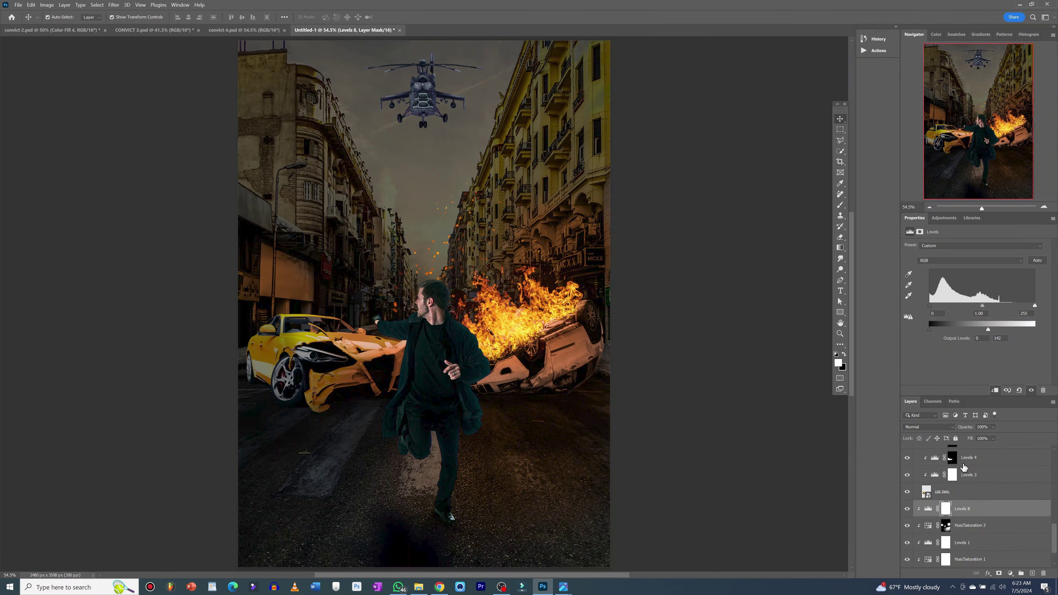
pyautogui.click(946, 510)
pyautogui.hotkey('ctrl', 'i')
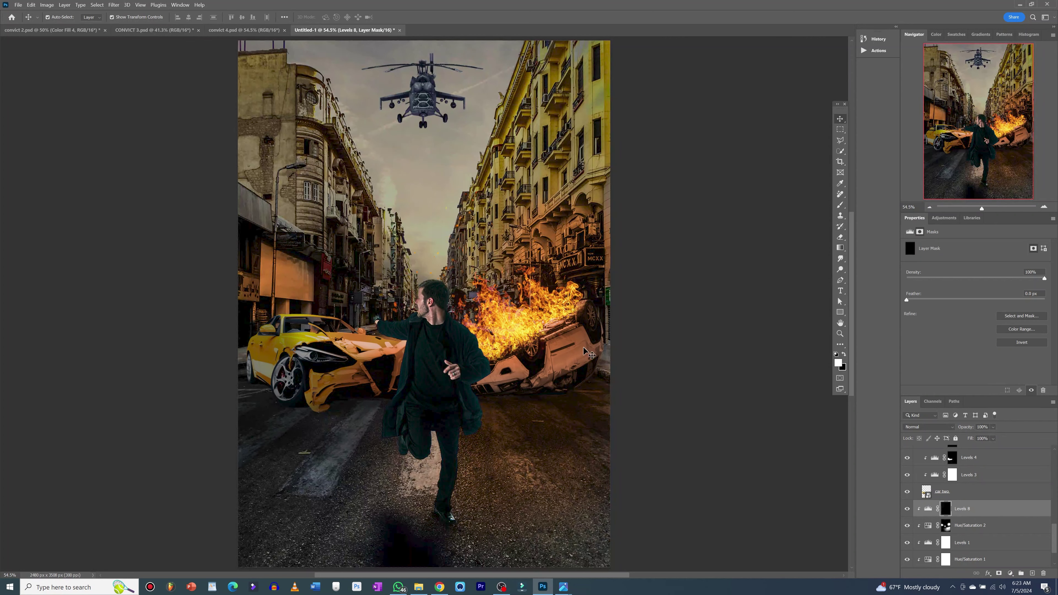
# Paint the darkening into the sky around the helicopter at 48% brush opacity
pyautogui.press('b')
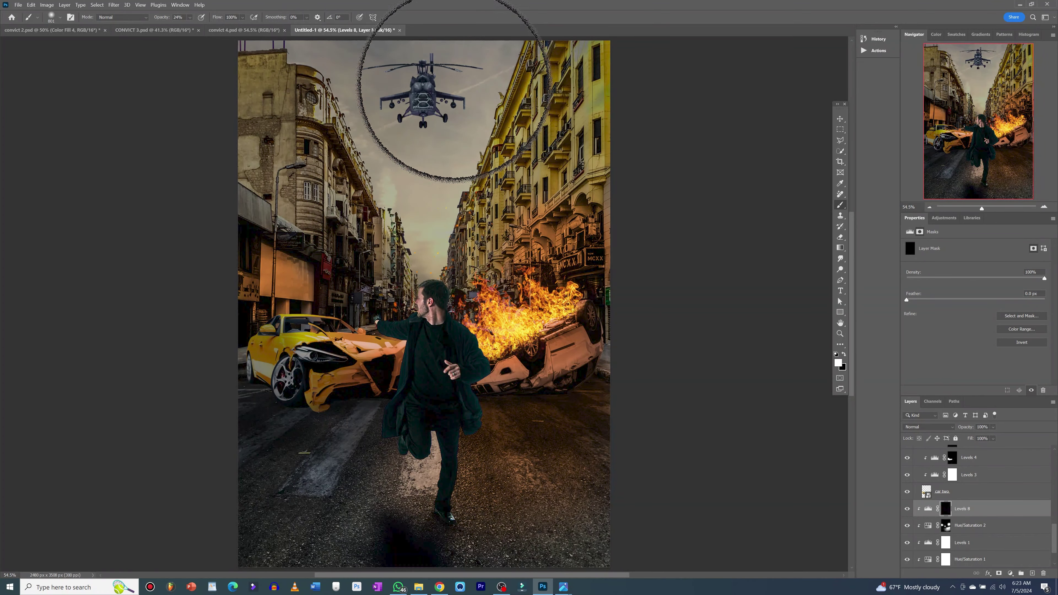
pyautogui.moveTo(455, 90)
pyautogui.mouseDown()
pyautogui.moveTo(420, 130)
pyautogui.moveTo(378, 141)
pyautogui.mouseUp()
pyautogui.click(190, 18)
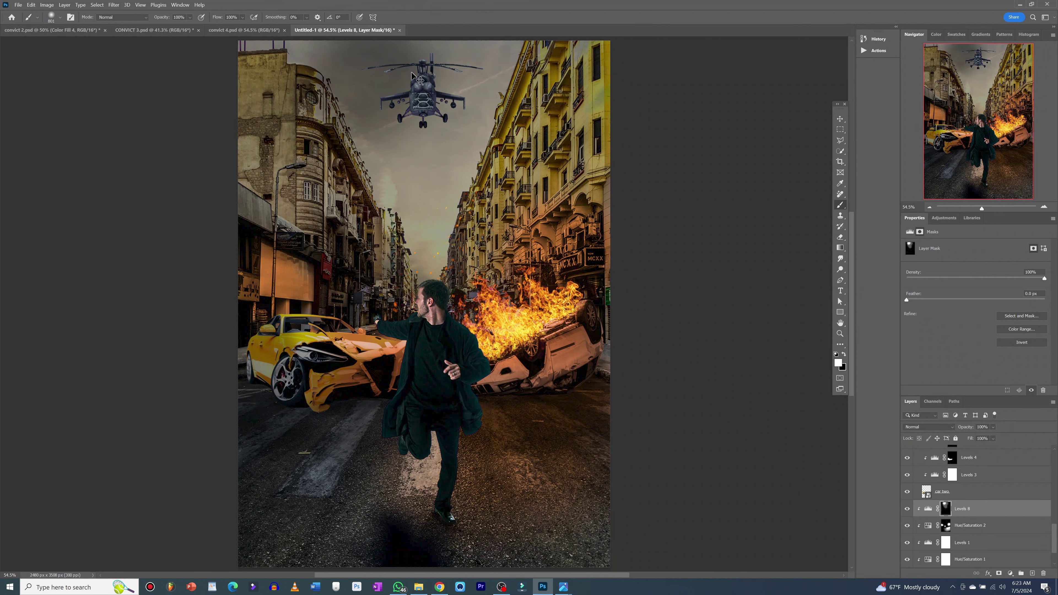
pyautogui.click(190, 17)
pyautogui.moveTo(187, 33); pyautogui.dragTo(185, 34)
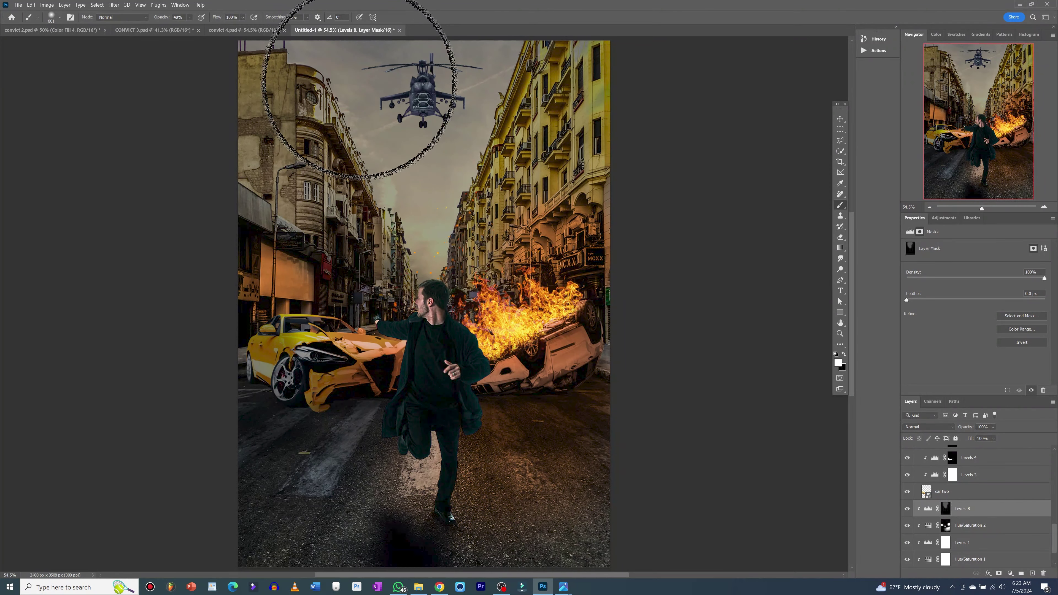
pyautogui.moveTo(421, 217); pyautogui.dragTo(237, 58)
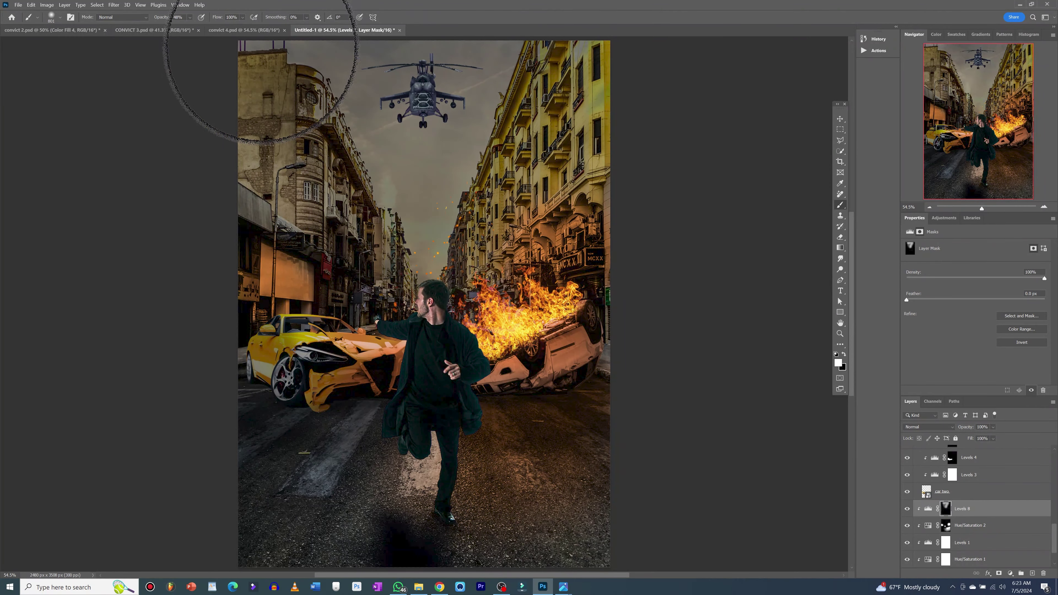
pyautogui.moveTo(448, 107); pyautogui.dragTo(413, 125)
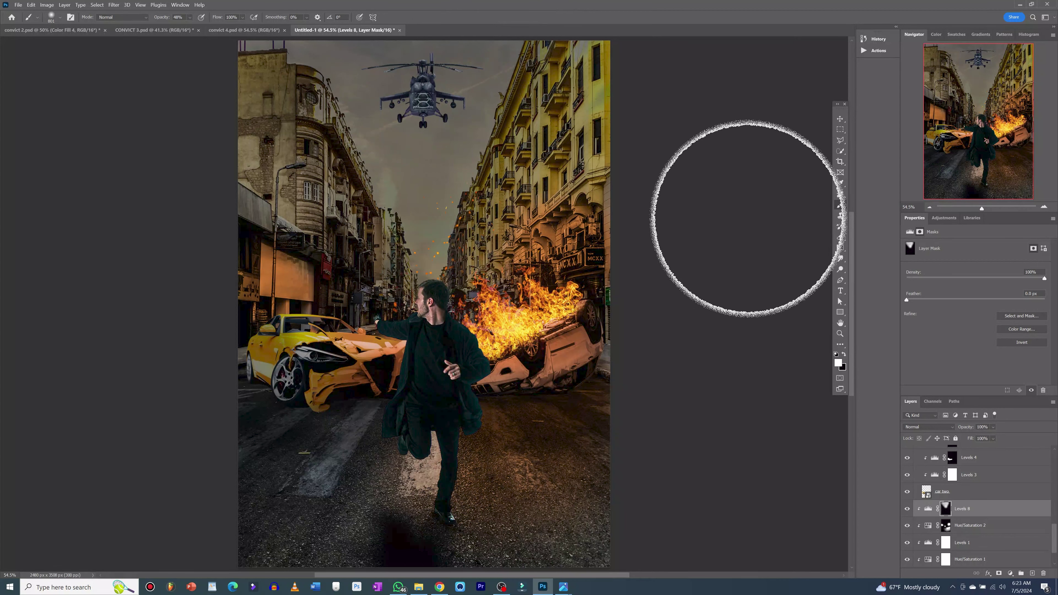
pyautogui.press('v')
pyautogui.click(431, 103)
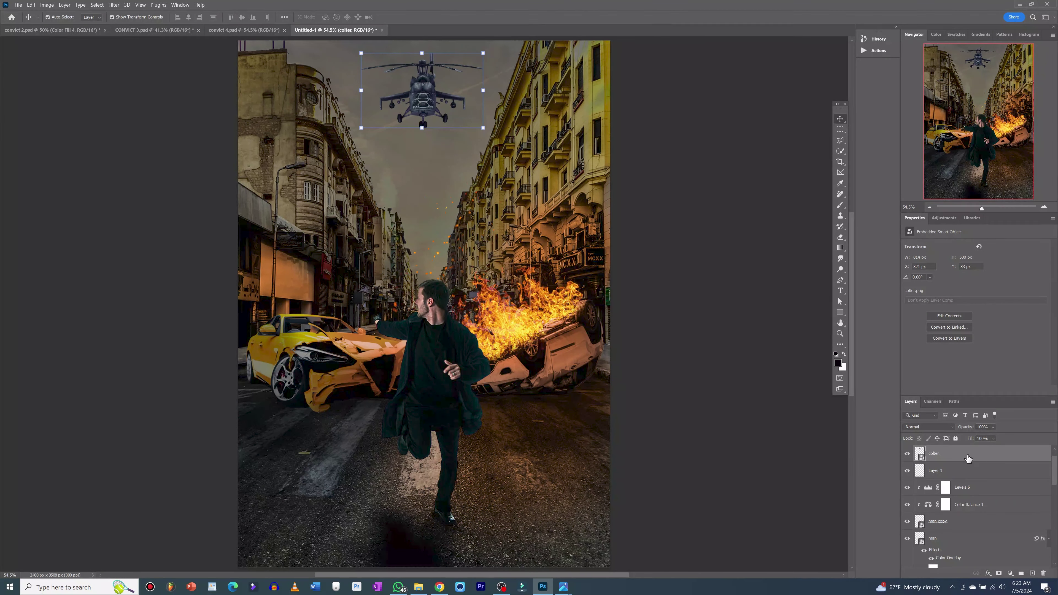
# Clip Levels 7 to the helicopter and add a new empty Layer 2 above it
pyautogui.click(1032, 573)
pyautogui.hotkey('ctrl', 'alt', 'g')
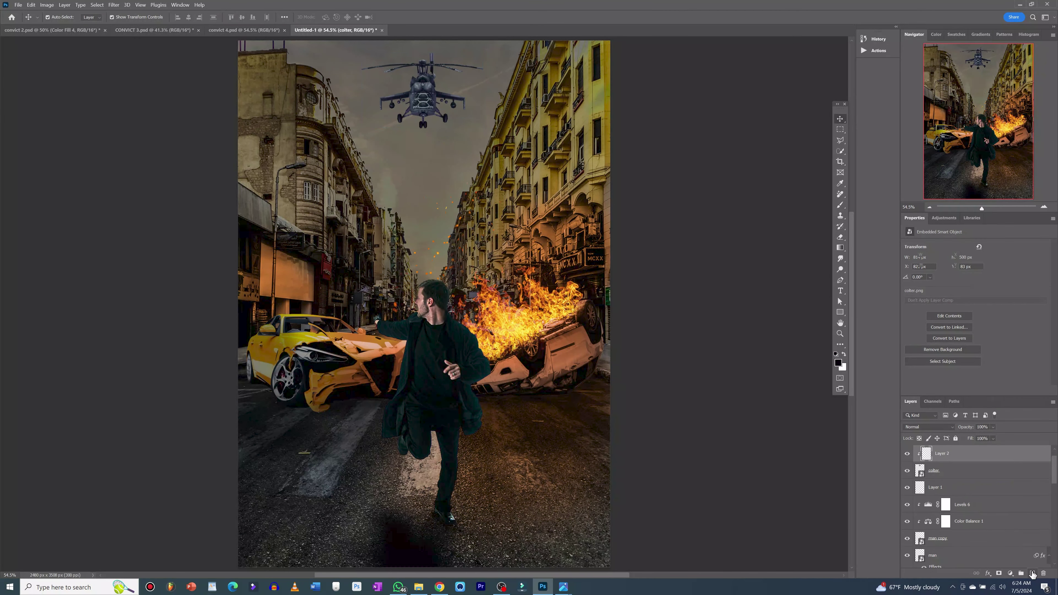
pyautogui.scroll(1, 938, 487)
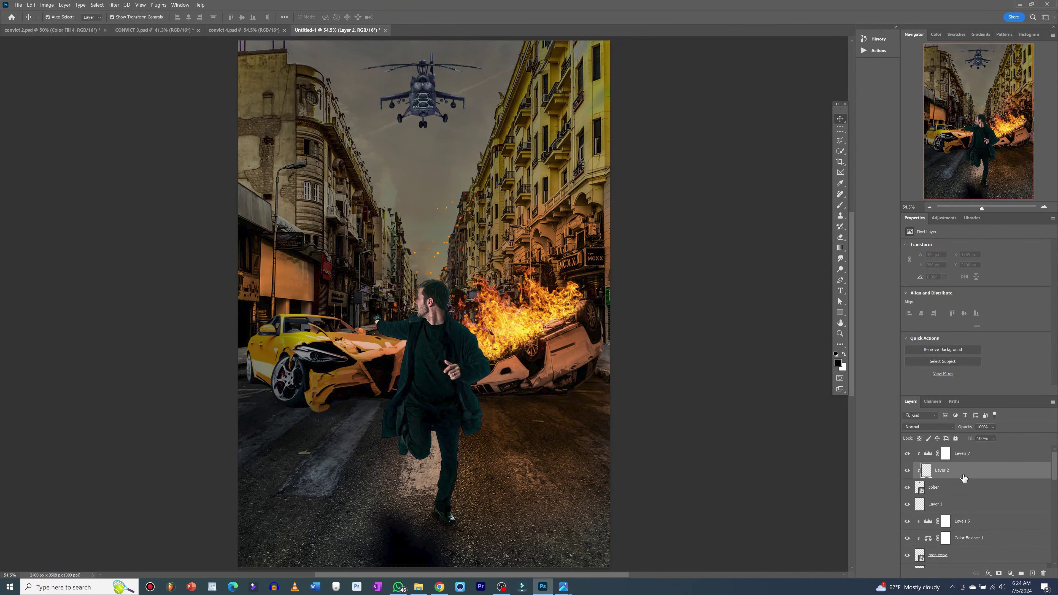
pyautogui.hotkey('ctrl', 'alt', 'g')
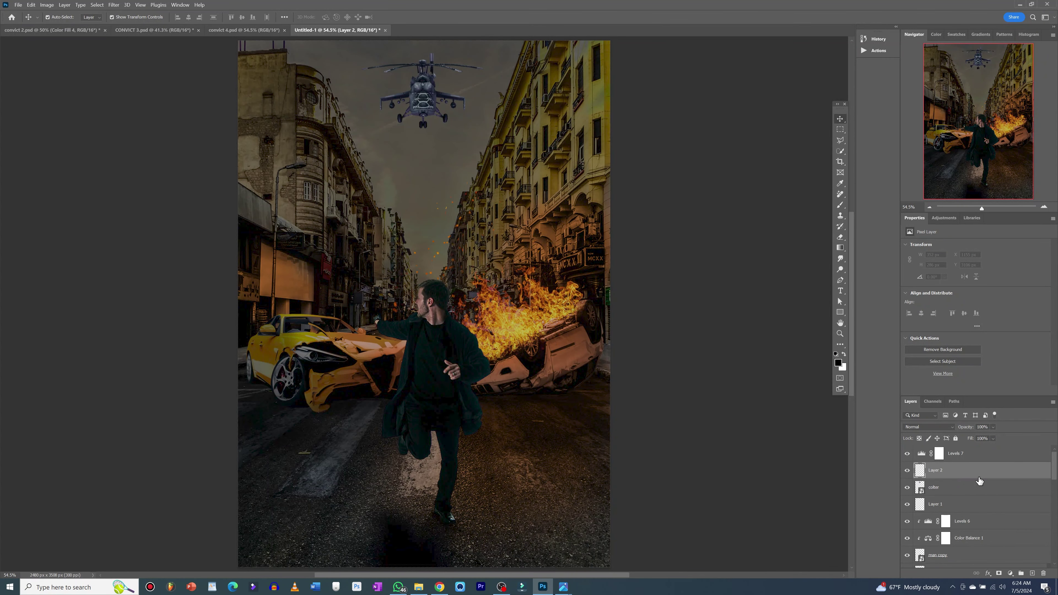
pyautogui.click(1043, 574)
pyautogui.click(977, 454)
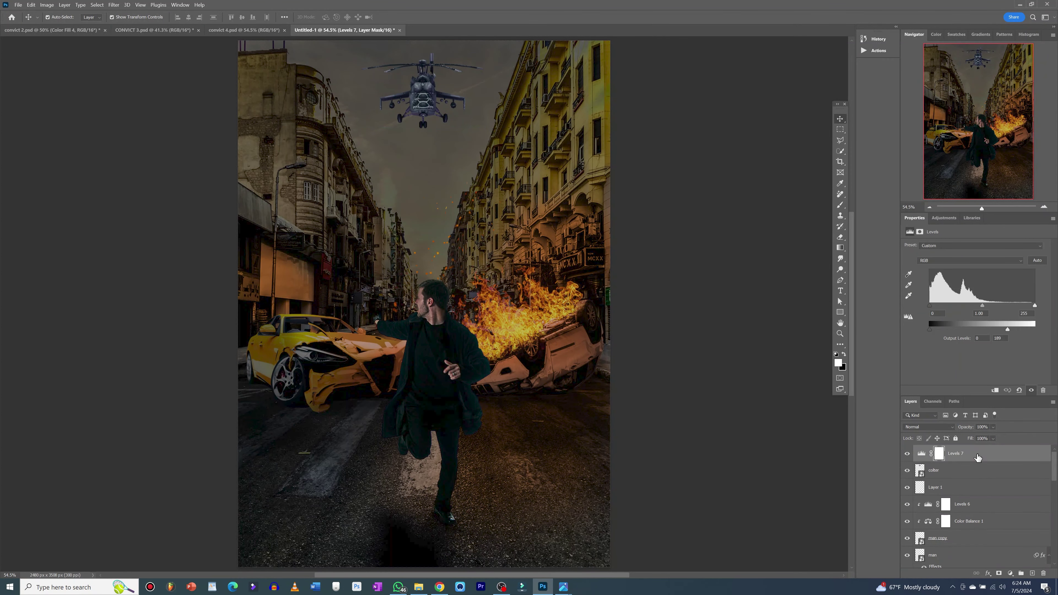
pyautogui.keyDown('alt'); pyautogui.click(961, 460); pyautogui.keyUp('alt')
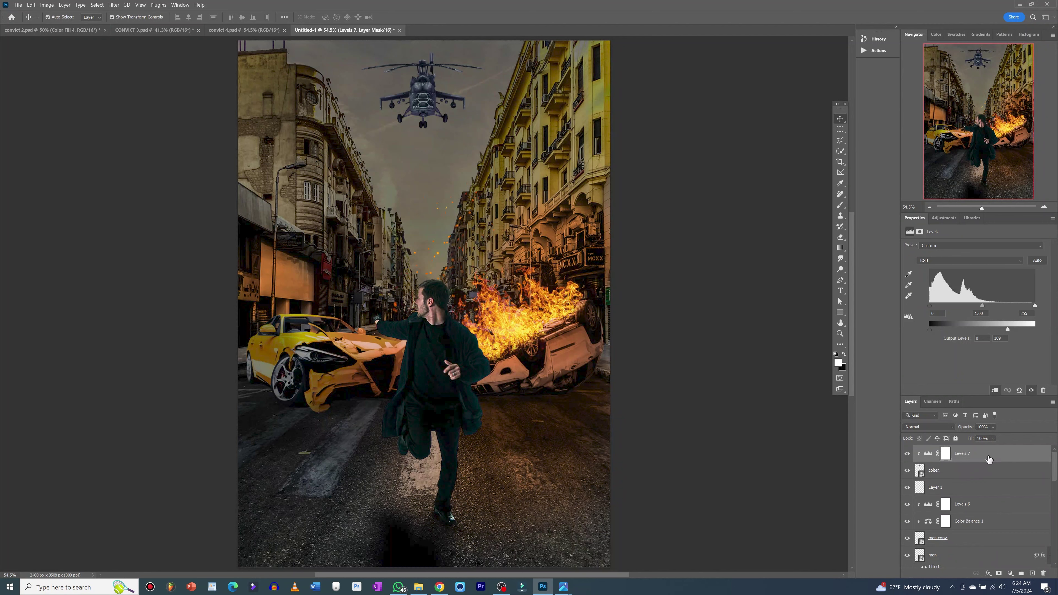
pyautogui.click(989, 459)
pyautogui.click(1032, 573)
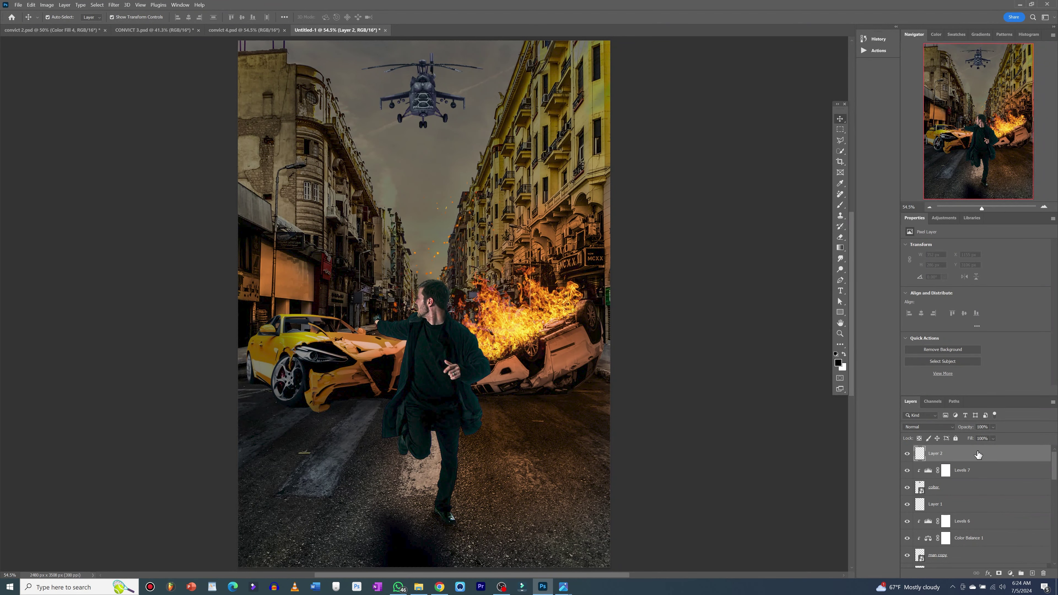
# Stamp a white glow under the helicopter with the 1024 px Light brush at 100% opacity, then nudge it lower
pyautogui.press('b')
pyautogui.rightClick(427, 241)
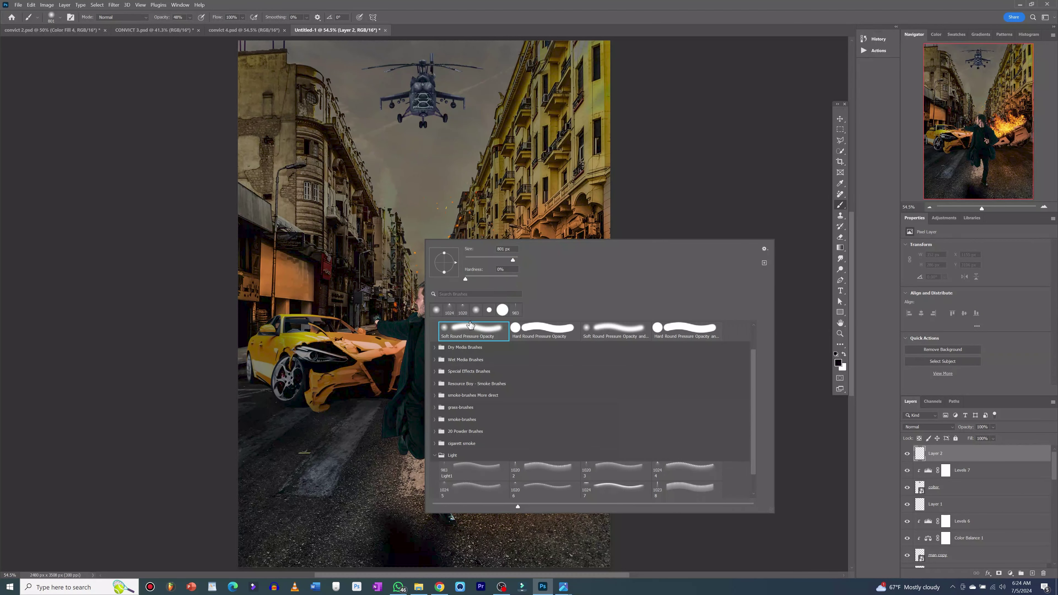
pyautogui.click(670, 471)
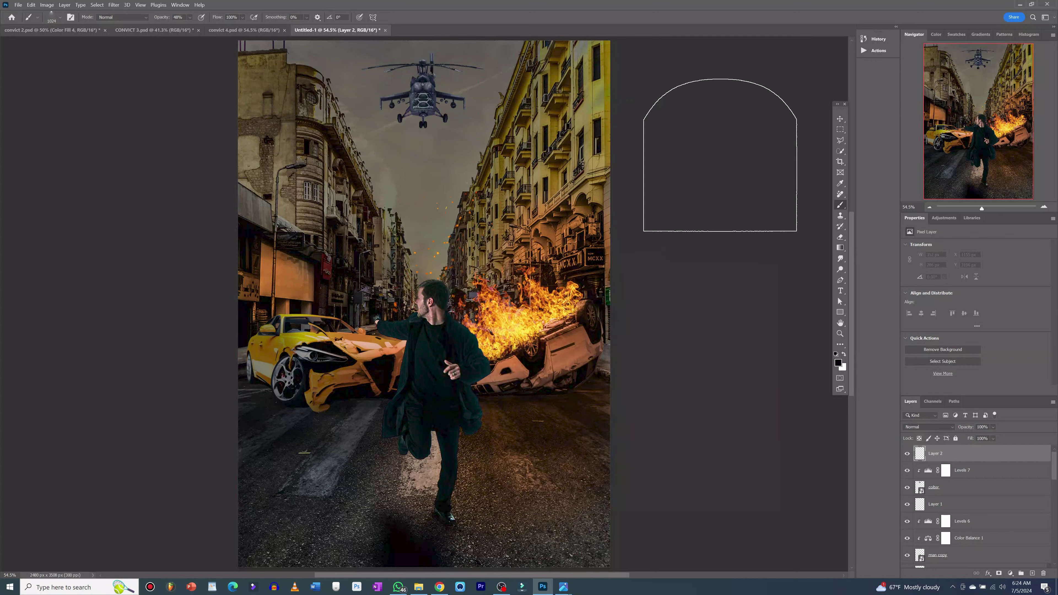
pyautogui.click(721, 148)
pyautogui.click(189, 18)
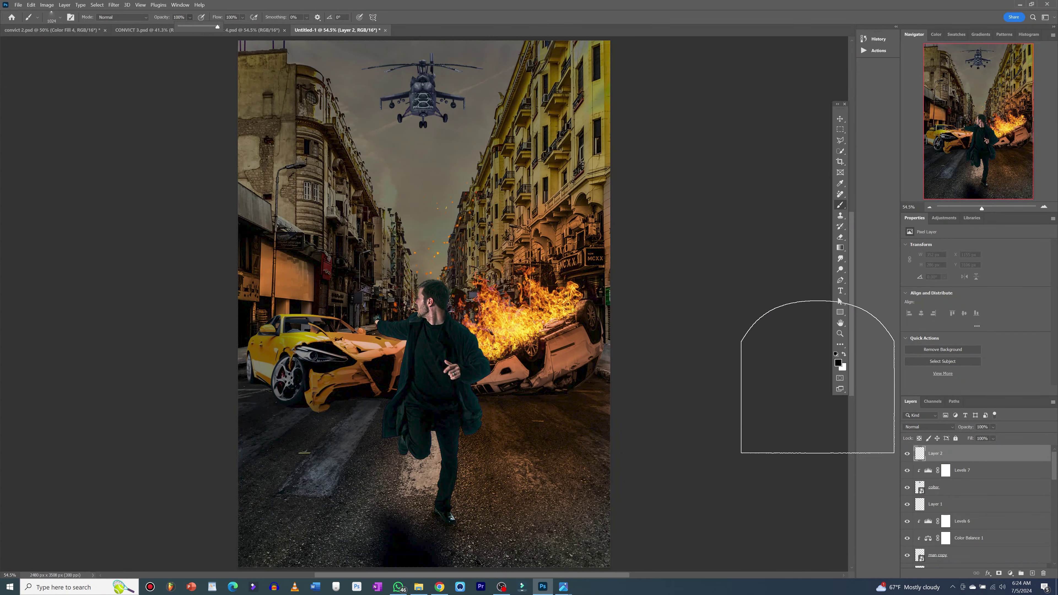
pyautogui.press('x')
pyautogui.click(420, 191)
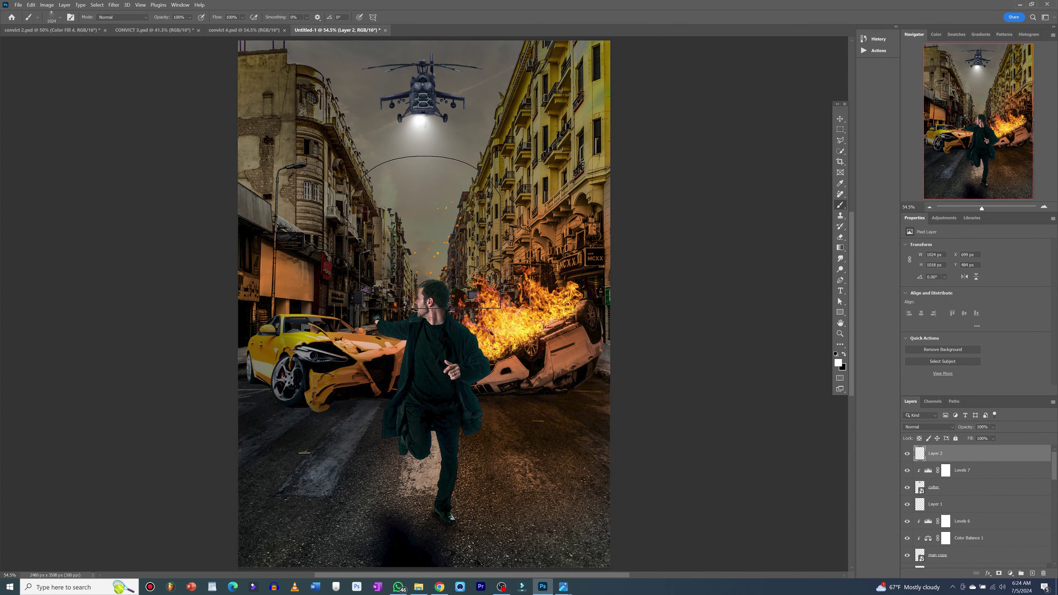
pyautogui.press('v')
pyautogui.moveTo(416, 122); pyautogui.dragTo(420, 127)
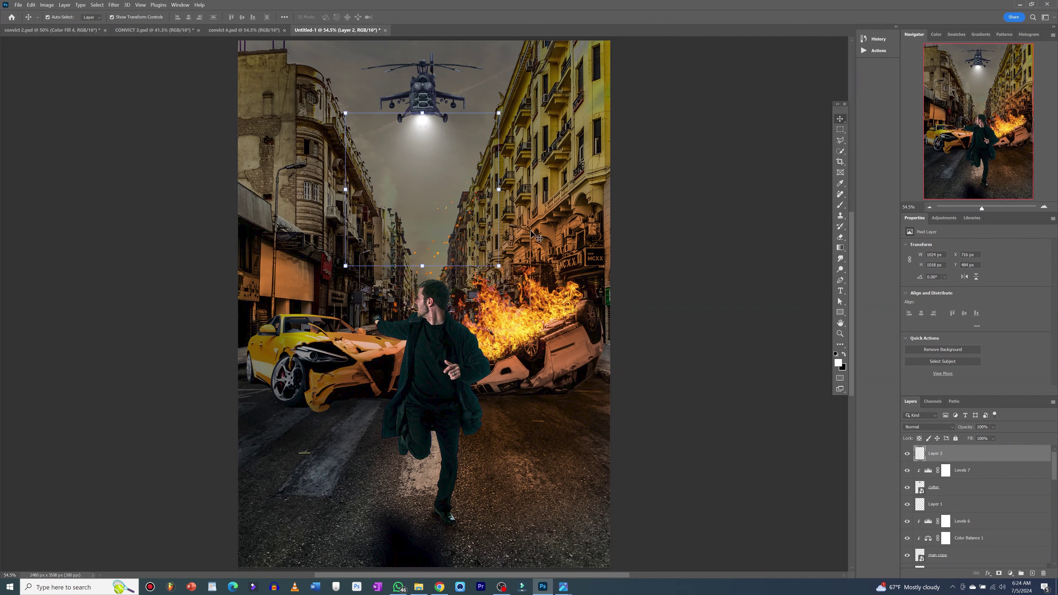
# Try several Light-set brushes and stamp a brighter beam below the helicopter with the 1020 px beam brush
pyautogui.press('b')
pyautogui.rightClick(452, 208)
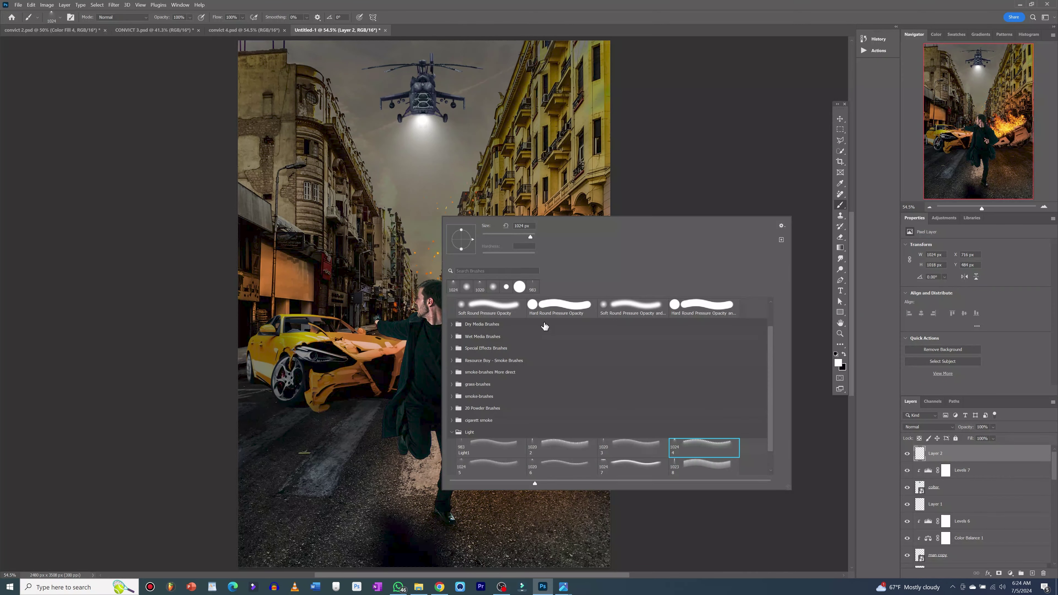
pyautogui.click(486, 467)
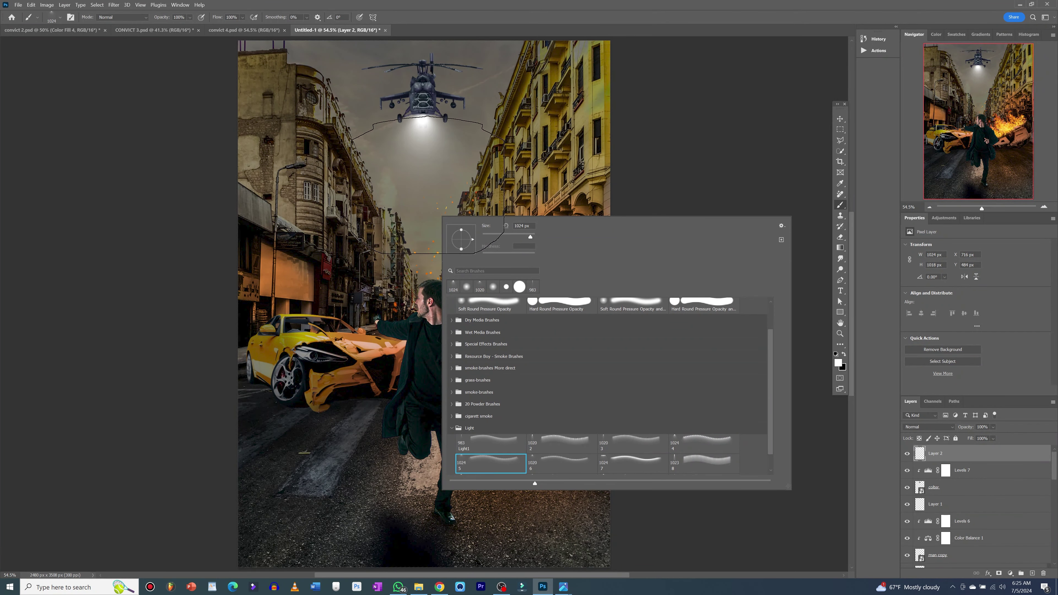
pyautogui.click(423, 185)
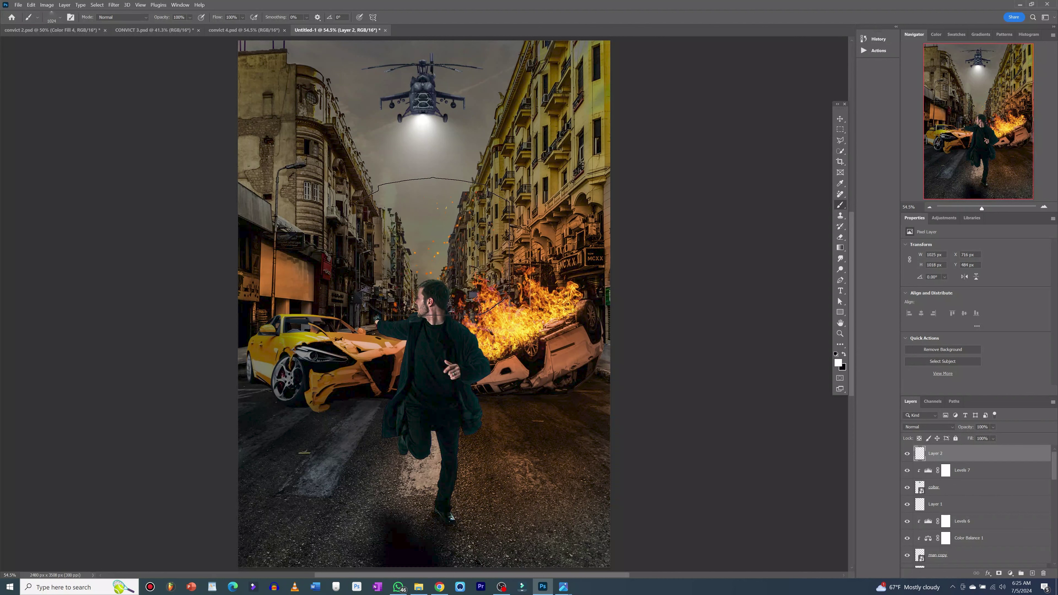
pyautogui.rightClick(434, 246)
pyautogui.click(625, 475)
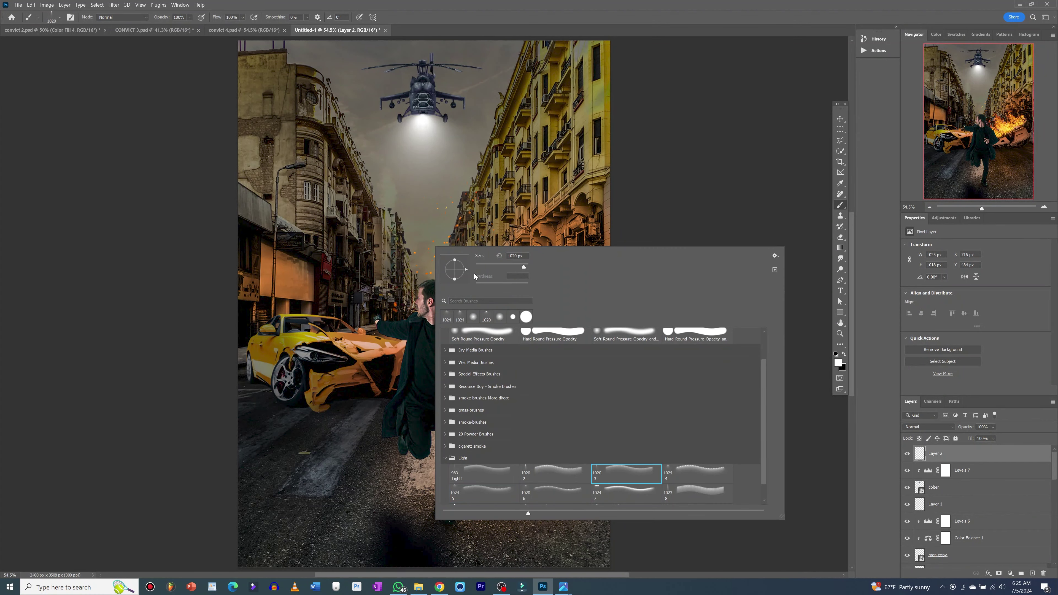
pyautogui.click(560, 474)
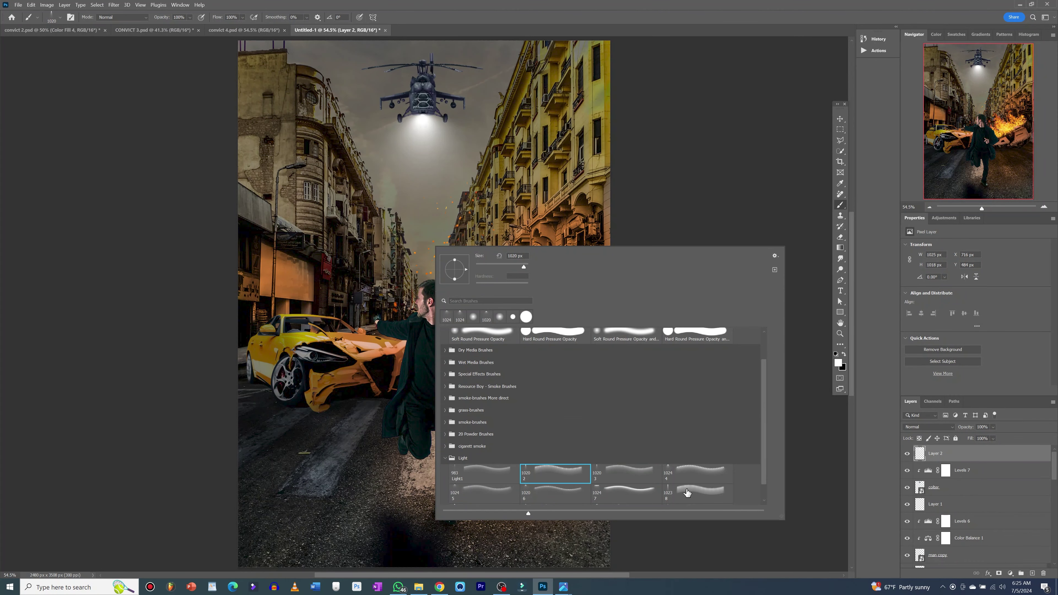
pyautogui.click(482, 495)
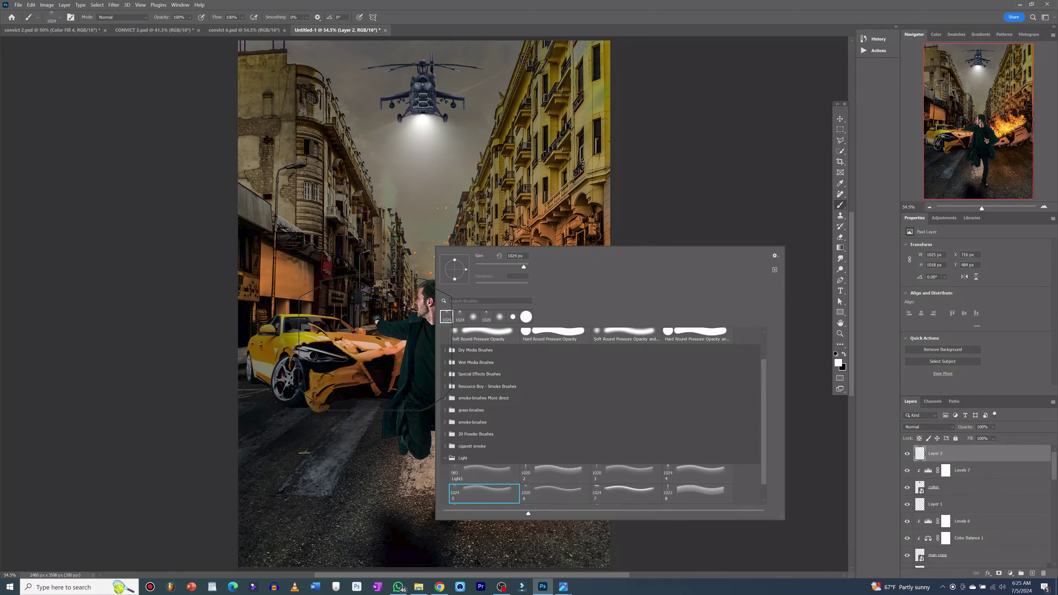
pyautogui.click(544, 474)
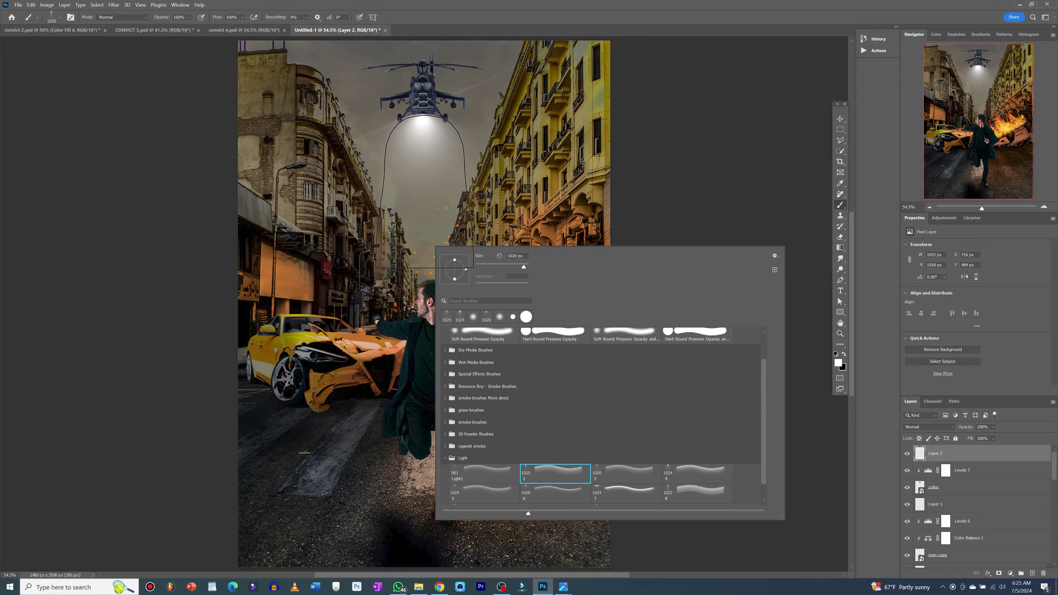
pyautogui.click(425, 193)
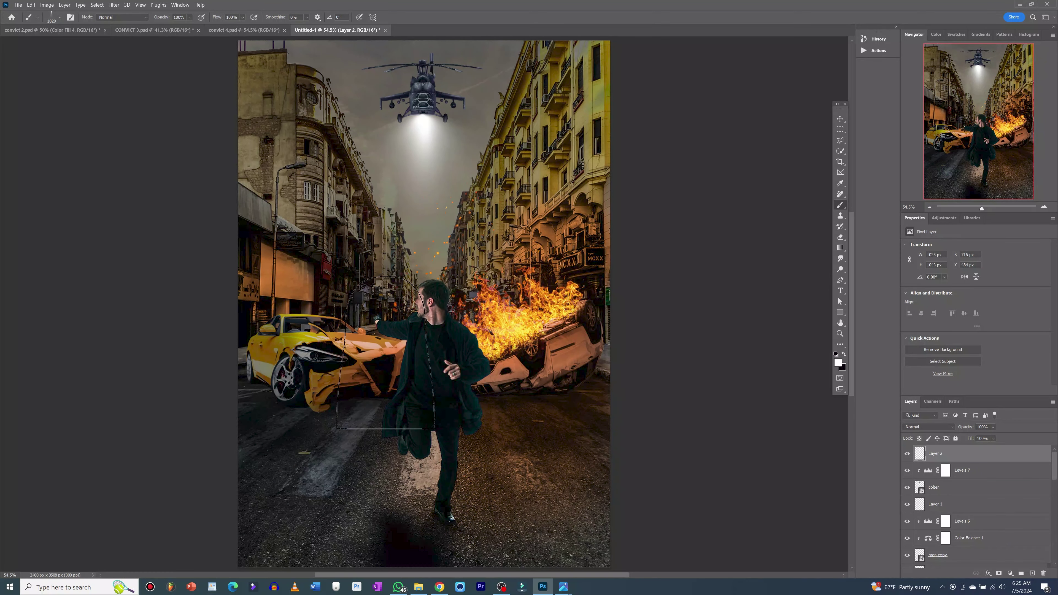
pyautogui.click(422, 183)
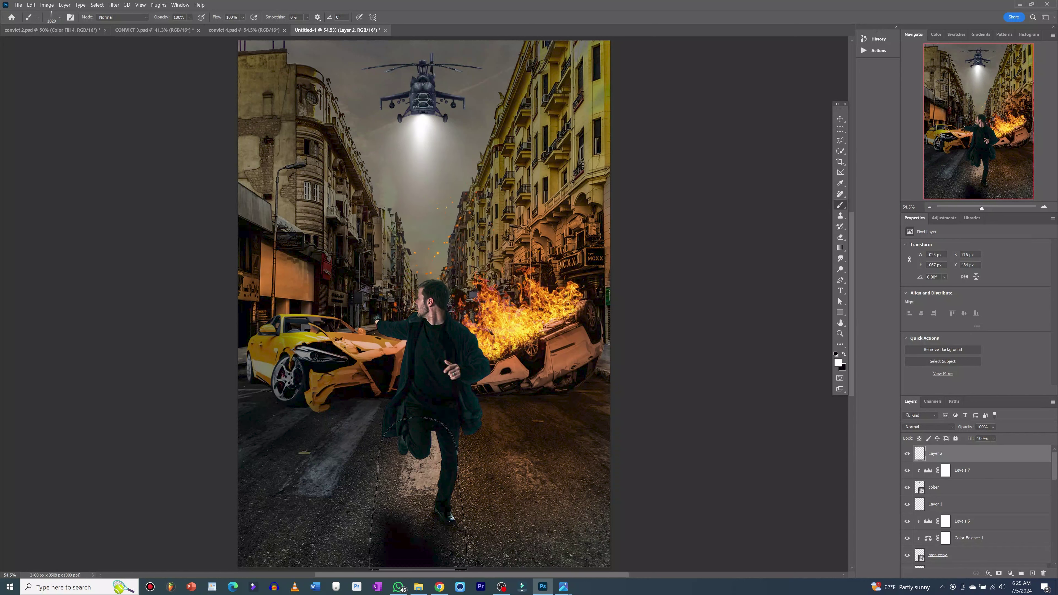
# Switch to a smaller soft round brush and clear the layer selection
pyautogui.rightClick(503, 368)
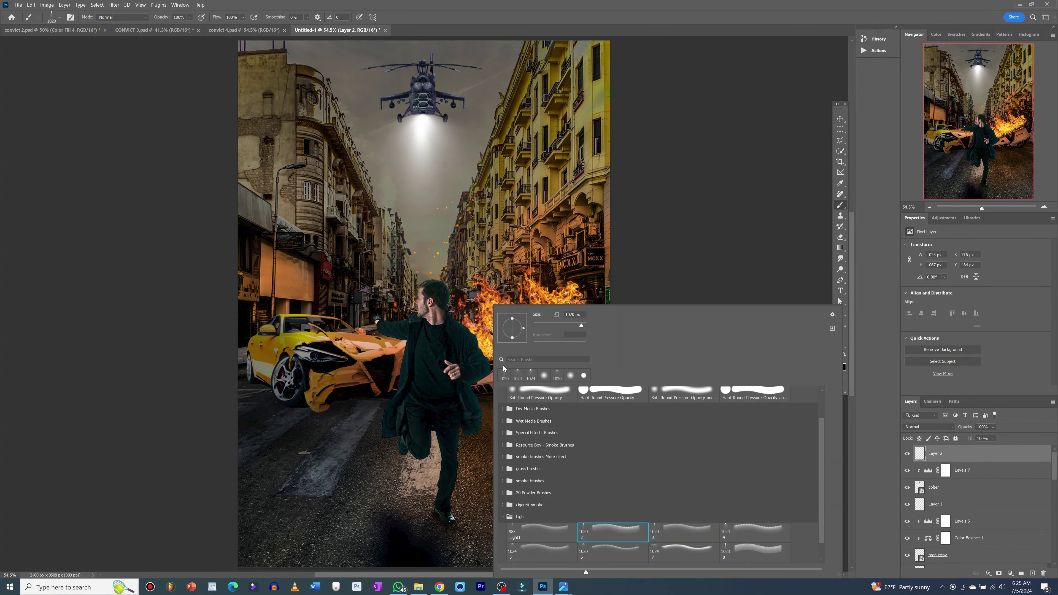
pyautogui.click(539, 395)
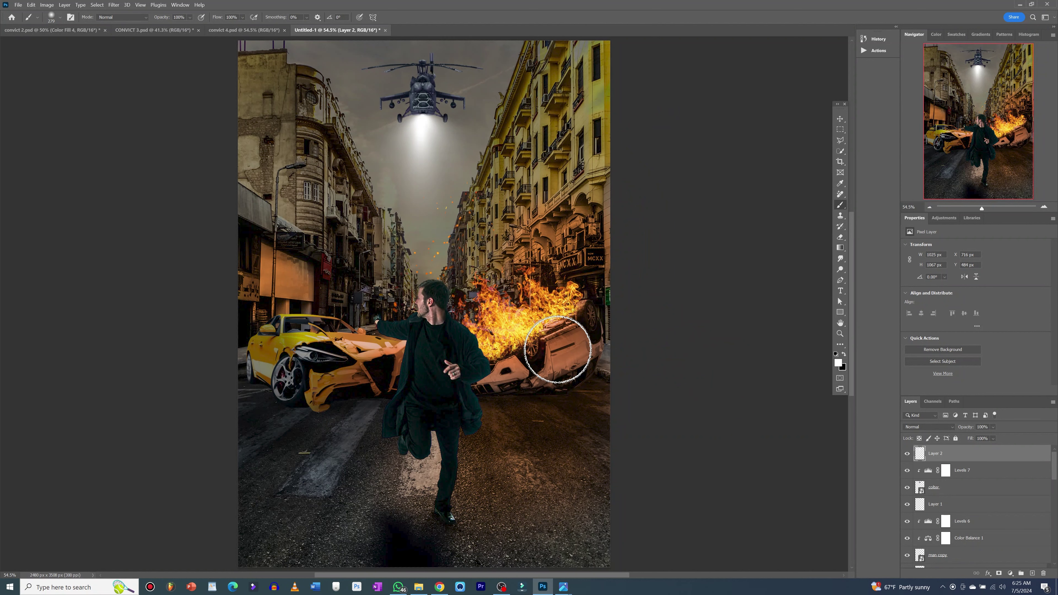
pyautogui.press('v')
pyautogui.click(715, 359)
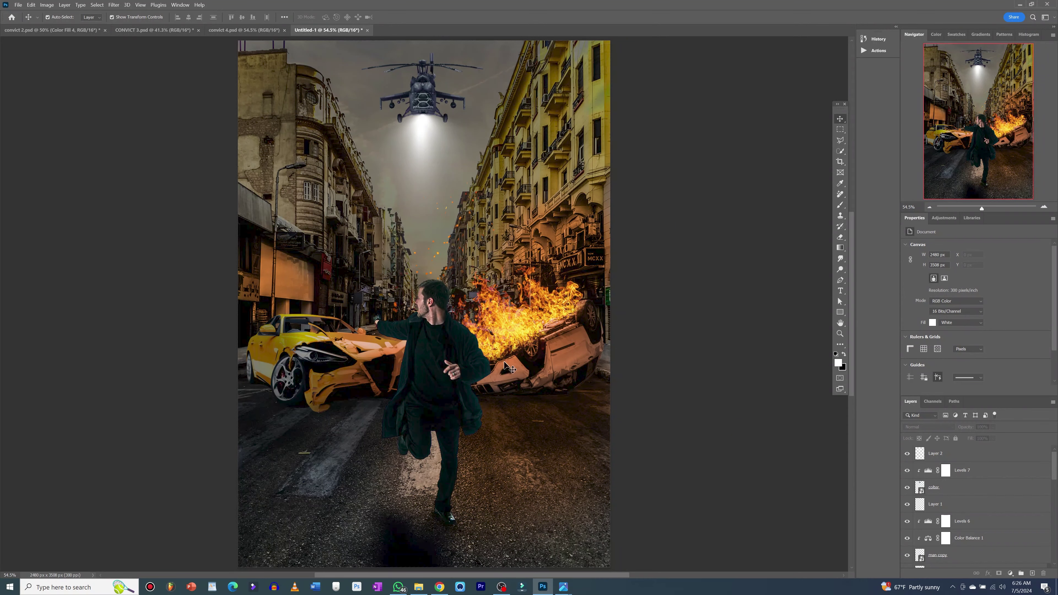
# Add a Solid Color fill layer above Levels 6 and clip it to the man
pyautogui.click(468, 383)
pyautogui.click(993, 525)
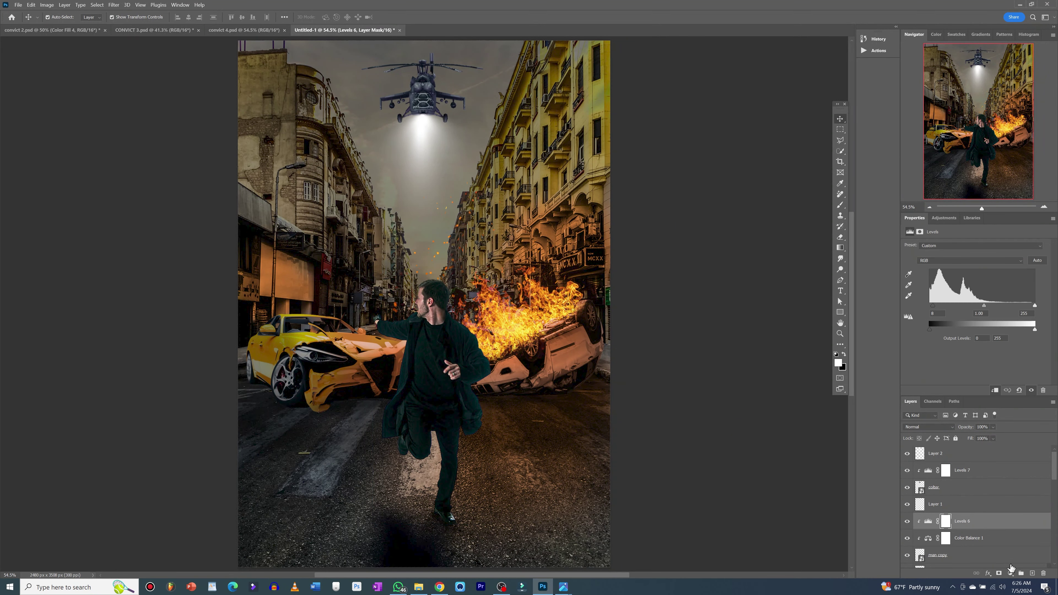
pyautogui.click(1010, 574)
pyautogui.click(1000, 426)
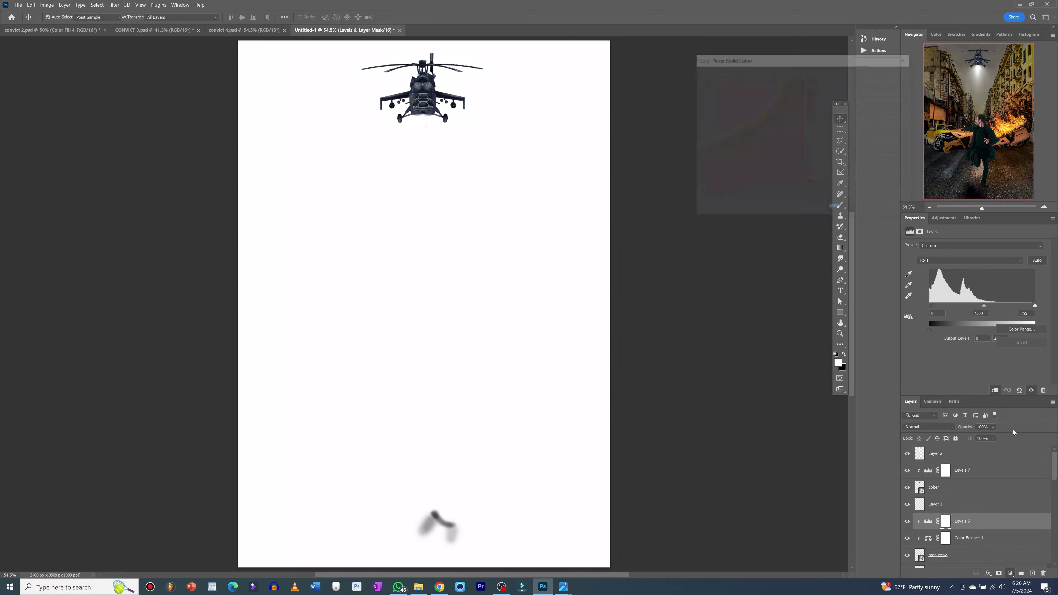
pyautogui.click(880, 74)
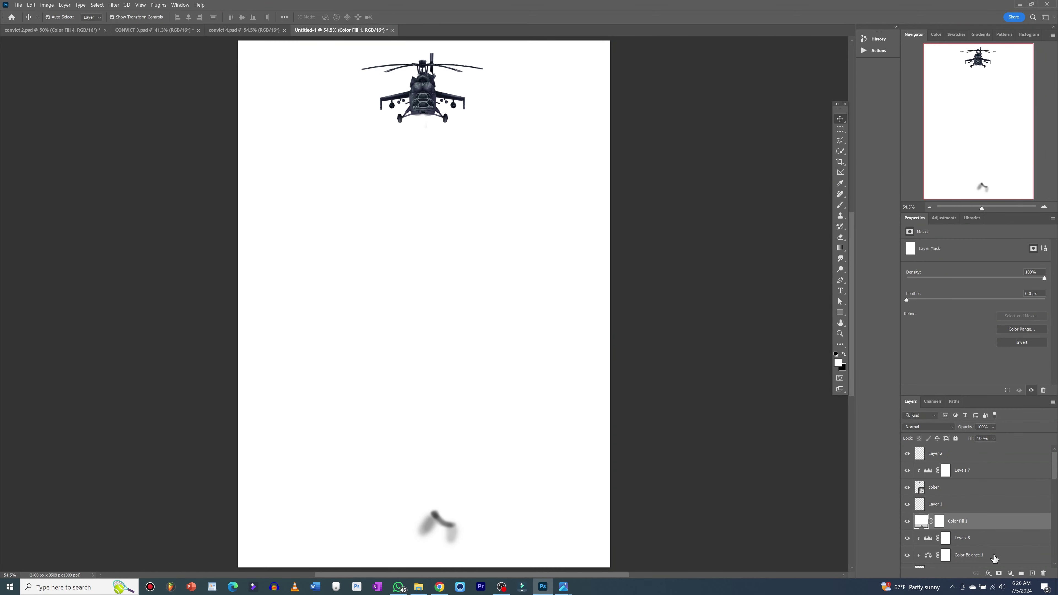
pyautogui.keyDown('alt'); pyautogui.click(987, 529); pyautogui.keyUp('alt')
# Set the fill to orange #d26e28 sampled from the flames and invert its mask to black
pyautogui.doubleClick(930, 521)
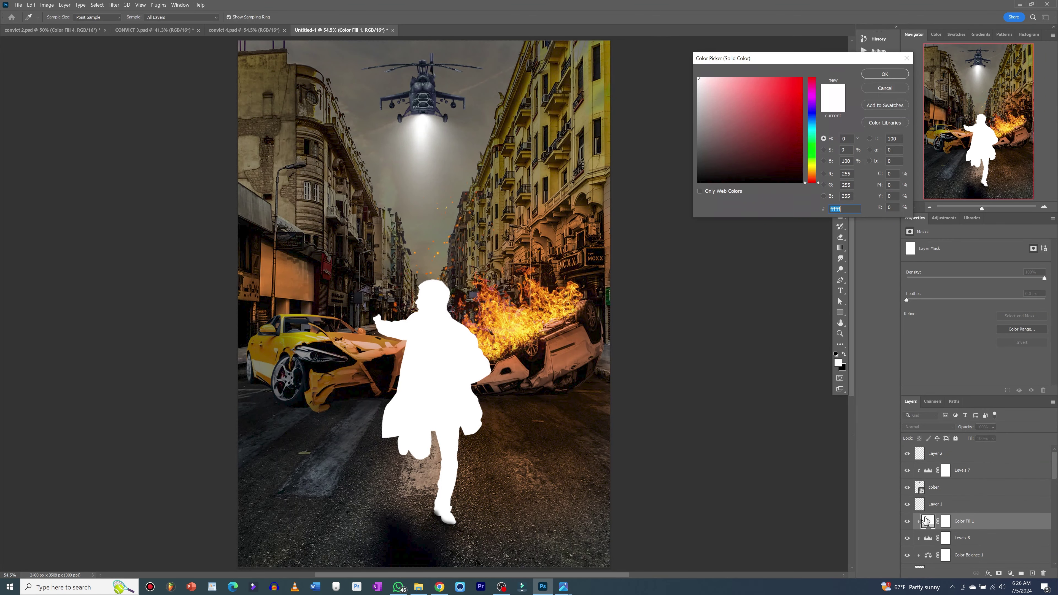
pyautogui.click(503, 316)
pyautogui.click(885, 74)
pyautogui.hotkey('ctrl', 'i')
# Select the man copy layer, decline rasterizing it, and reselect the Color Fill 1 mask
pyautogui.click(938, 559)
pyautogui.press('b')
pyautogui.click(478, 403)
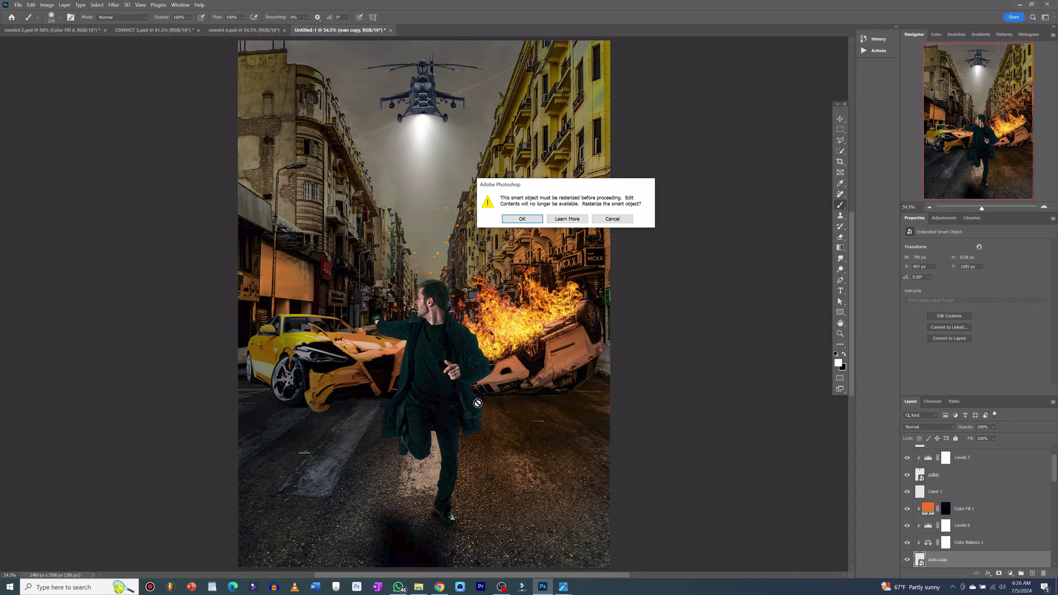
pyautogui.click(611, 220)
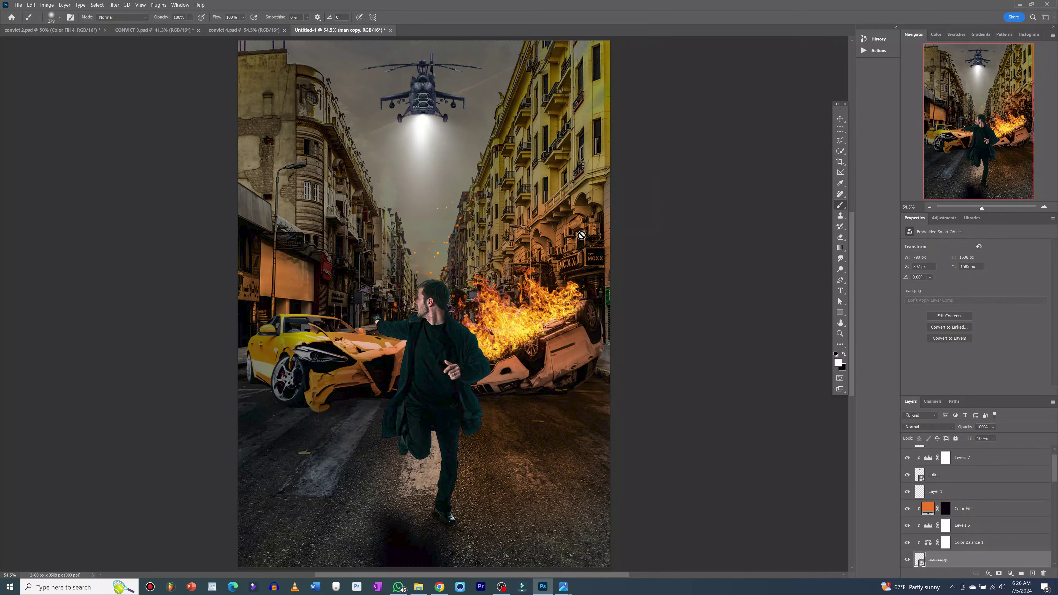
pyautogui.click(946, 514)
# Zoom in and paint a 25 px orange rim light along the man's shoulder and coat edge
pyautogui.press('z')
pyautogui.scroll(6, 506, 393)
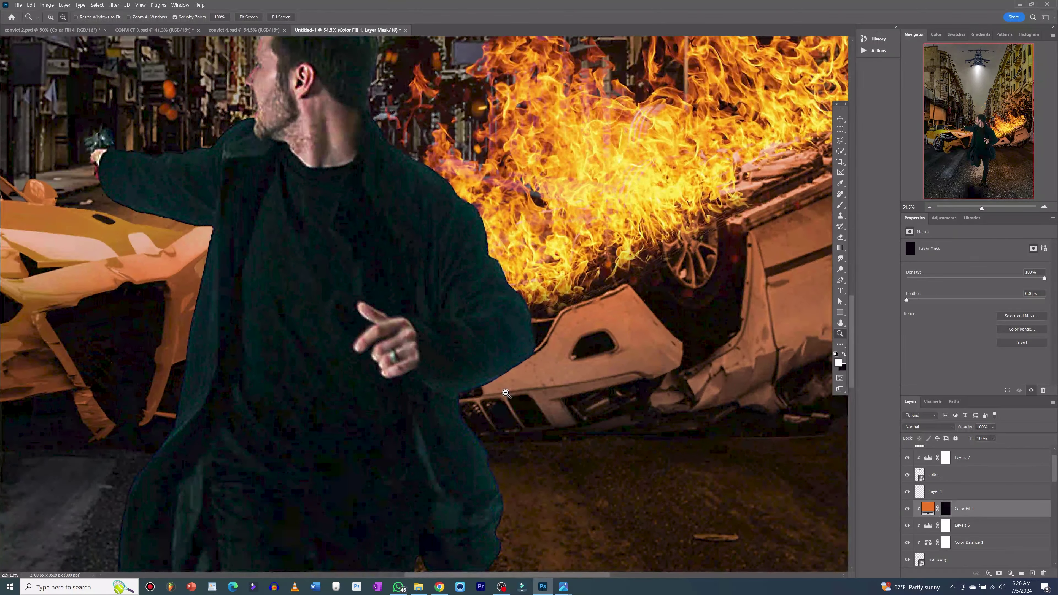
pyautogui.scroll(1, 506, 393)
pyautogui.scroll(2, 388, 324)
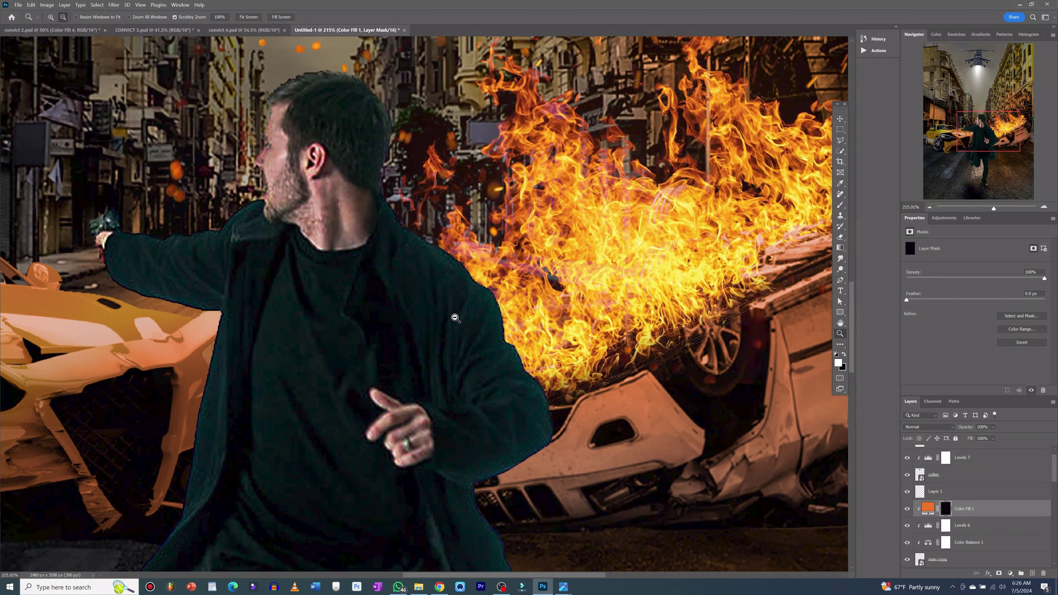
pyautogui.press('b')
pyautogui.moveTo(494, 316); pyautogui.dragTo(371, 299)
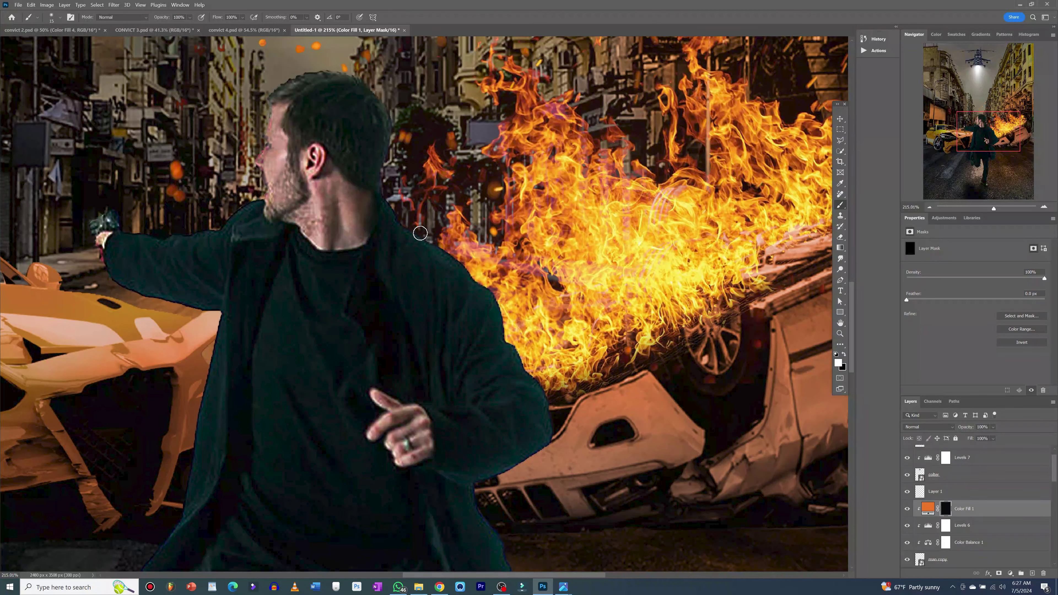
pyautogui.moveTo(420, 233); pyautogui.dragTo(502, 303)
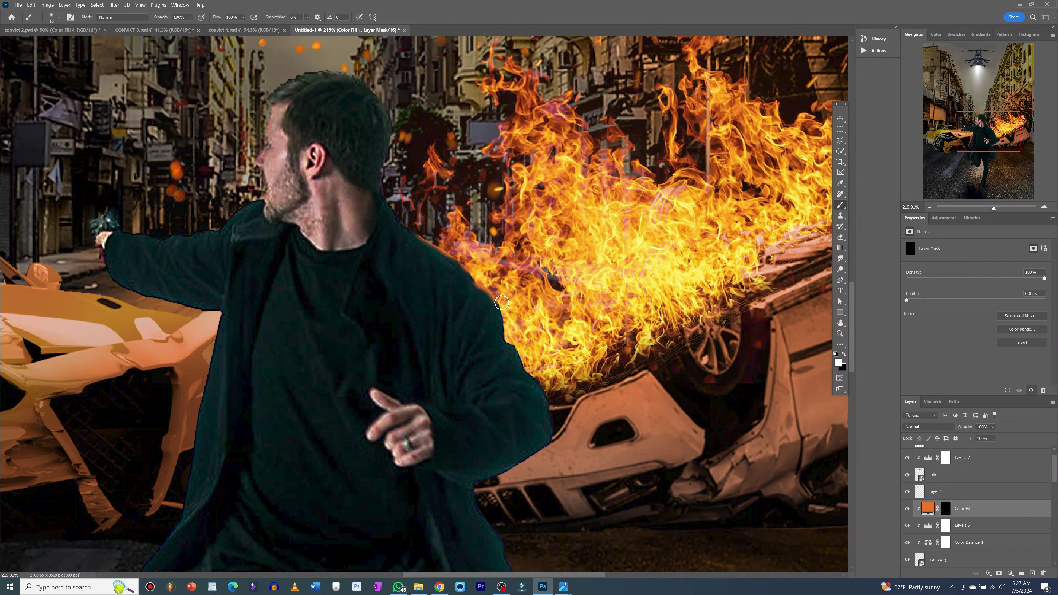
pyautogui.moveTo(520, 354)
pyautogui.mouseDown()
pyautogui.moveTo(547, 394)
pyautogui.moveTo(550, 446)
pyautogui.moveTo(508, 477)
pyautogui.mouseUp()
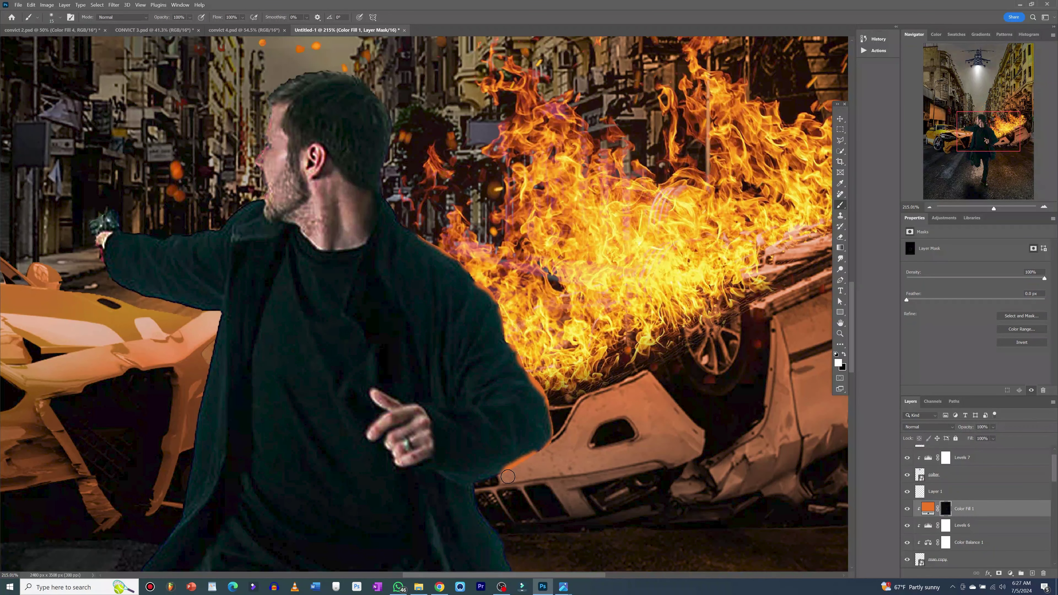
# Scroll down to bring the lower part of the man's coat into view
pyautogui.scroll(-8, 495, 516)
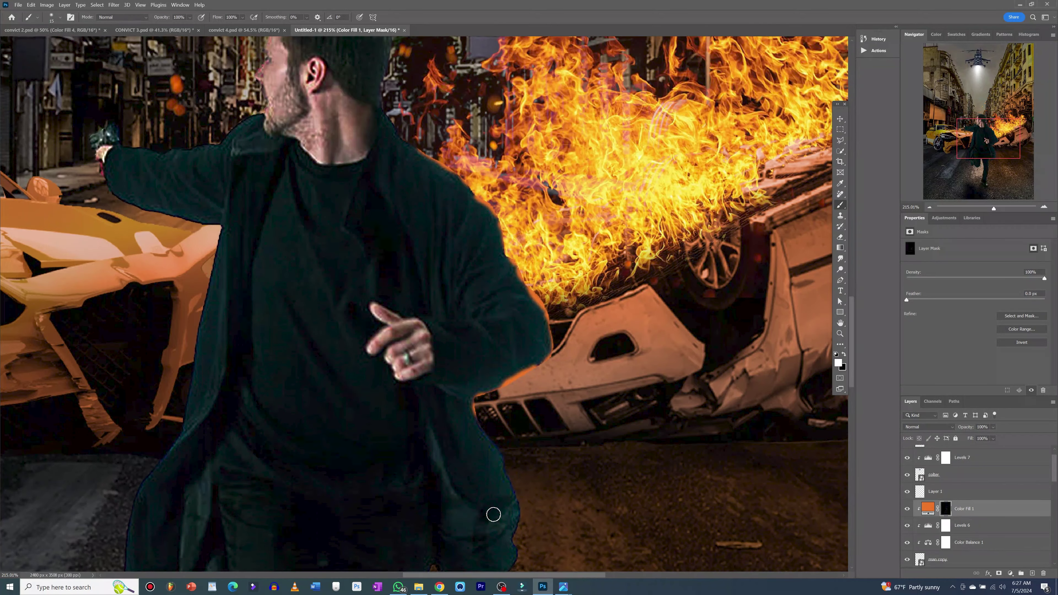